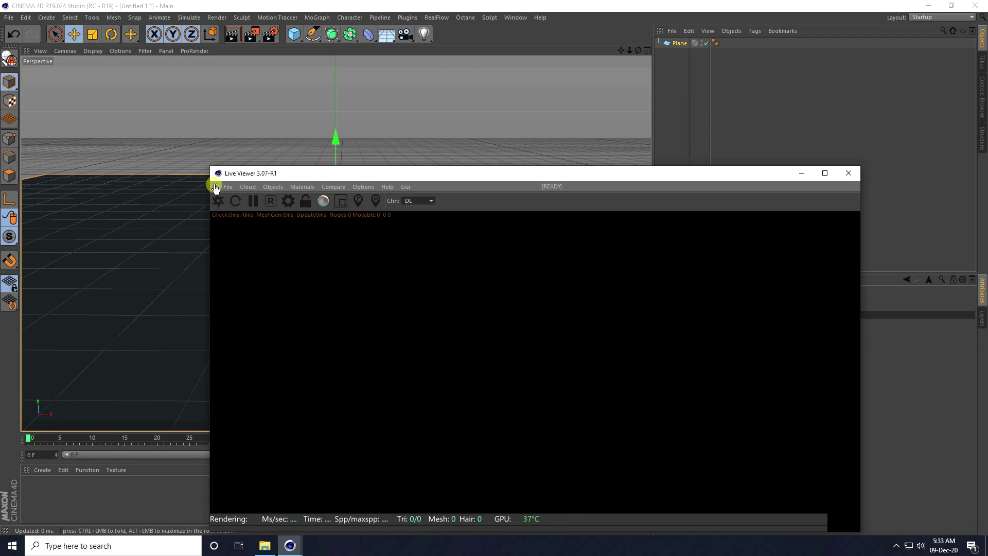
Dock the Live Viewer beside the perspective viewport and start the live render.
left_click_drag(216, 190, 50, 133)
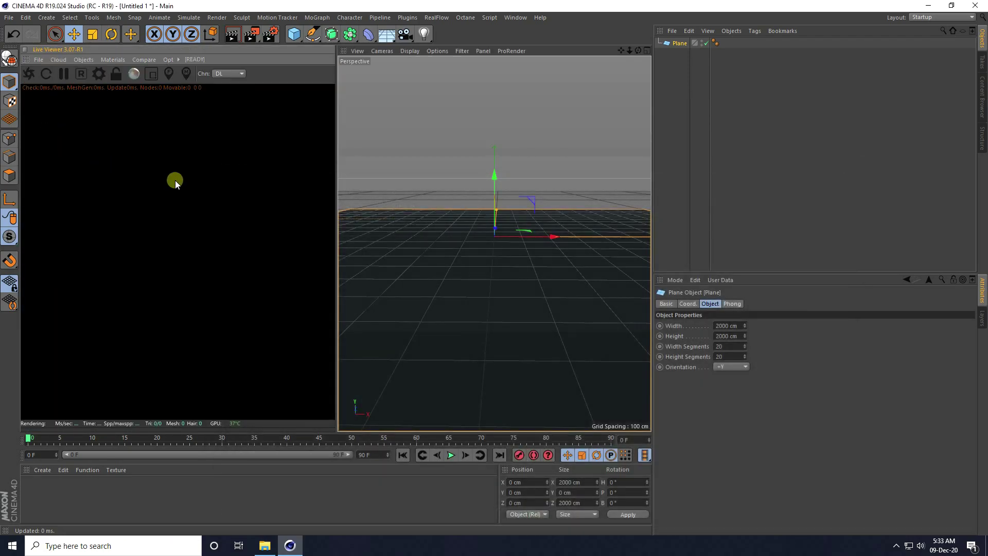
left_click(29, 73)
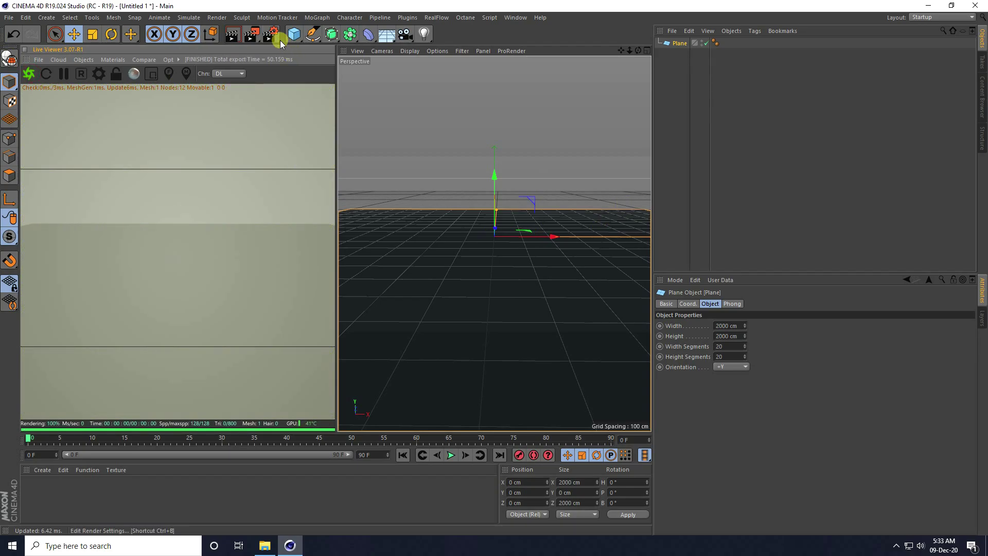
Set the render output resolution to 1000 x 1000 pixels.
left_click(270, 34)
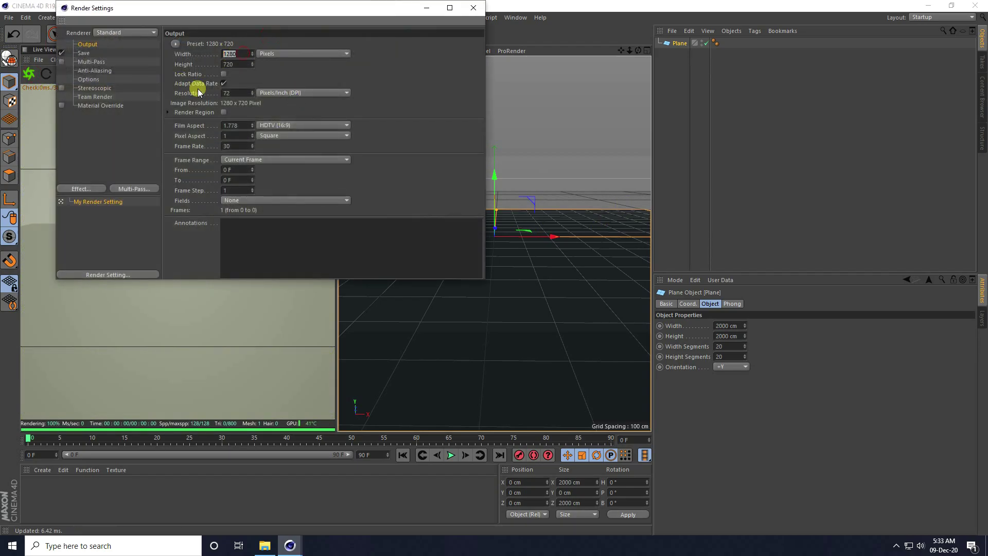
type("1000")
key("Tab")
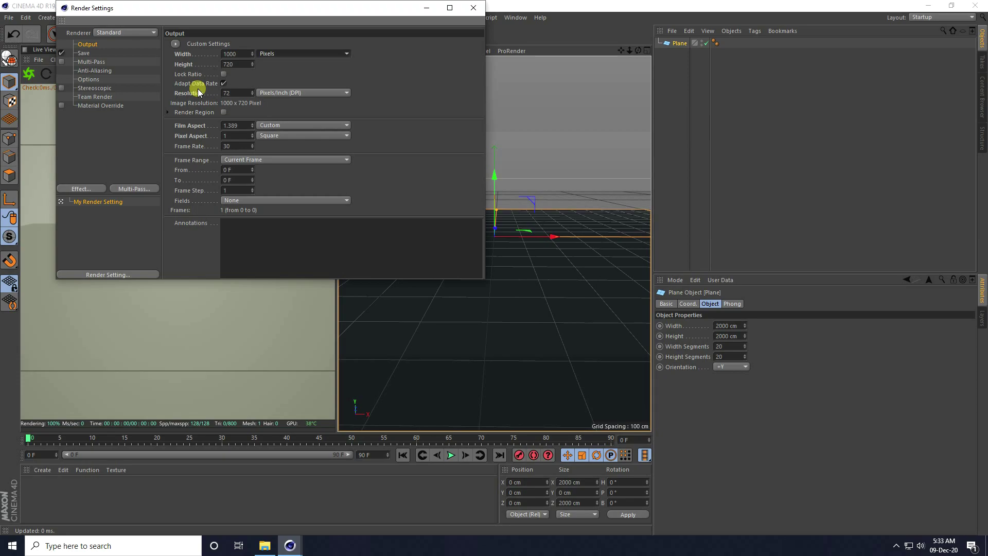
type("1000")
key("Return")
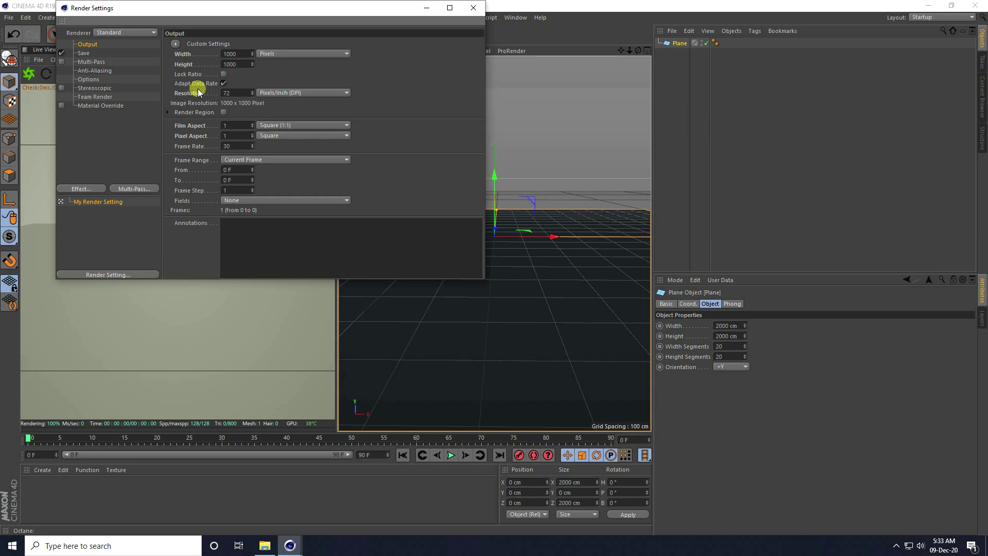
left_click(474, 8)
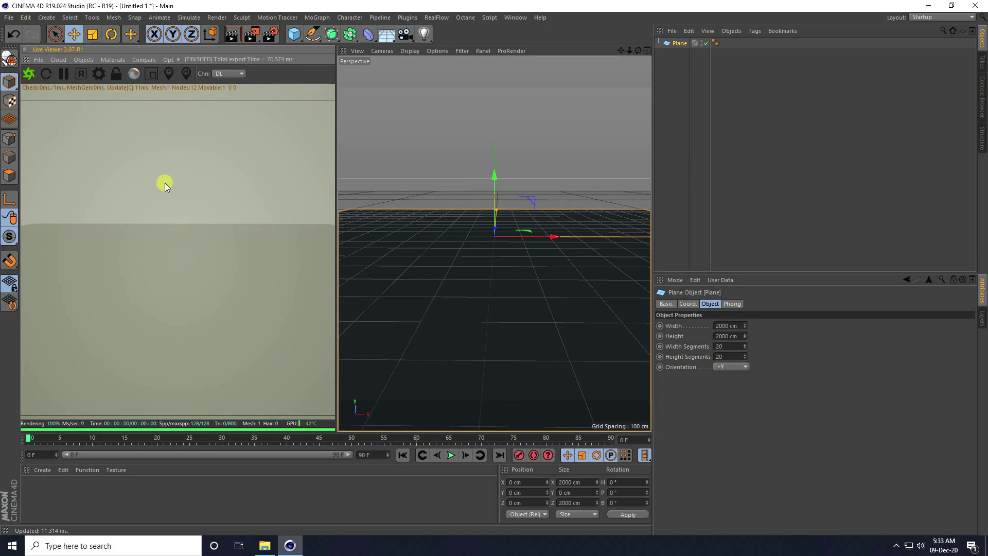
Create a new Octane Material and open it in the Octane Node Editor, making room beside its node.
mouse_move(493, 295)
left_mouse_down("alt")
mouse_move(485, 295)
mouse_move(492, 290)
left_mouse_up("alt")
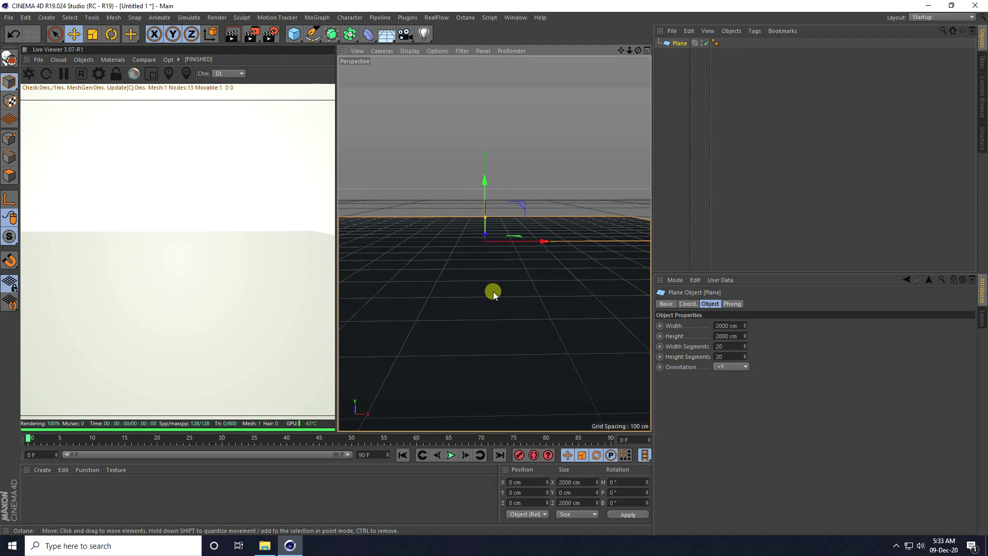
left_click(41, 469)
mouse_move(66, 394)
mouse_move(168, 375)
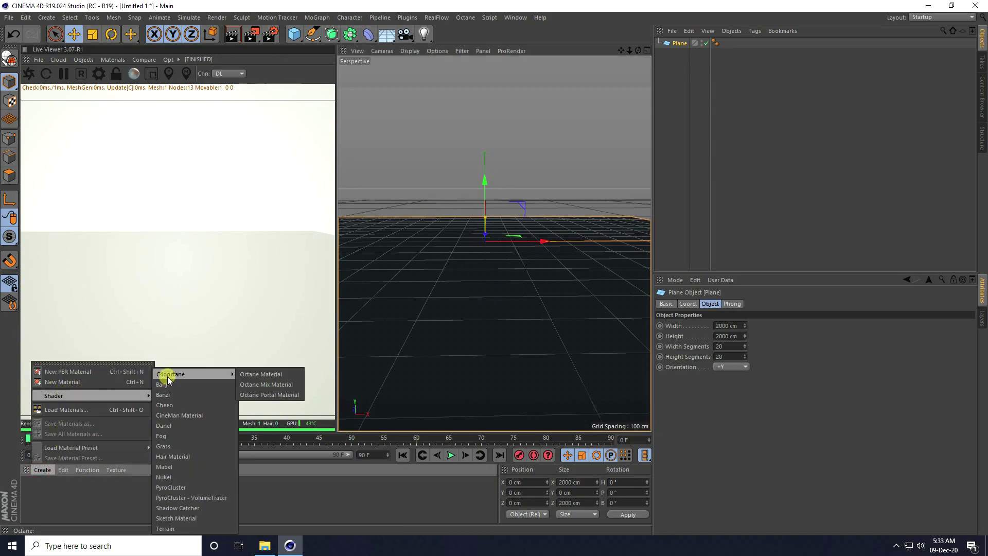
left_click(268, 375)
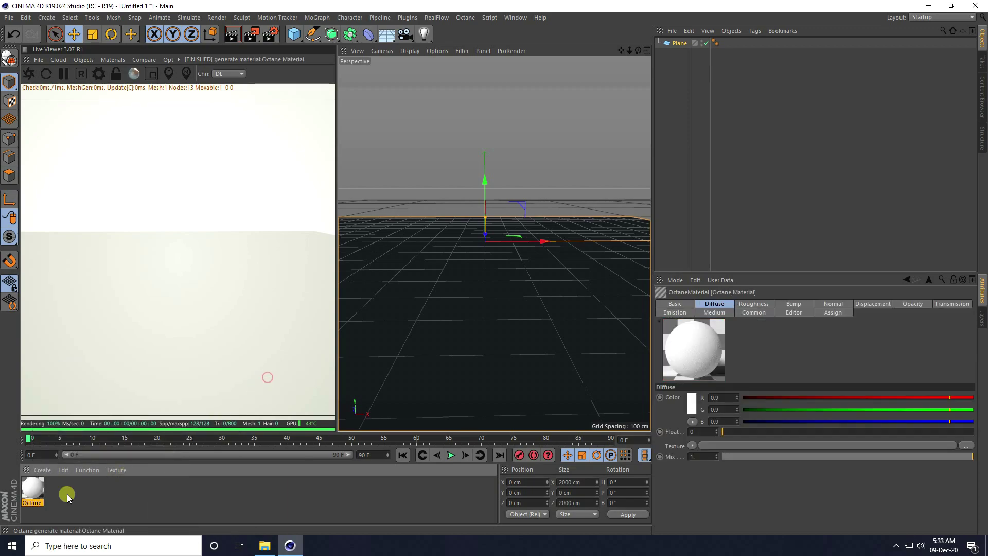
double_click(31, 489)
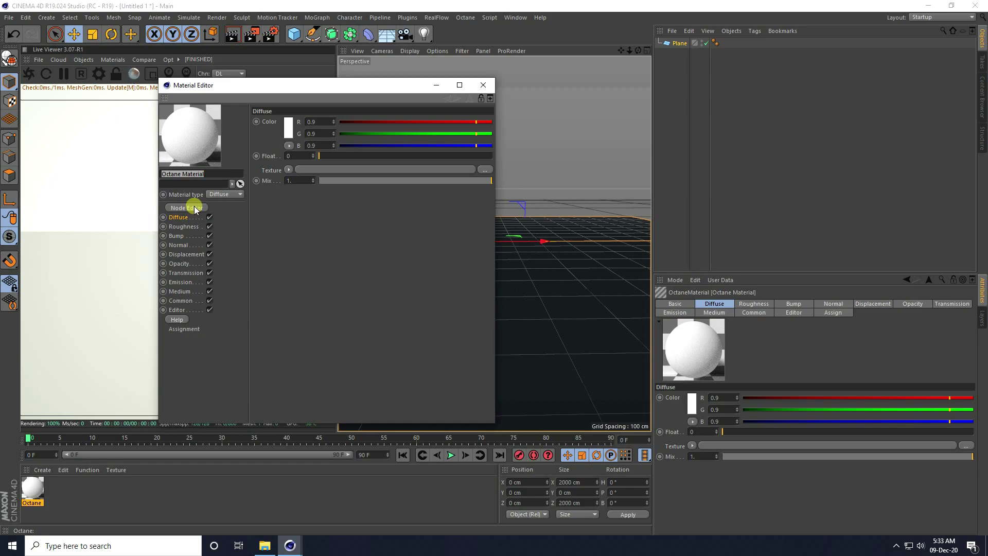
left_click(186, 208)
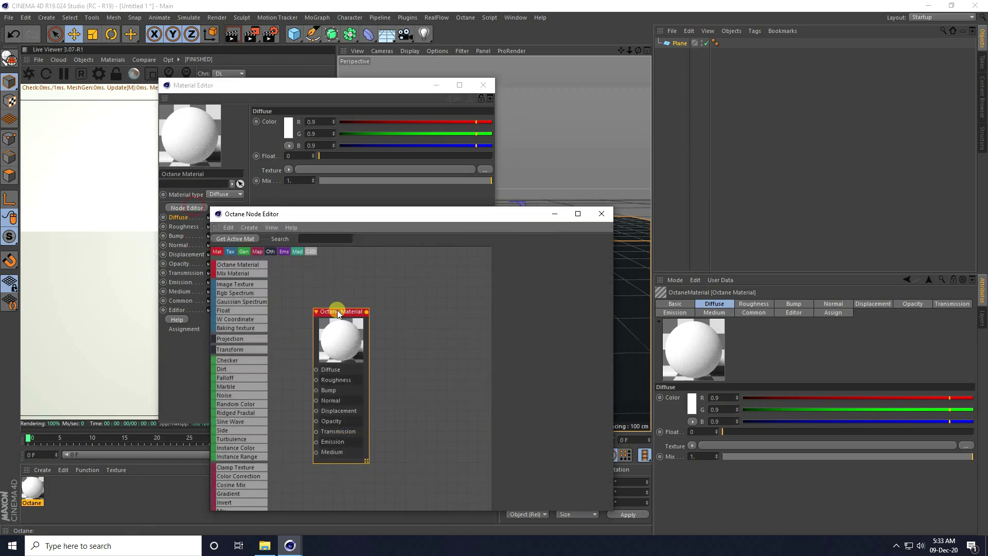
left_click_drag(335, 310, 437, 286)
Bring the MOUNTAINS-02_HEIGHT_8k and MOUNTAINS-02_NORMAL_8k images from the Mountains 02 tex folder into the node graph as image textures.
left_click(264, 546)
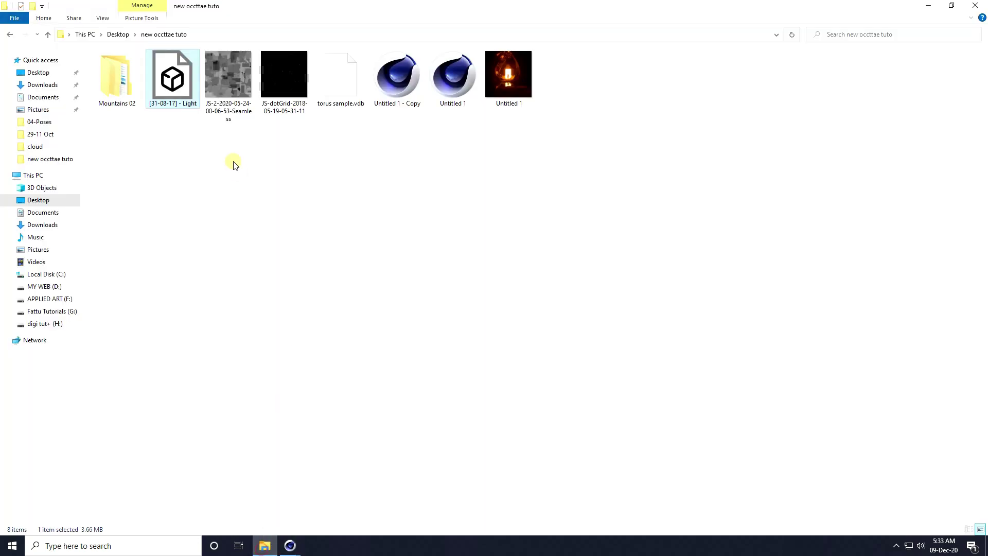
double_click(116, 80)
double_click(117, 73)
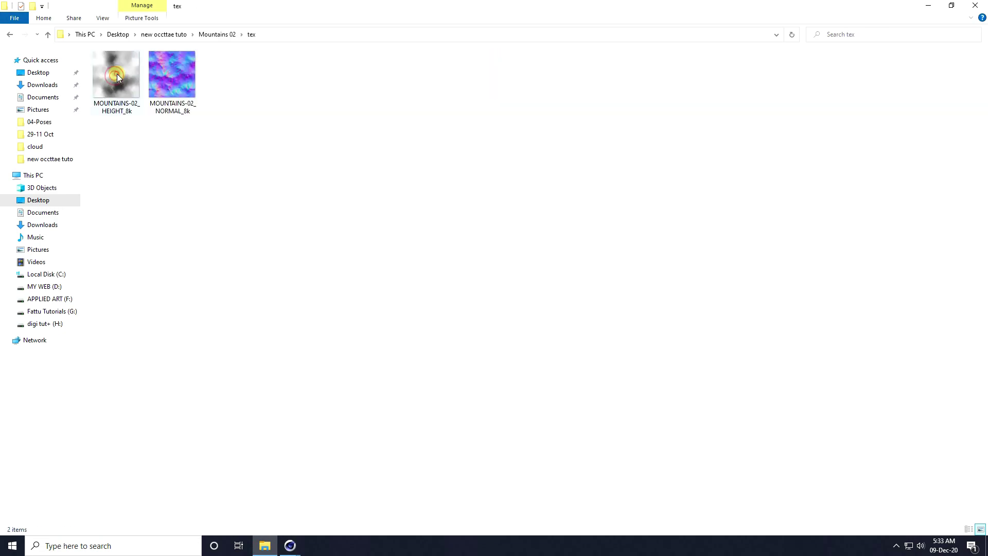
left_click(110, 90)
left_click(171, 87)
left_click(116, 88)
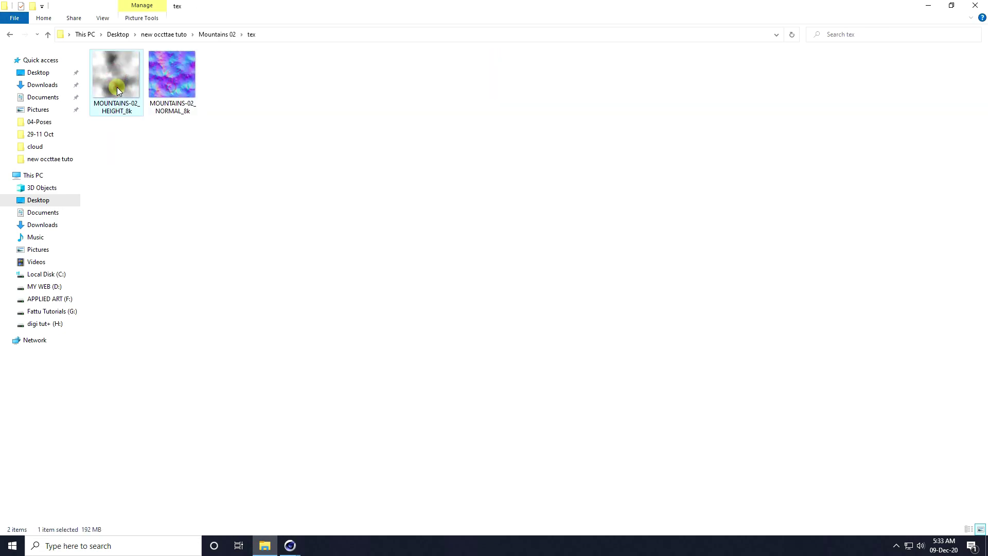
left_click(159, 87)
left_click(118, 89)
left_click_drag(258, 188, 391, 507)
left_click_drag(305, 285, 306, 287)
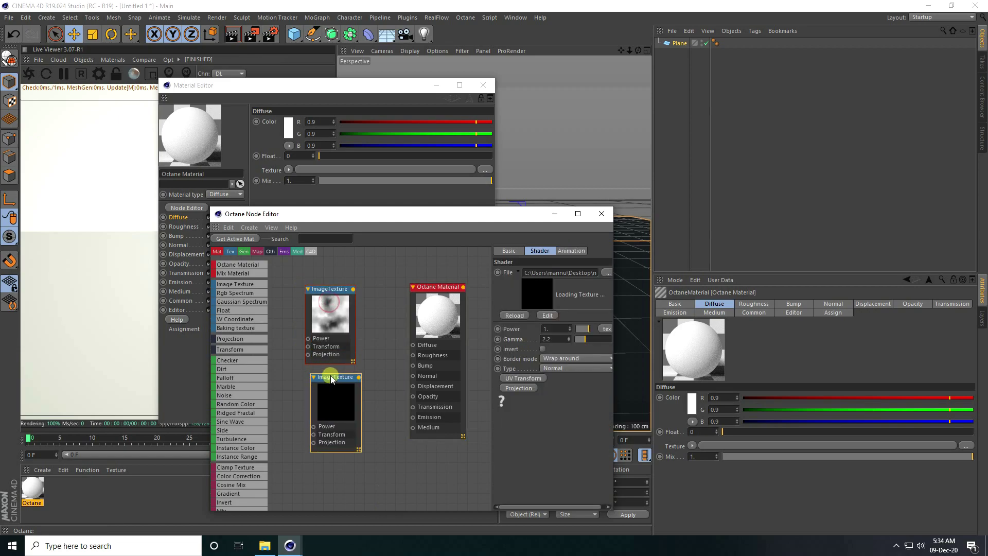
Connect the normal map texture to the material's Normal input and place it above the height map texture.
left_click(325, 310)
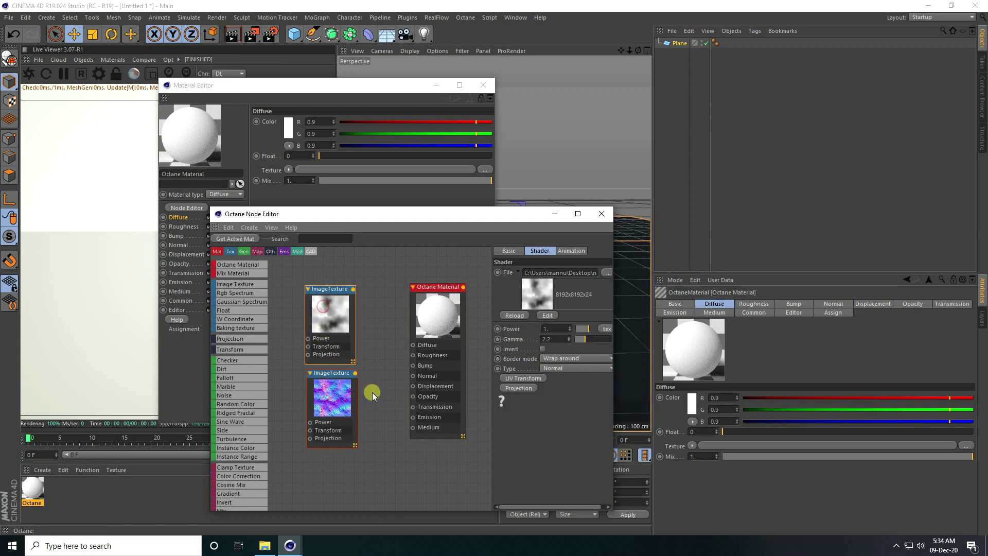
left_click_drag(355, 373, 405, 386)
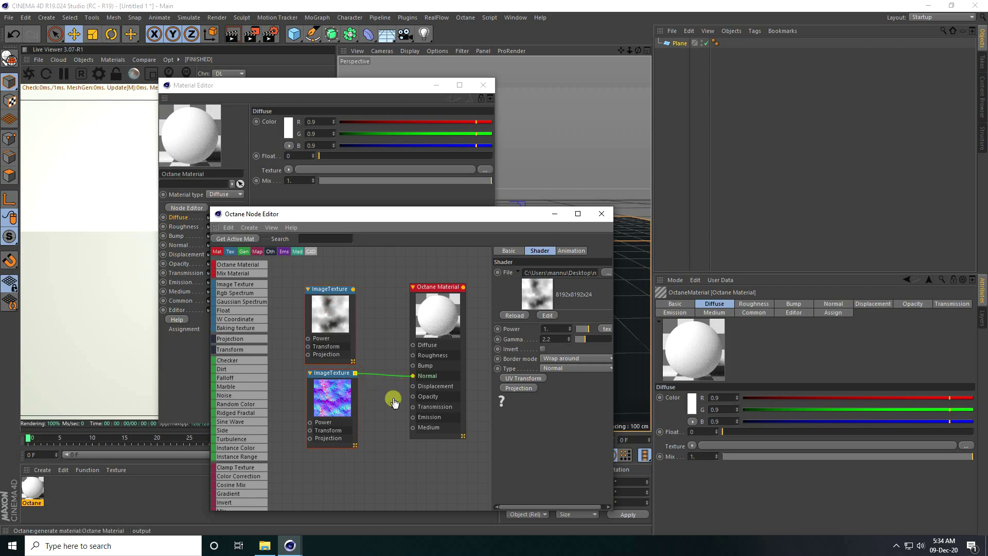
left_click_drag(313, 330, 275, 481)
left_click_drag(332, 387, 330, 319)
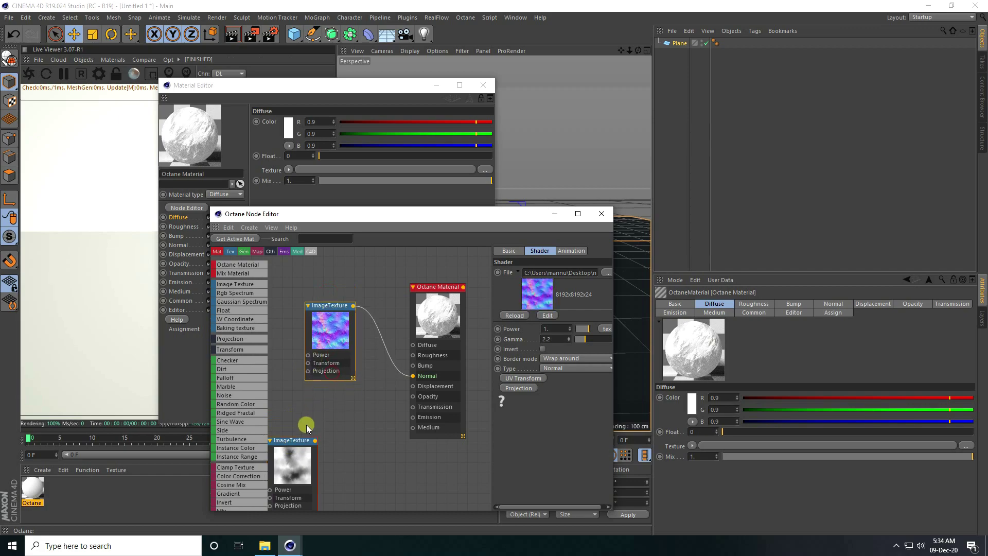
left_click_drag(287, 448, 316, 404)
Add a Displacement node and wire the height map texture through it into the material's Displacement input.
scroll(240, 407, "down", 3)
scroll(240, 407, "down", 5)
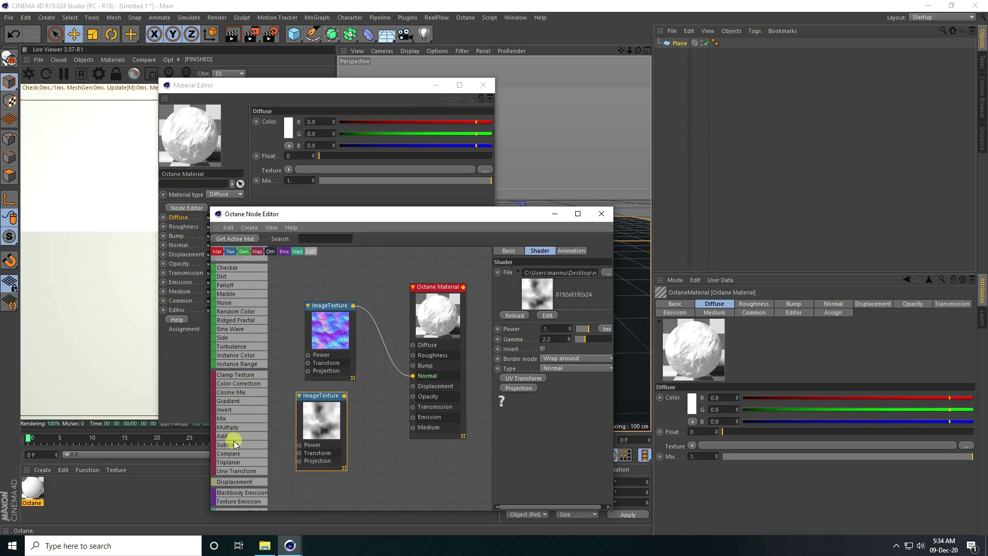
left_click_drag(229, 445, 368, 402)
left_click(577, 214)
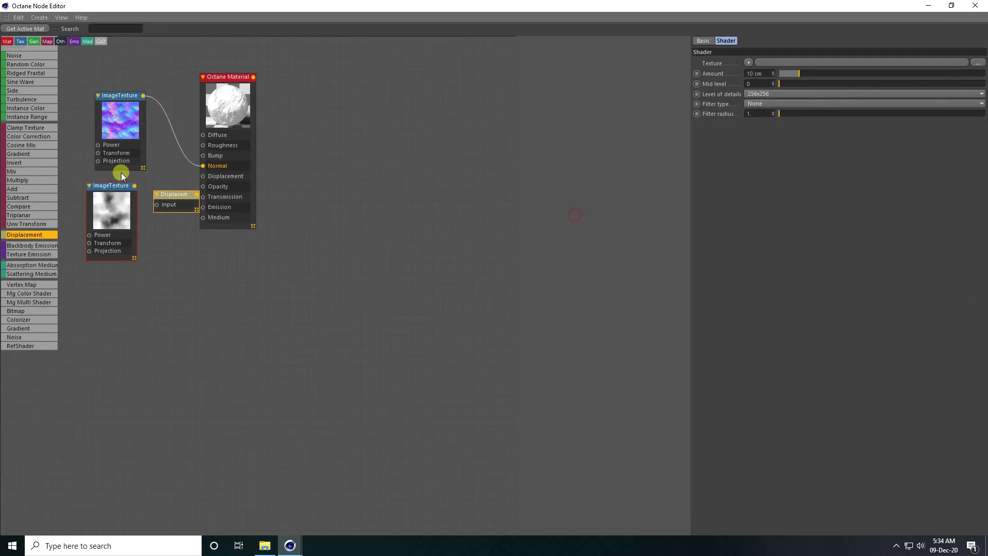
left_click_drag(132, 189, 157, 204)
left_click_drag(222, 80, 305, 96)
left_click_drag(197, 194, 287, 192)
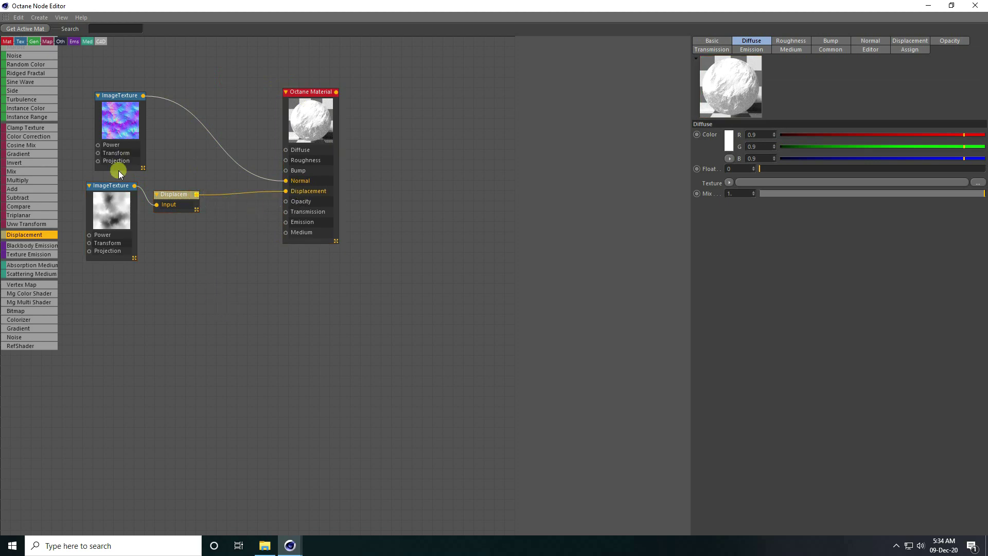
Set the Displacement node's level of detail to 8192x8192 and its amount to 30 cm.
left_click(165, 194)
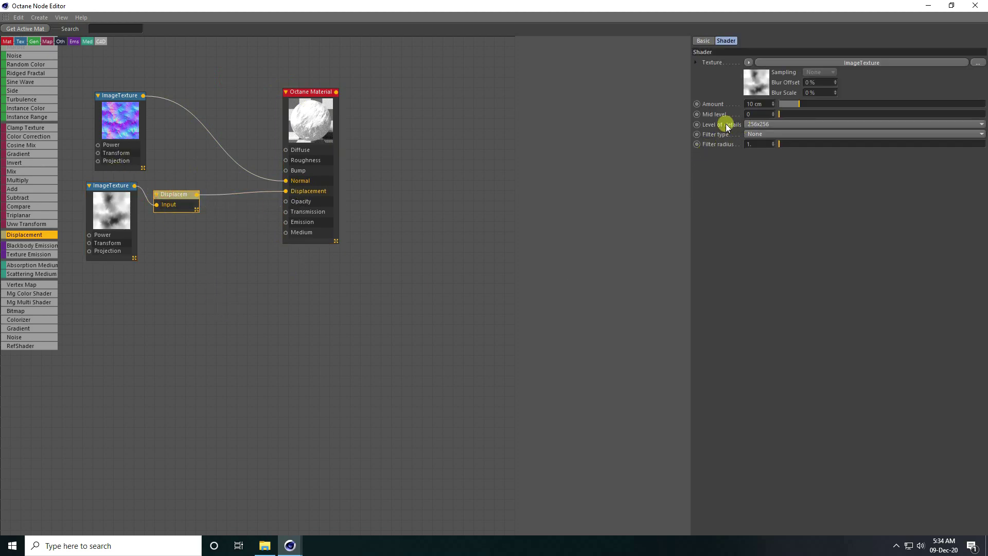
left_click_drag(751, 125, 752, 187)
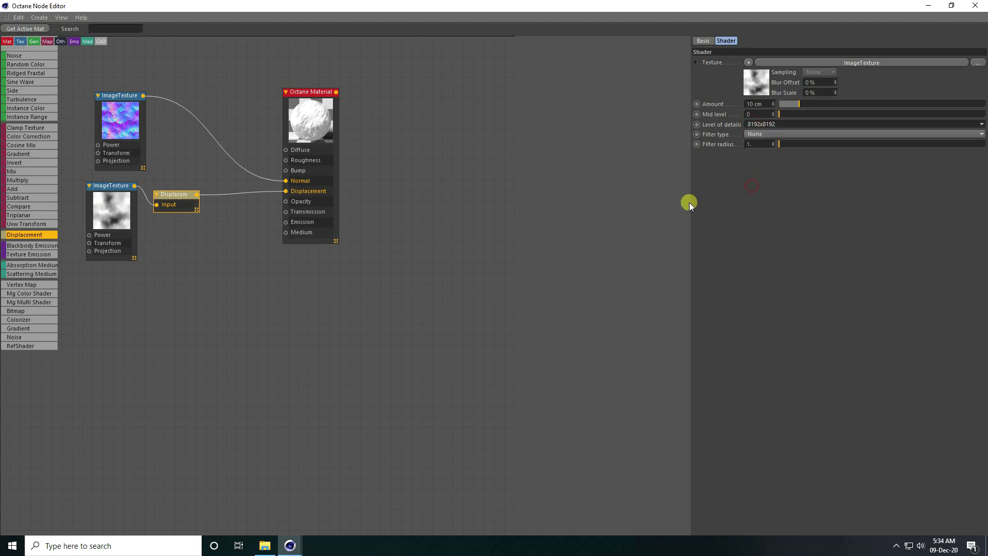
left_click(754, 103)
type("30")
key("Return")
Add a Falloff node to the graph, widen it and connect it to the material's Diffuse input.
left_click_drag(297, 91, 348, 91)
scroll(412, 273, "down", 3)
scroll(282, 123, "up", 4)
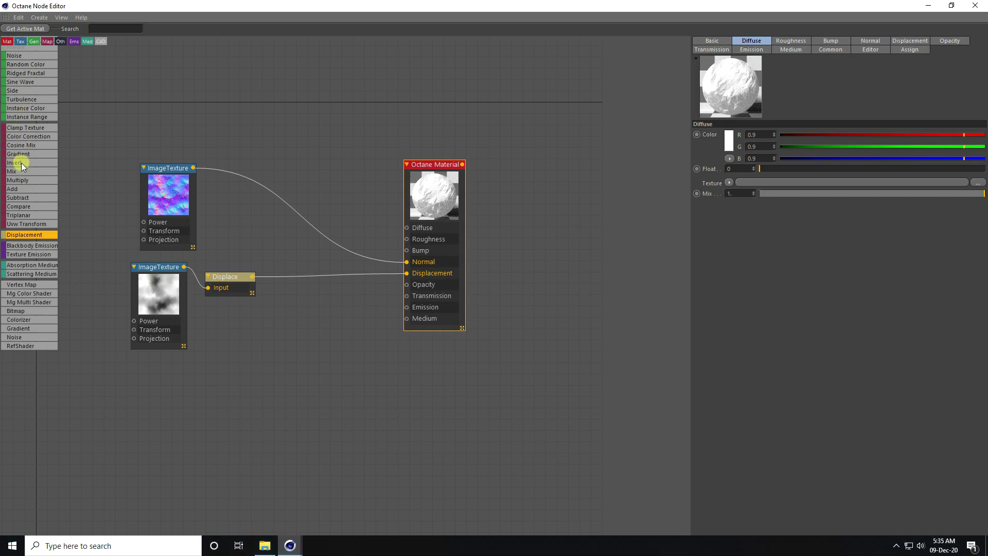
scroll(21, 162, "up", 3)
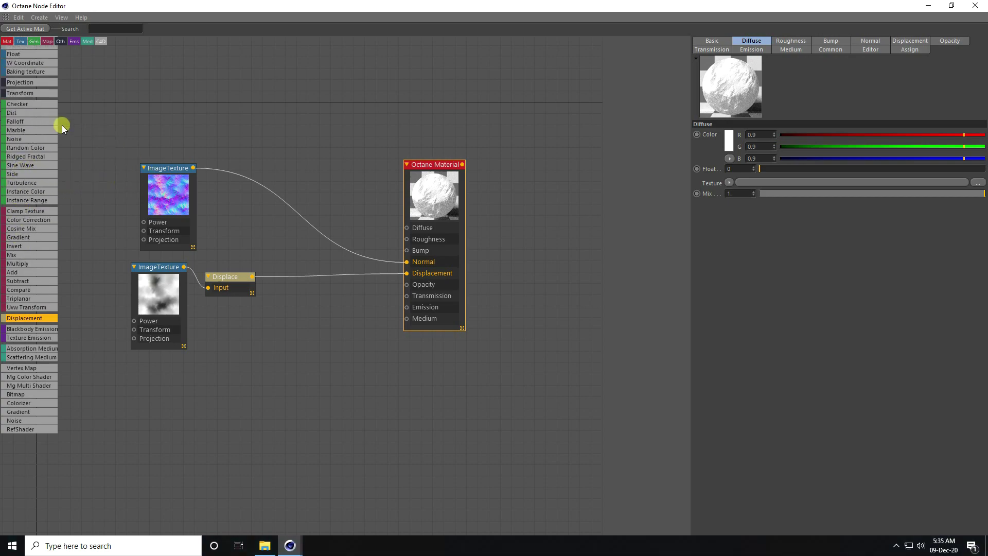
left_click_drag(25, 122, 276, 148)
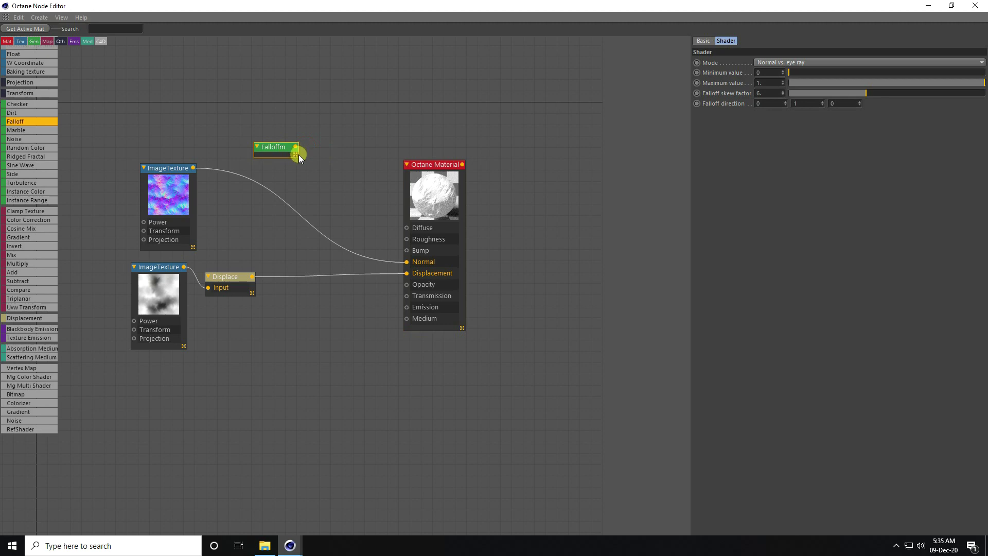
left_click(298, 156)
left_click_drag(327, 148, 407, 227)
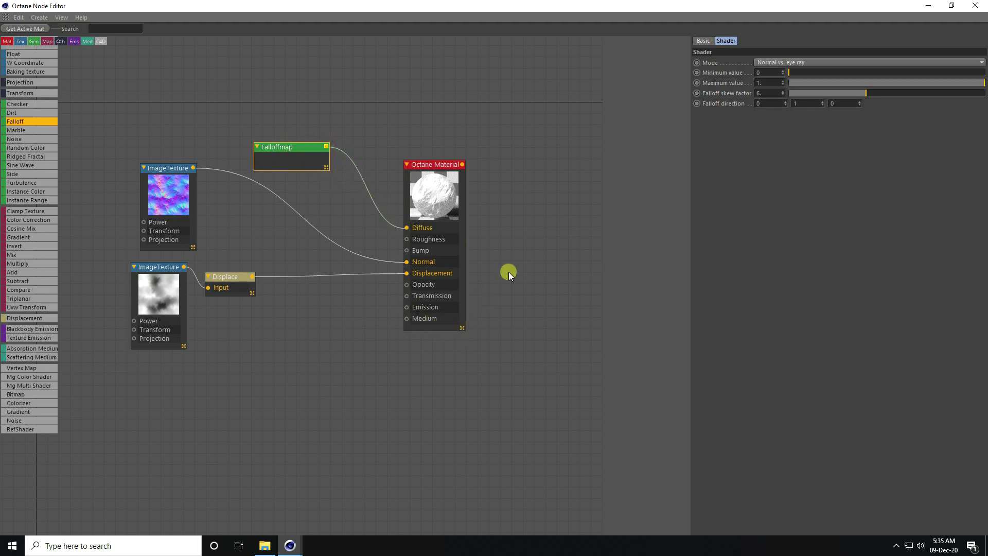
Set the Falloff map's maximum value to 0.85 and its falloff skew factor to 6.5.
left_click(282, 147)
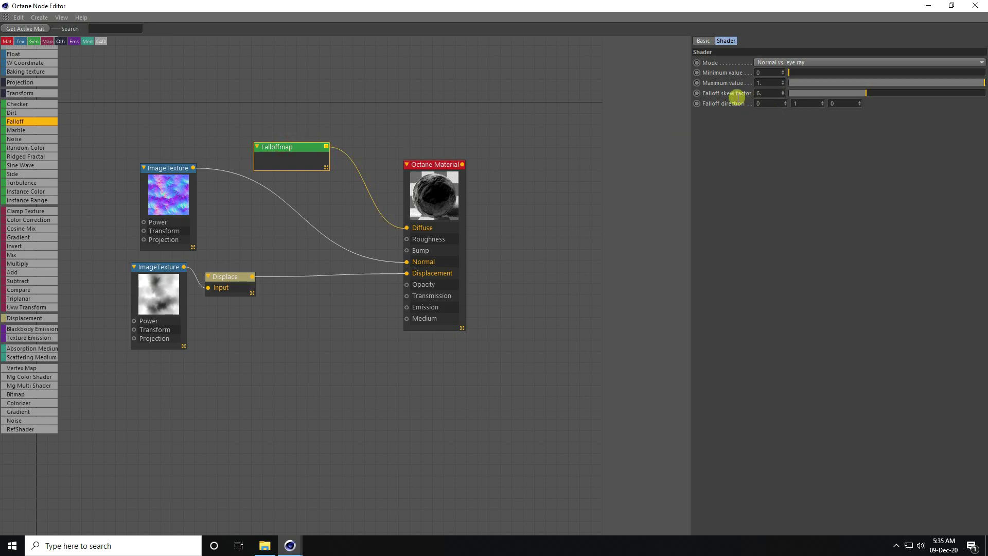
left_click(768, 83)
type("0.85")
left_click(757, 93)
type("6.5")
key("Return")
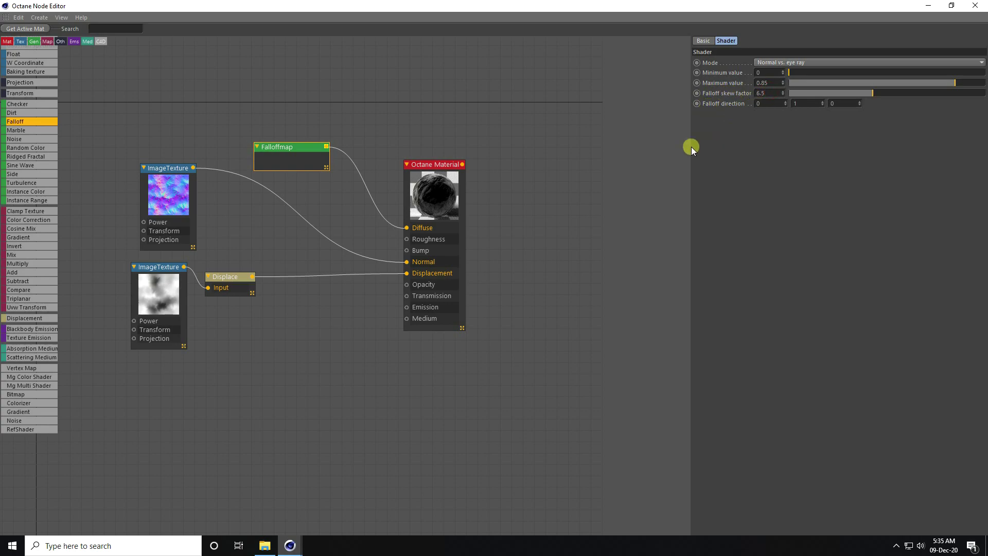
Close the node and material editors and apply the Octane material to the plane.
left_click(422, 204)
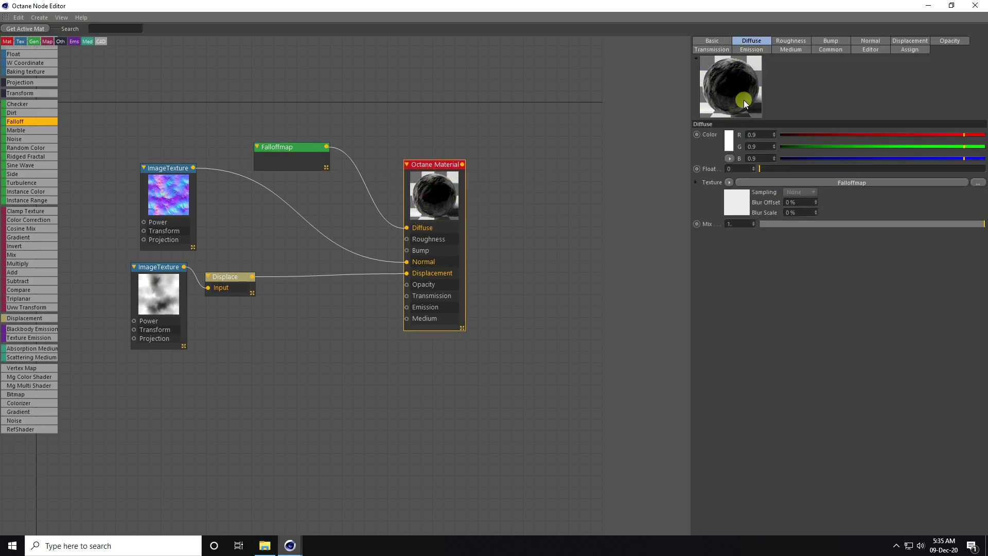
left_click(975, 5)
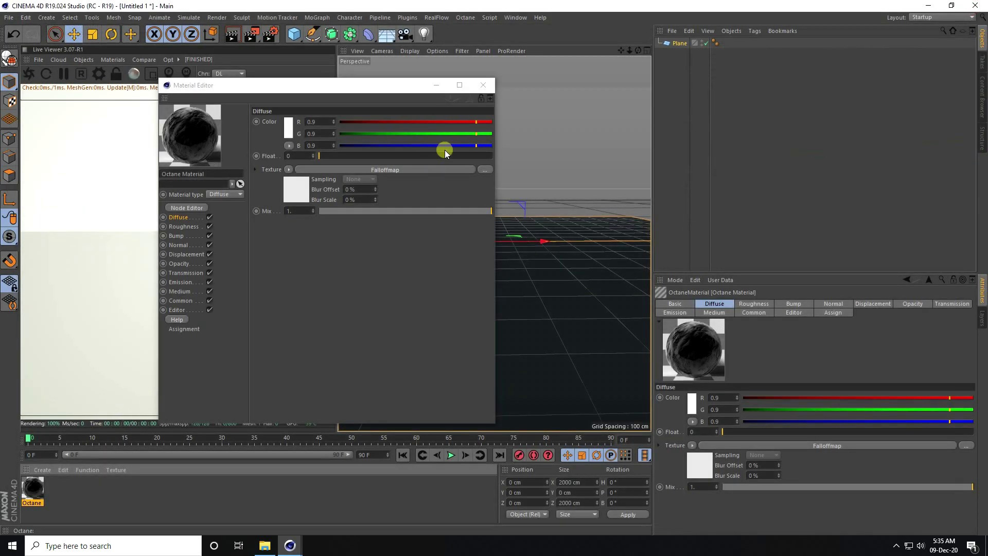
left_click(483, 86)
mouse_move(29, 493)
left_mouse_down()
mouse_move(238, 379)
mouse_move(405, 324)
left_mouse_up()
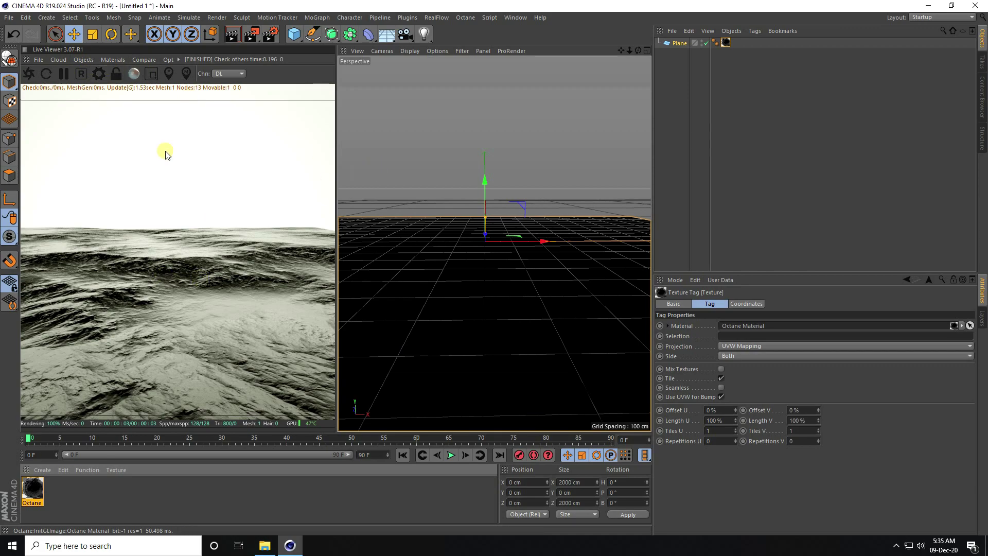
Add a second plane and set its width and height to 2000 cm.
left_click(293, 34)
left_click(371, 69)
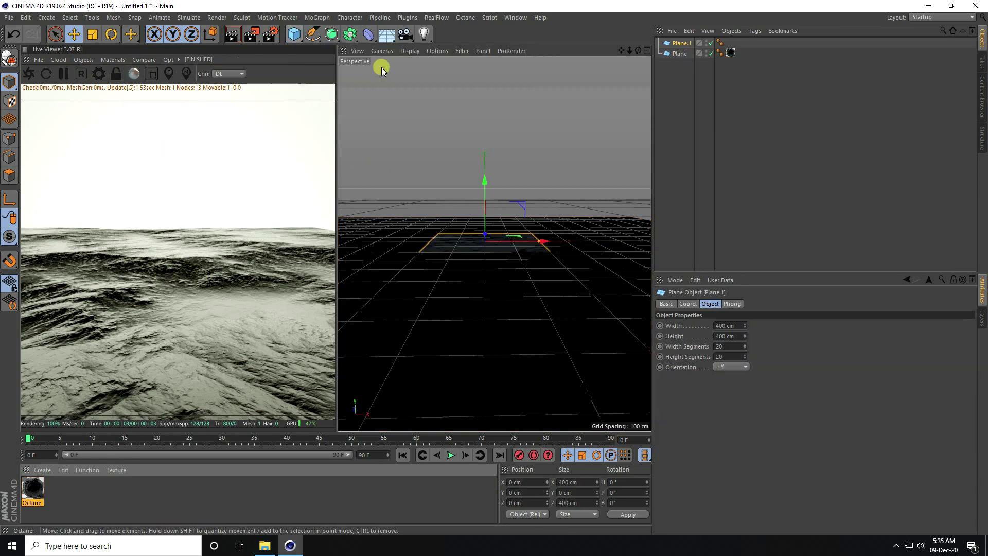
left_click(743, 326)
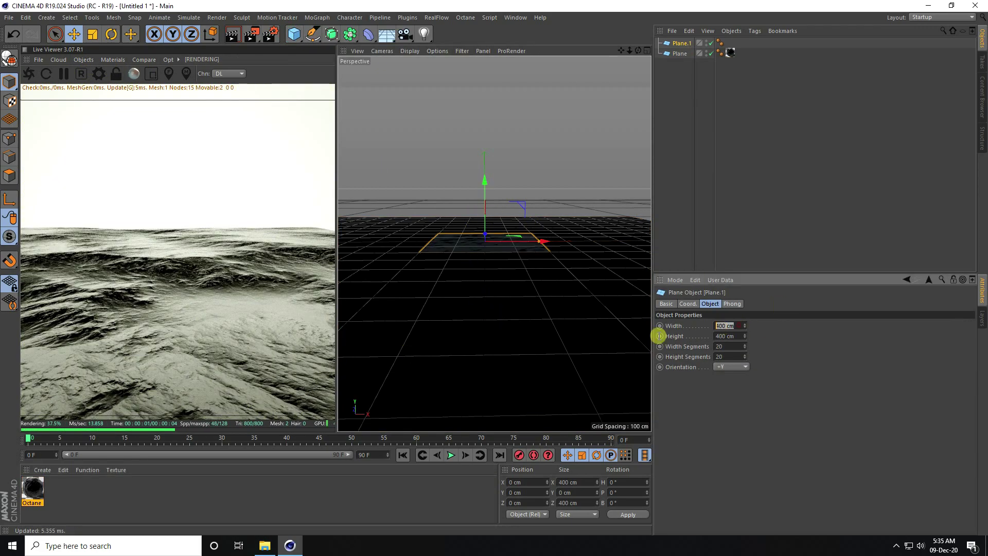
type("2000")
key("Tab")
type("2000")
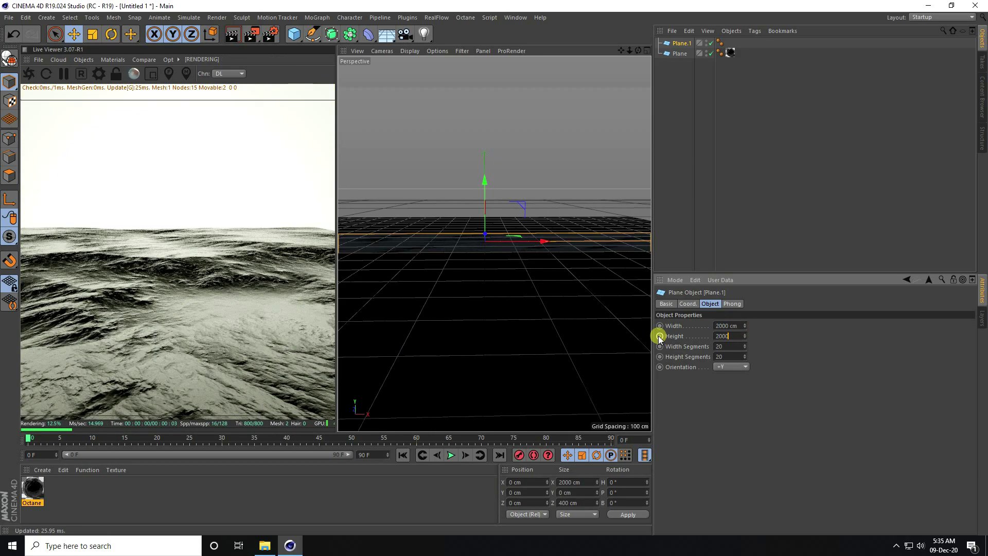
key("Return")
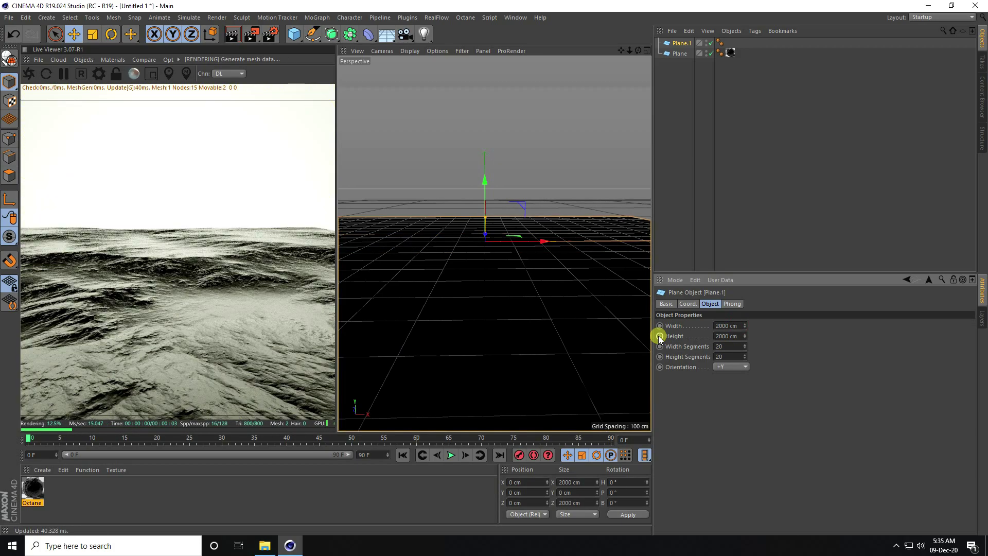
Create a new Octane material and set its material type to Specular.
left_click(44, 470)
mouse_move(65, 400)
mouse_move(174, 375)
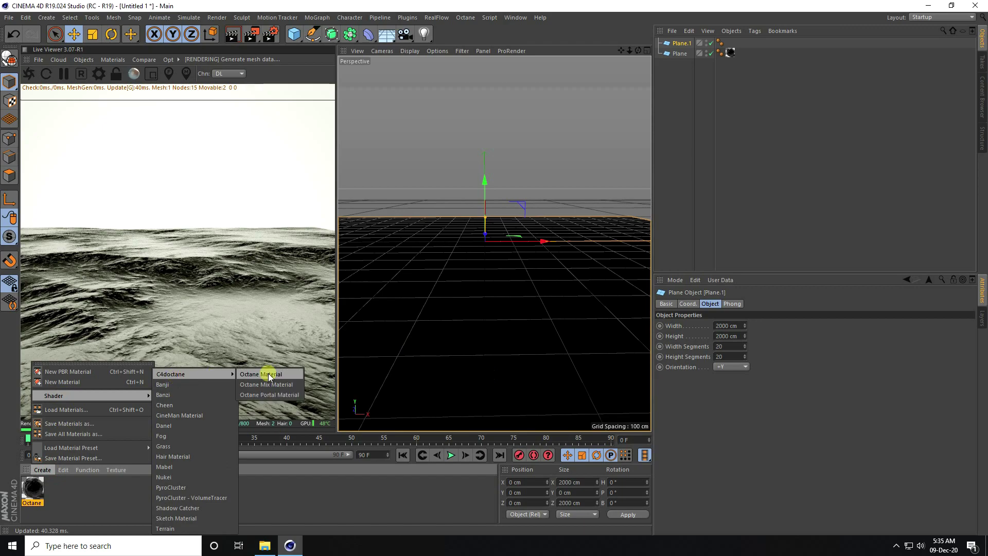
left_click(268, 372)
double_click(32, 488)
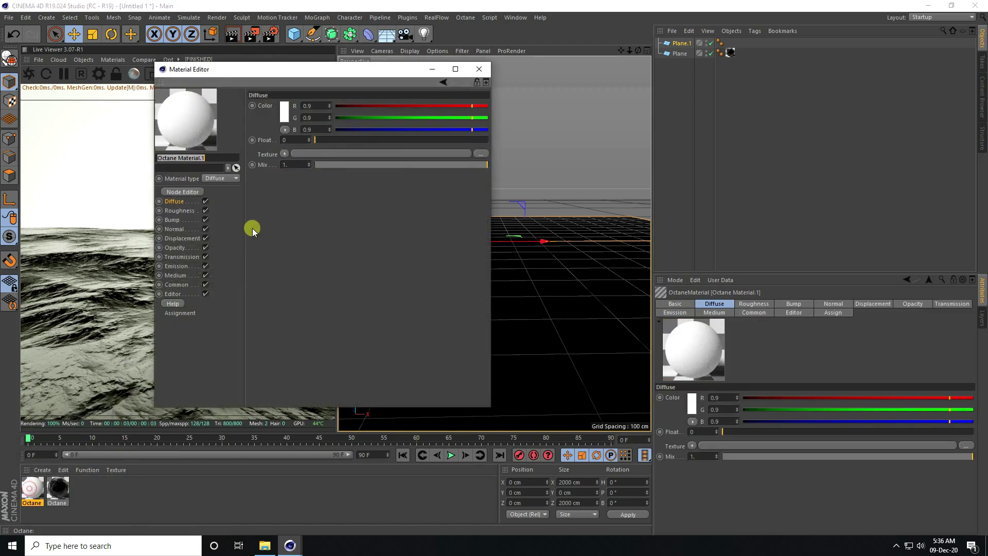
left_click(213, 178)
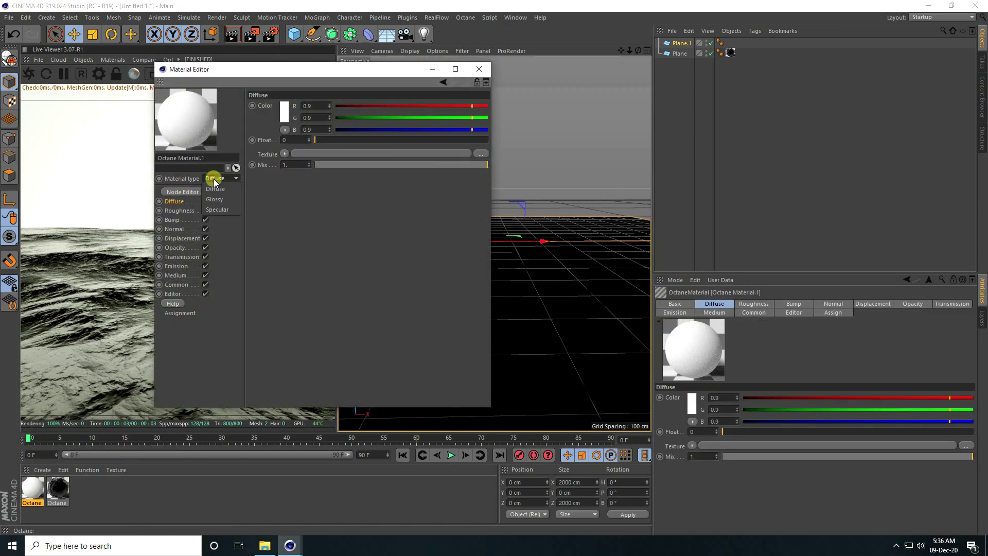
left_click(224, 209)
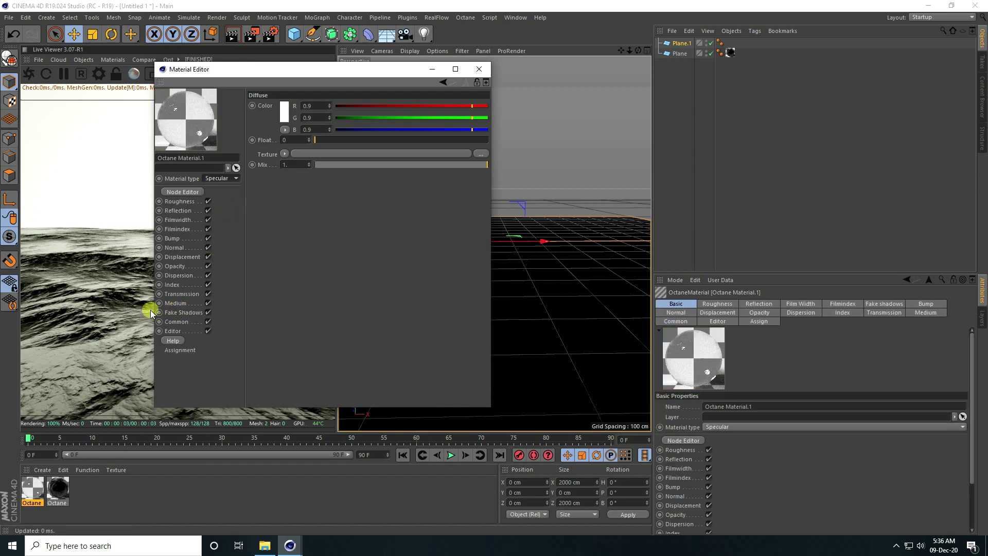
Enable fake shadows on the specular material, set its index to 1.587 and close the material editor.
left_click(178, 313)
left_click(300, 106)
left_click(169, 286)
left_click_drag(308, 104, 304, 104)
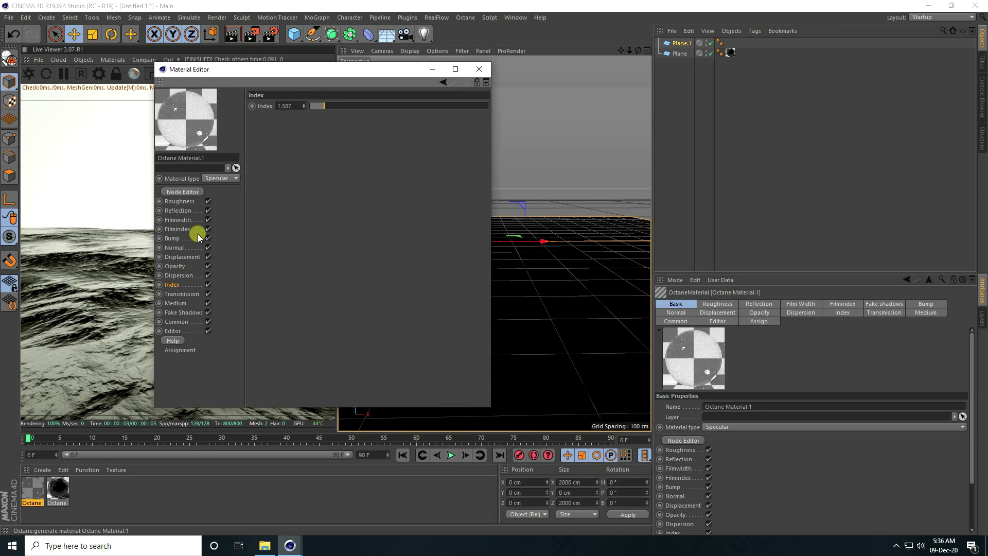
left_click(480, 69)
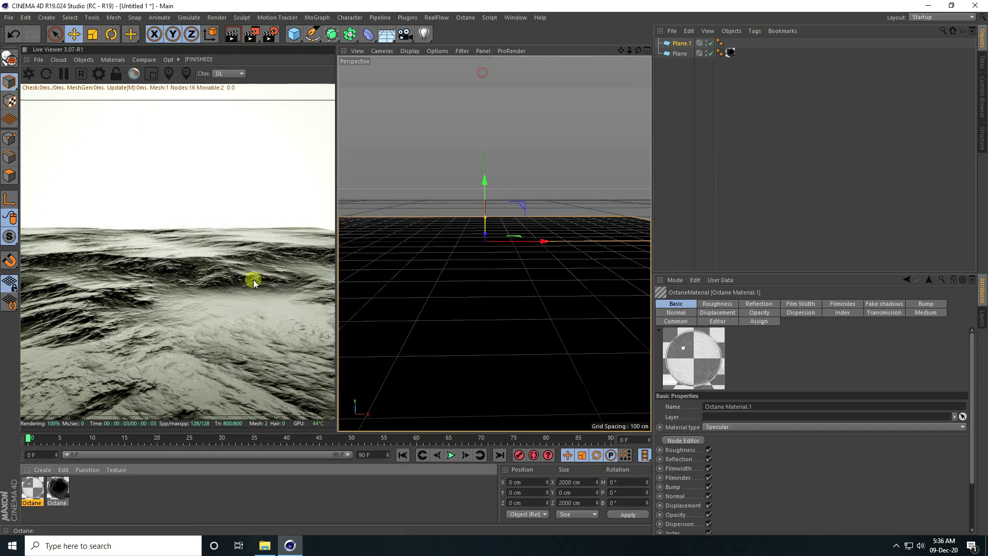
Apply the specular material to the second plane and raise that plane to about 15 cm.
left_click_drag(358, 256, 667, 45)
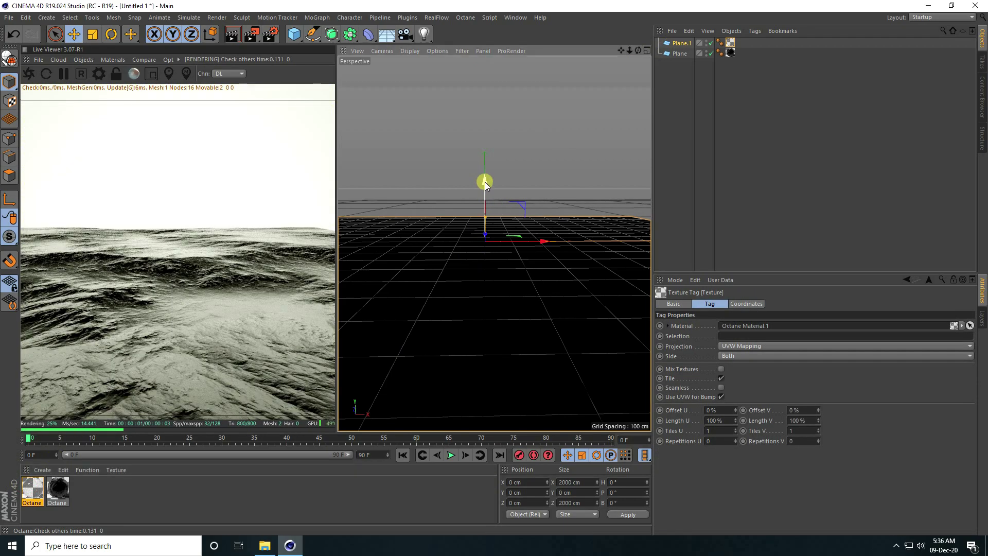
left_click_drag(485, 181, 486, 178)
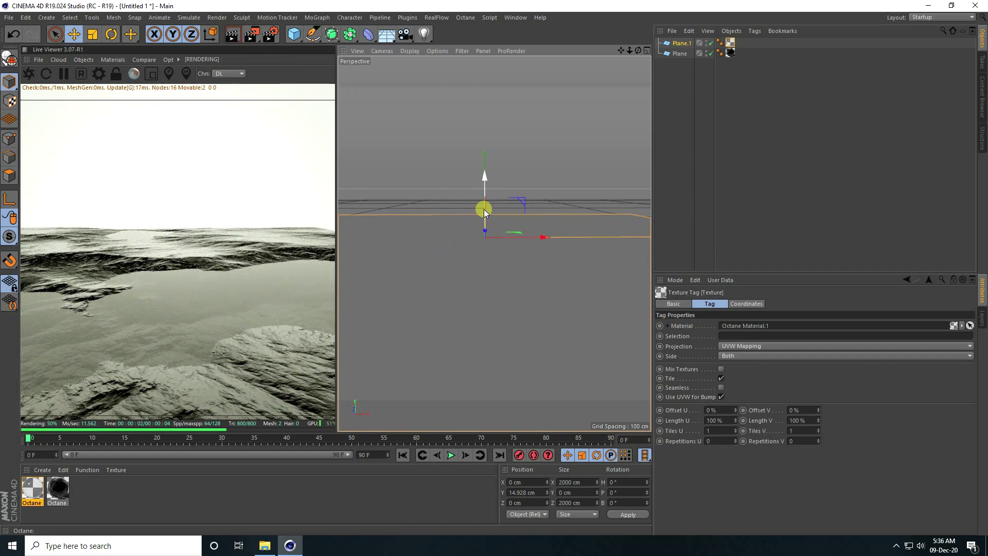
Set the U and V texture length of the terrain plane's material to 75%.
left_click(731, 52)
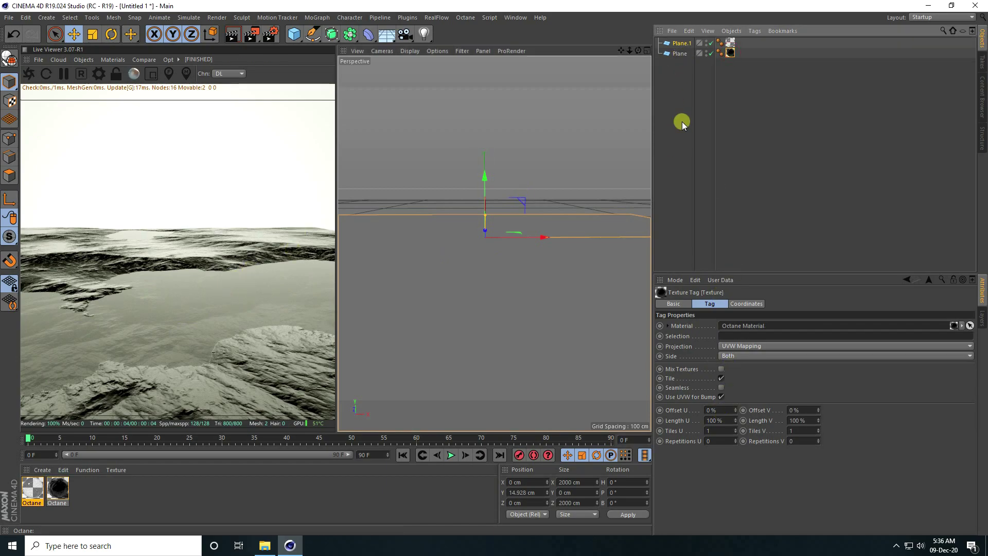
left_click(724, 420)
type("75")
key("Return")
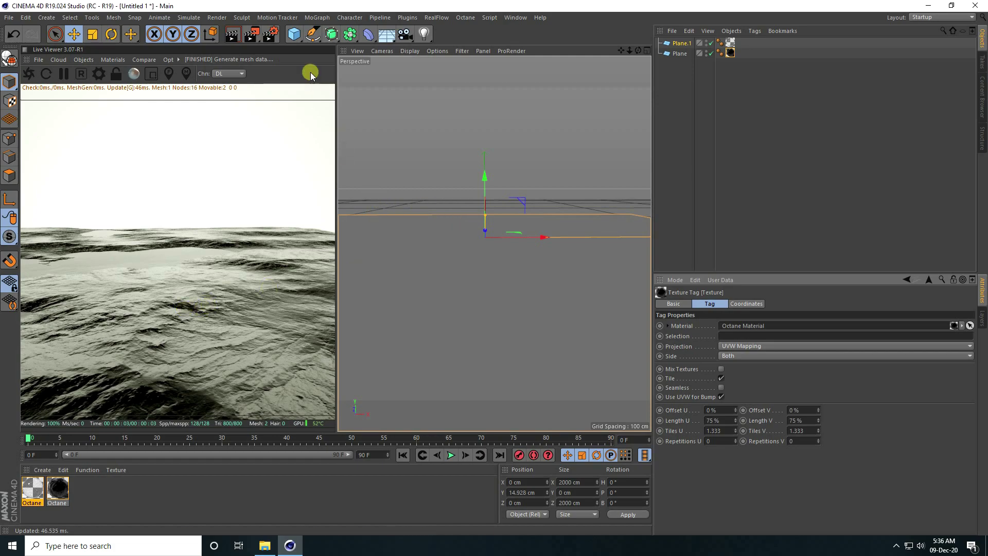
Add a Landscape object and raise it to about 99 cm on the Y axis.
left_click(294, 35)
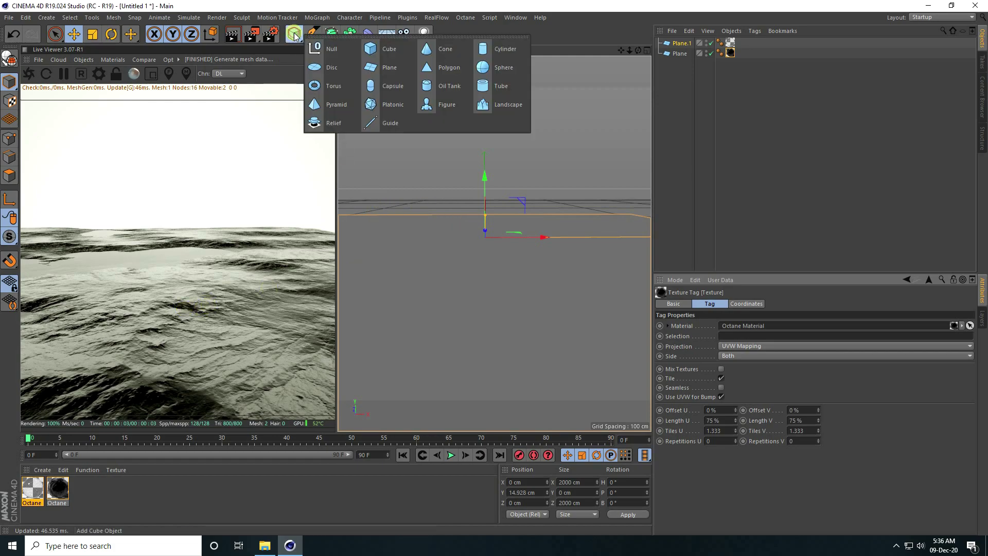
left_click(505, 103)
left_click_drag(485, 168, 487, 154)
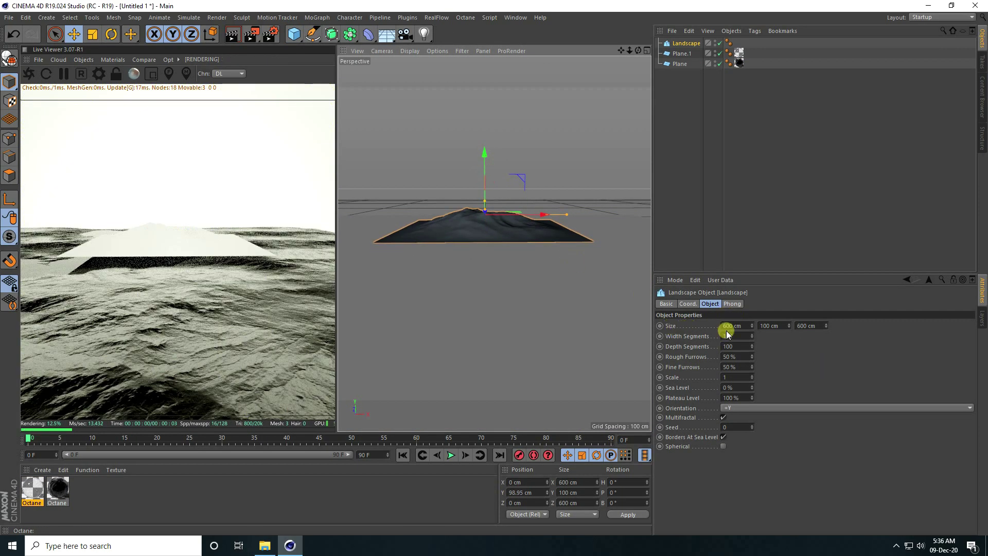
Set the landscape's size to 1000 × 500 × 1000 cm and raise it to about 244 cm on the Y axis.
double_click(742, 326)
type("1000")
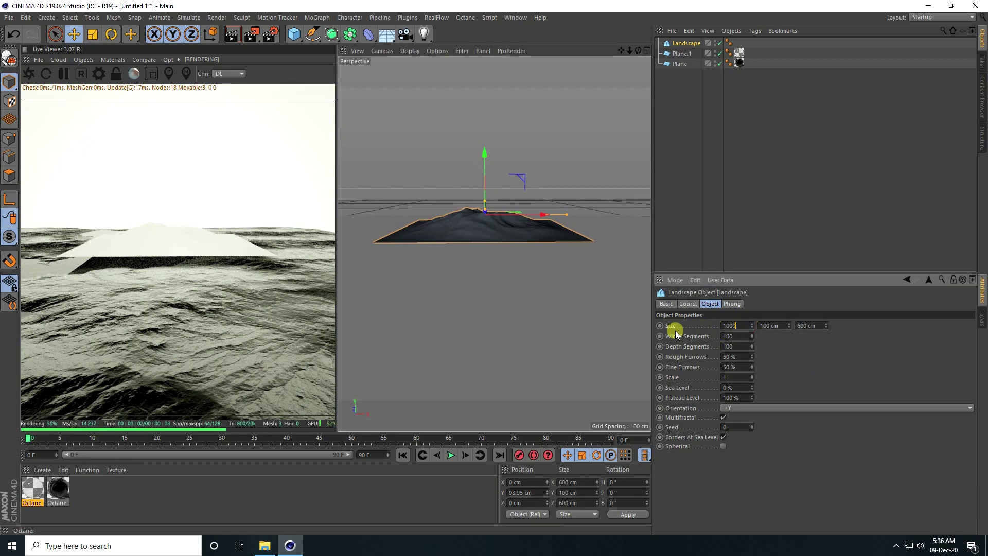
key("Tab")
type("500")
key("Tab")
type("1")
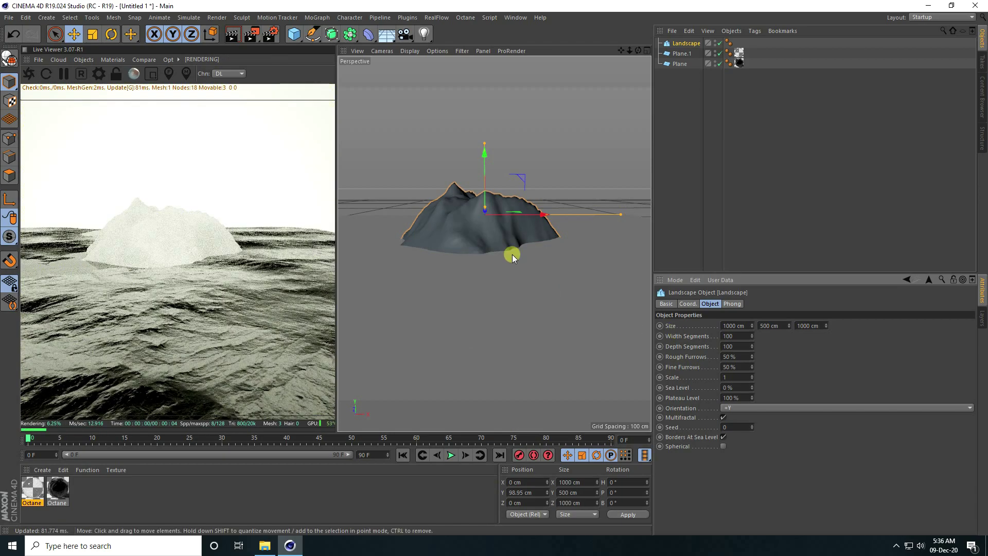
left_click_drag(486, 147, 493, 120)
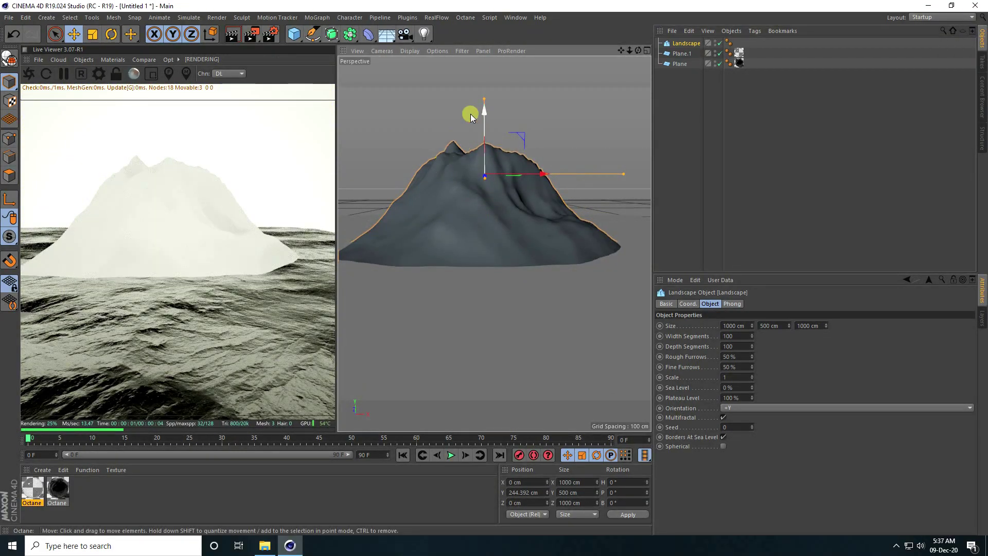
Add a Bend deformer as a child of the landscape and fit it to its parent.
left_click(360, 19)
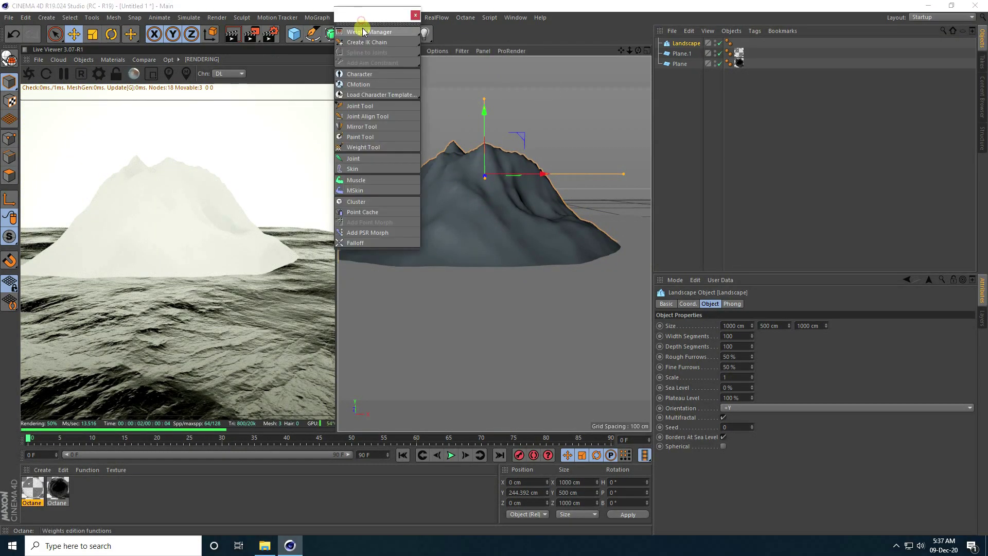
left_click(368, 34)
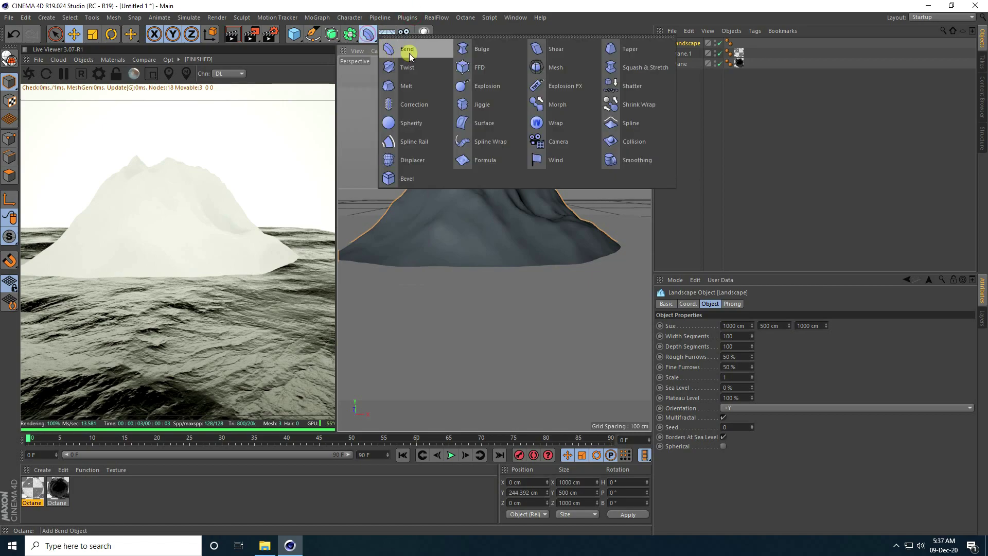
left_click(410, 51)
left_click_drag(679, 45, 683, 53)
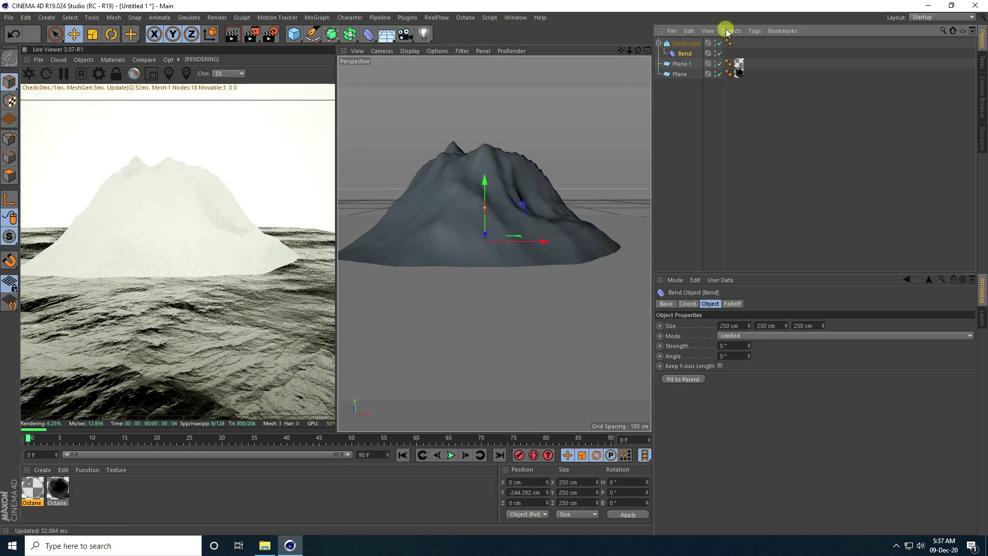
left_click(690, 379)
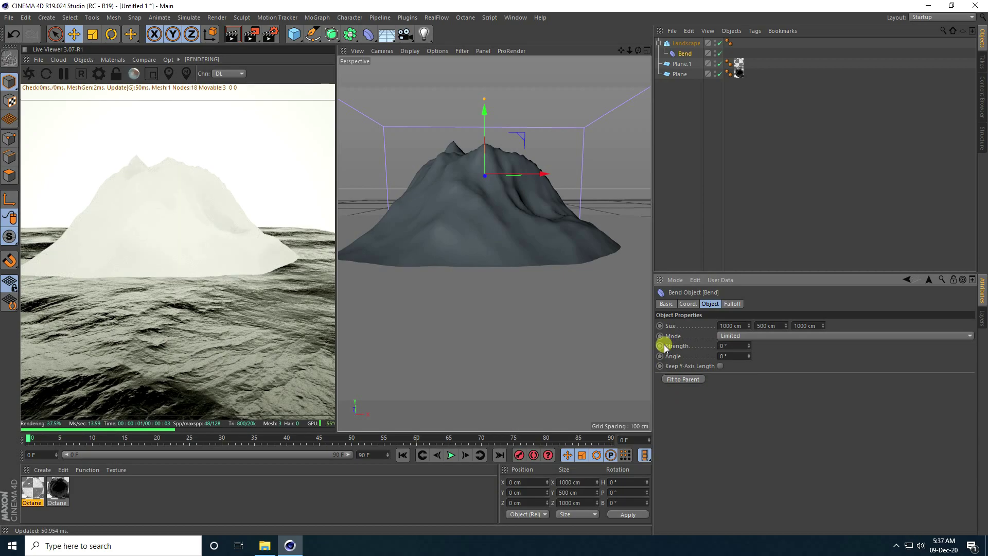
Set the Bend deformer's strength to 100°.
left_click_drag(749, 340, 744, 342)
type("100")
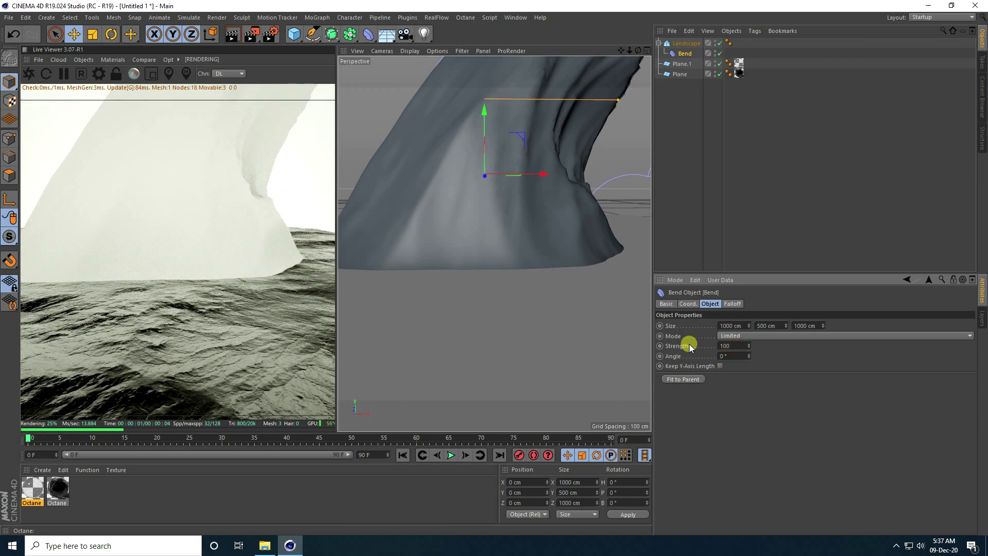
key("Return")
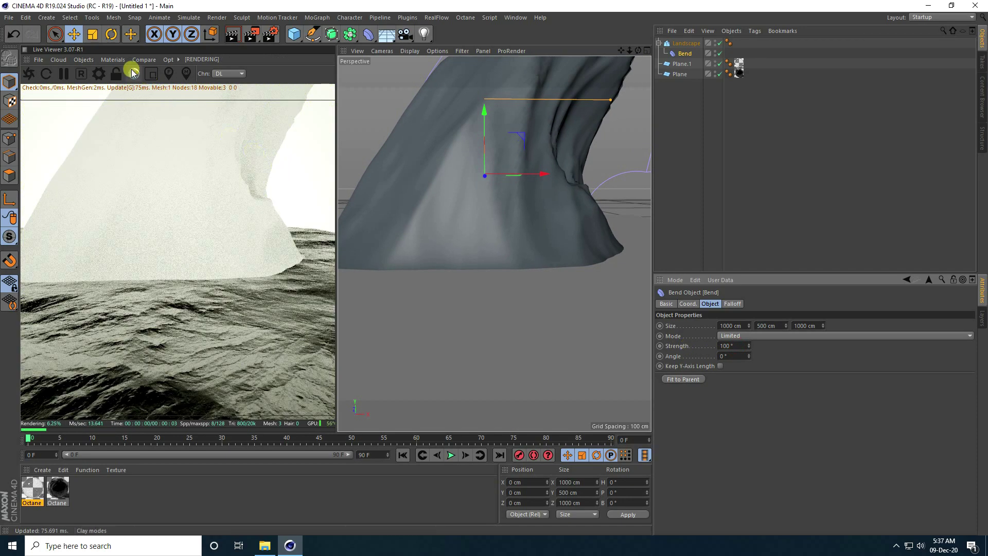
Move the landscape in the top view to about X -404 cm and Z 608 cm.
left_click(74, 34)
middle_click(435, 203)
middle_click(508, 154)
scroll(509, 153, "down", 5)
left_click_drag(470, 267, 478, 156)
key("ctrl+z")
left_click(683, 46)
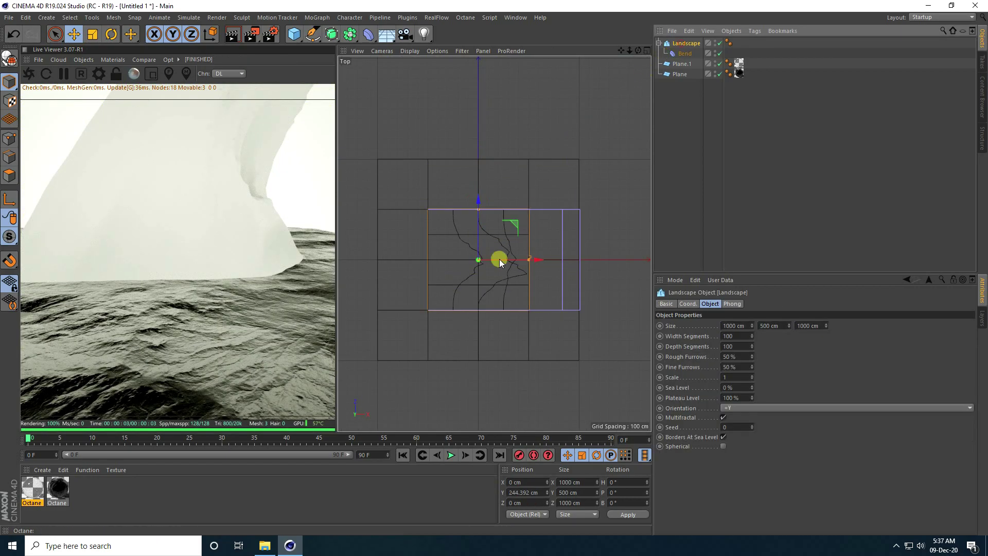
left_click_drag(516, 258, 476, 267)
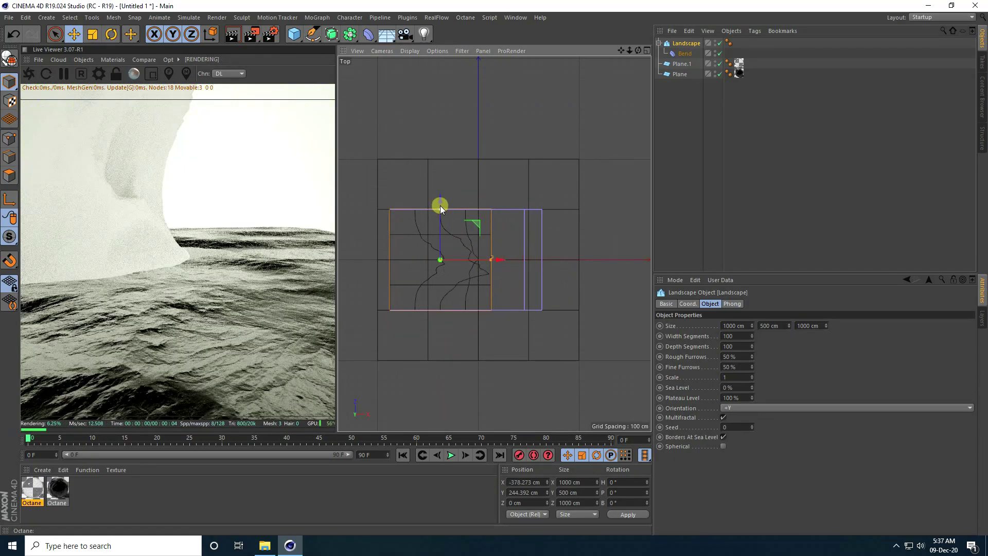
left_click_drag(441, 201, 440, 140)
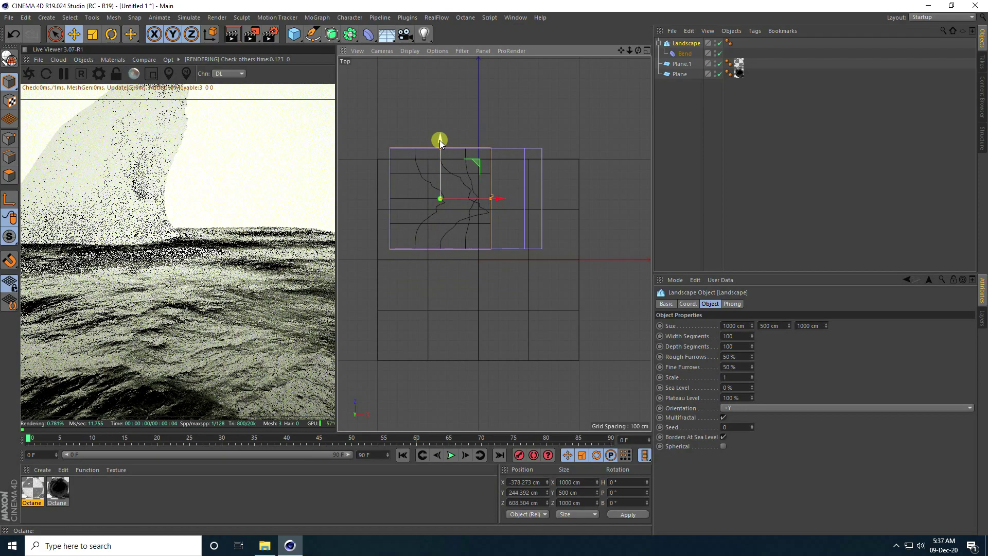
left_click_drag(471, 196, 469, 197)
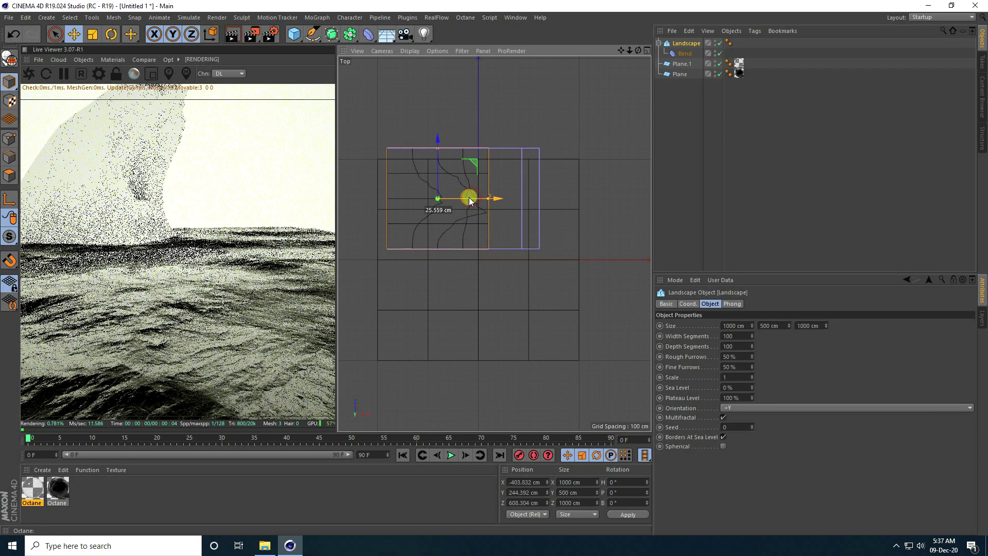
Duplicate the bent landscape and move the copy along the X axis to about 506 cm.
key("ctrl+c")
key("ctrl+v")
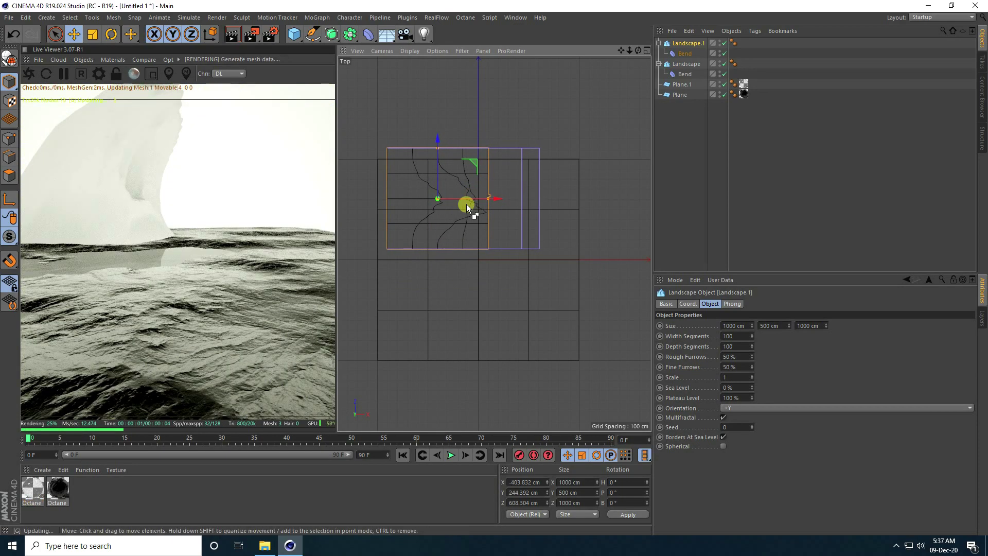
left_click_drag(501, 202, 592, 187)
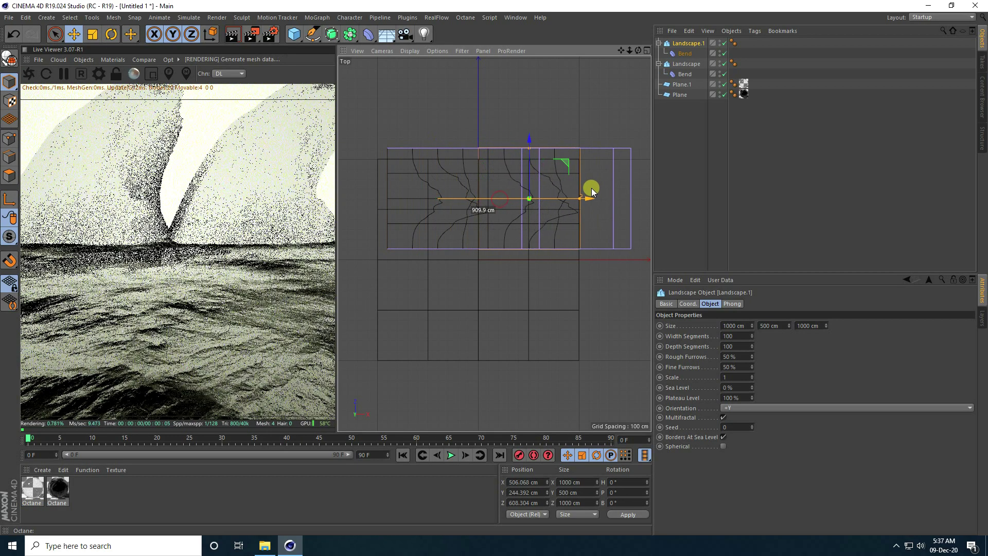
Set the bend strength of the duplicated landscape to -100°.
left_click(109, 36)
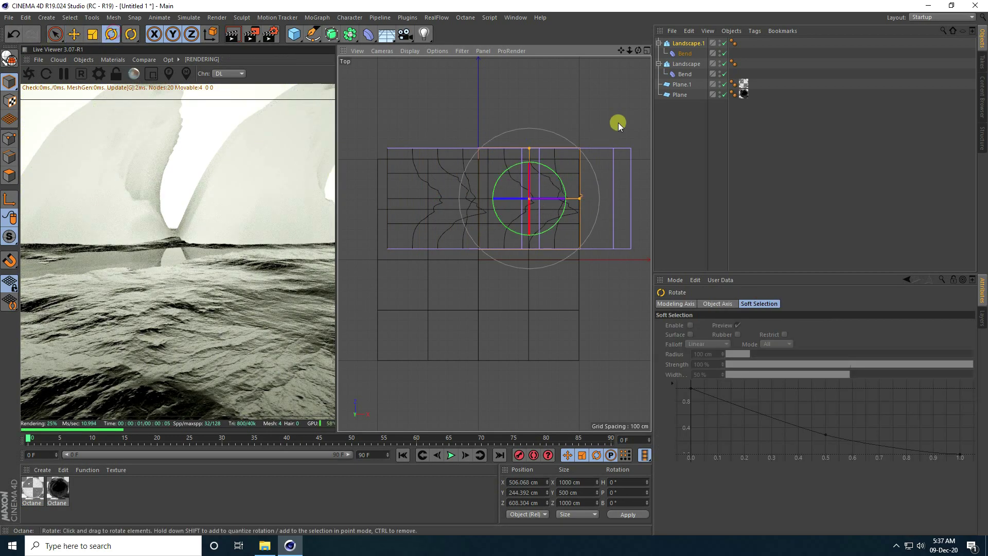
left_click(686, 54)
left_click(741, 346)
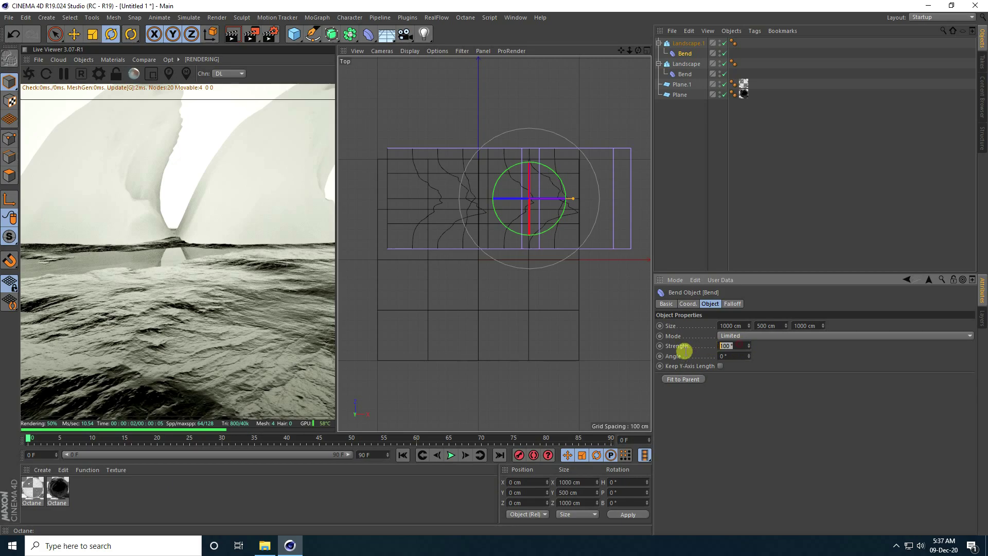
type("-")
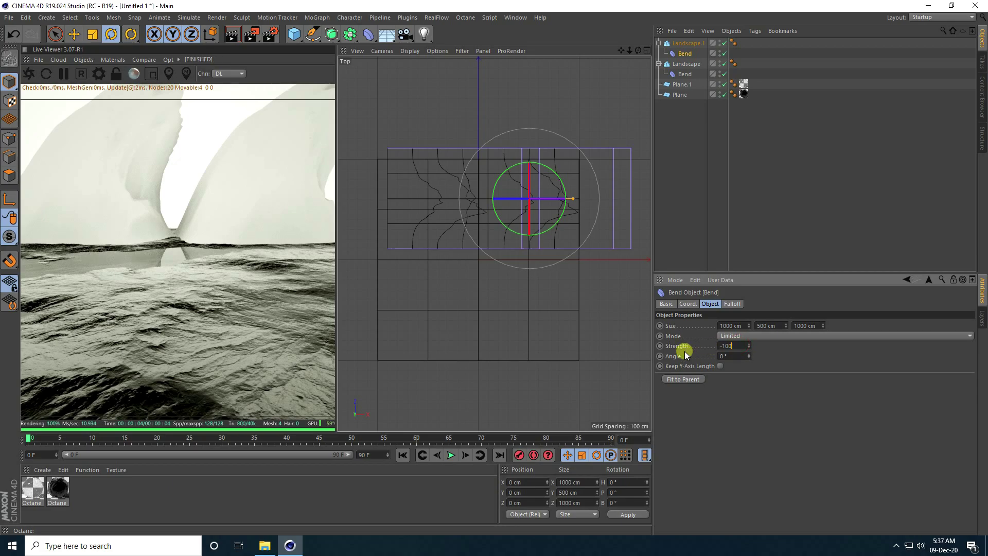
type("100")
key("Return")
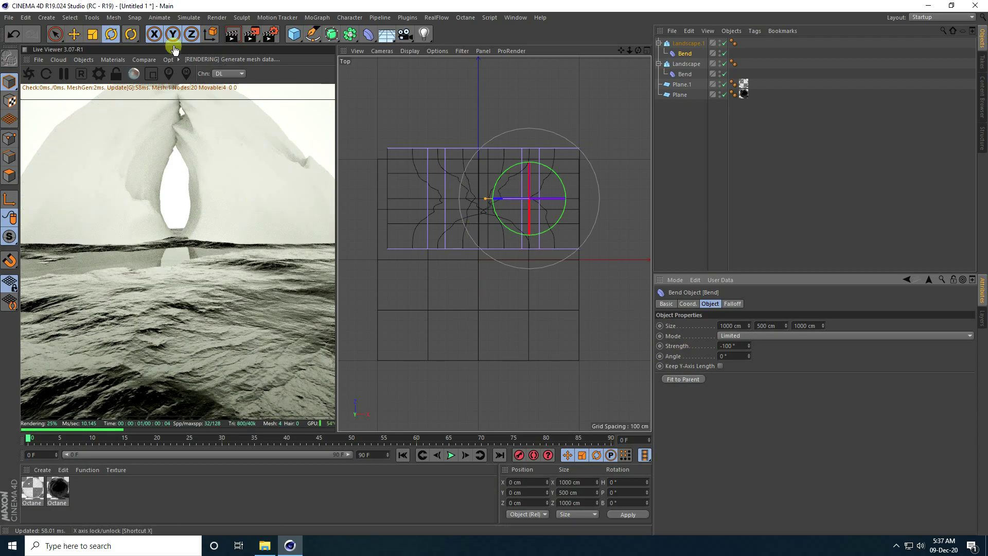
Move the duplicated landscape along Z to about 476 cm and the original landscape along X to about -496 cm.
left_click(79, 38)
left_click_drag(530, 138, 532, 154)
key("ctrl+z")
left_click(682, 44)
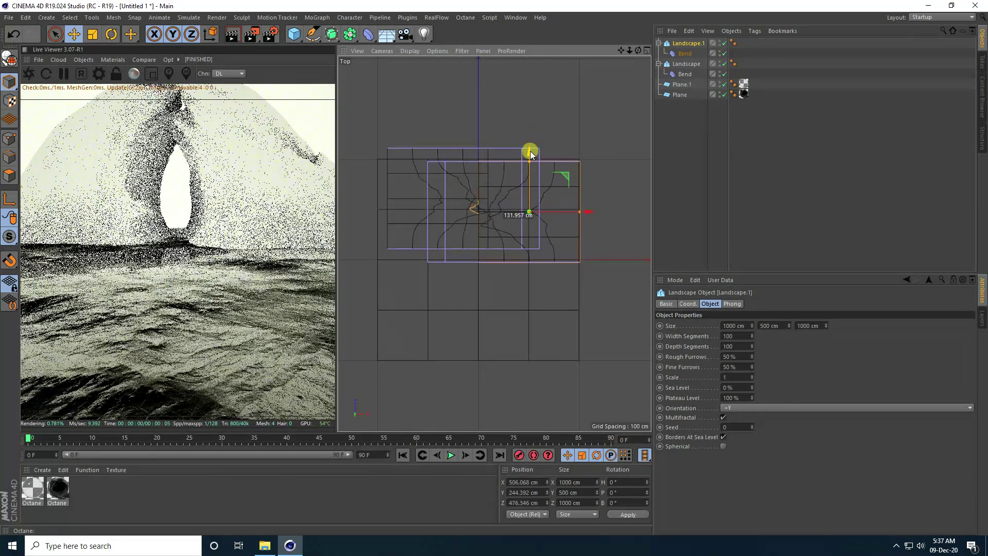
left_click(682, 64)
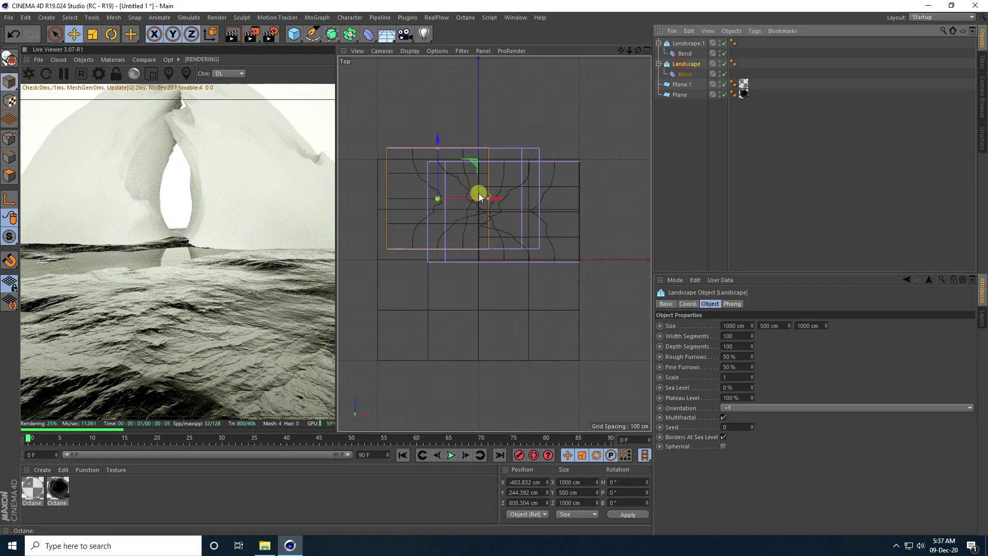
left_click_drag(501, 199, 491, 199)
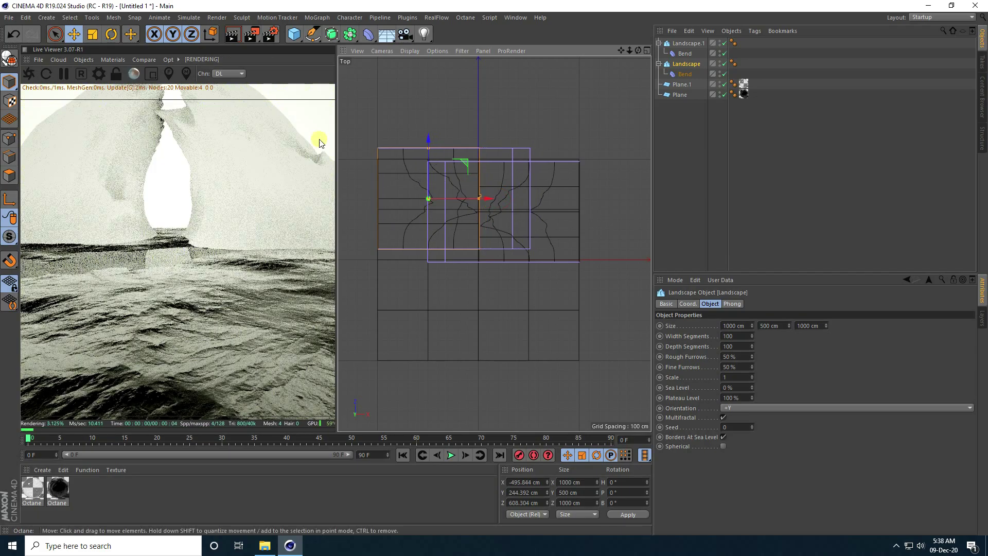
Rotate the original landscape's heading to about -19° and the duplicated landscape's heading to about 21.5°.
left_click(111, 34)
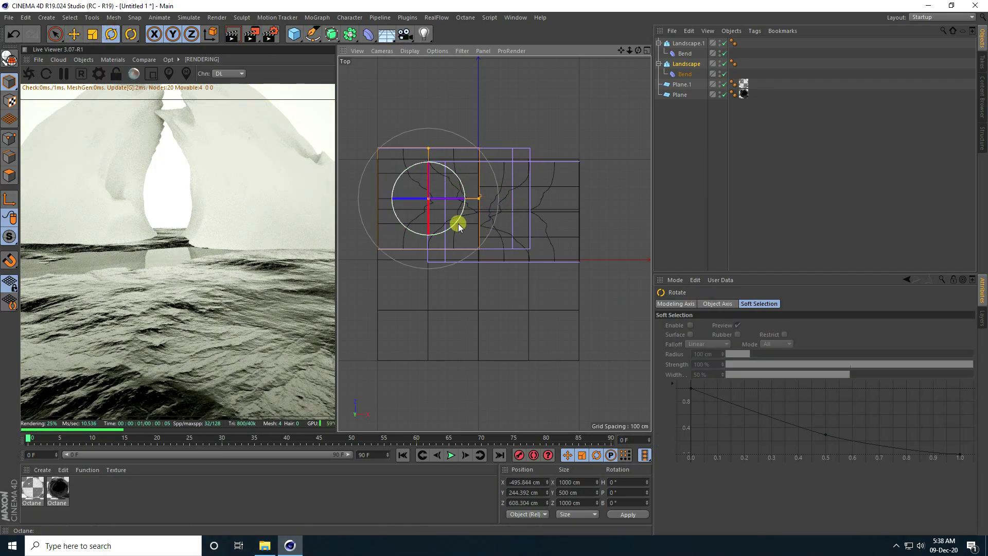
left_click_drag(458, 223, 449, 230)
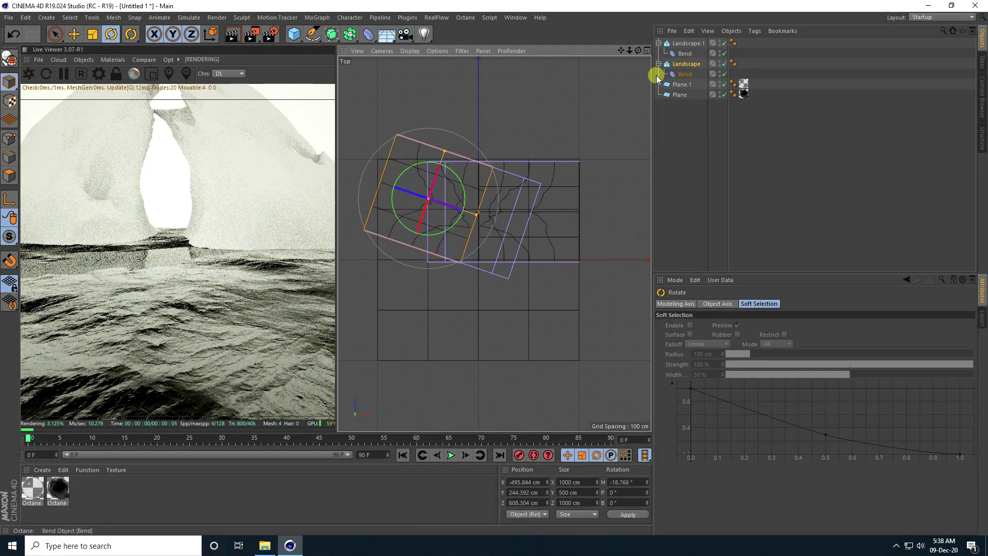
left_click(684, 44)
left_click_drag(562, 199, 585, 164)
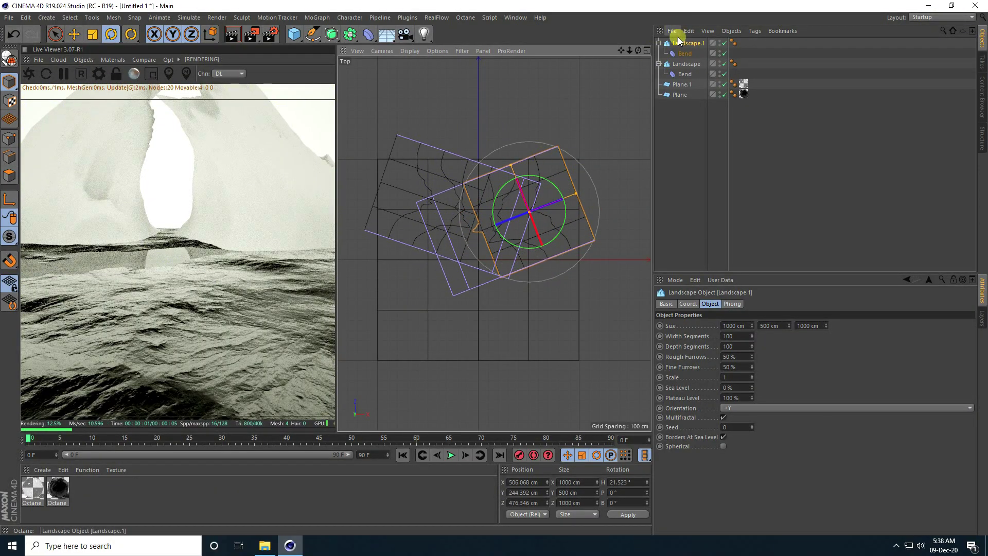
Spread the mountains apart, moving the duplicate to about X 586, Z 342 cm and the original to about X -603, Z 644 cm.
key("e")
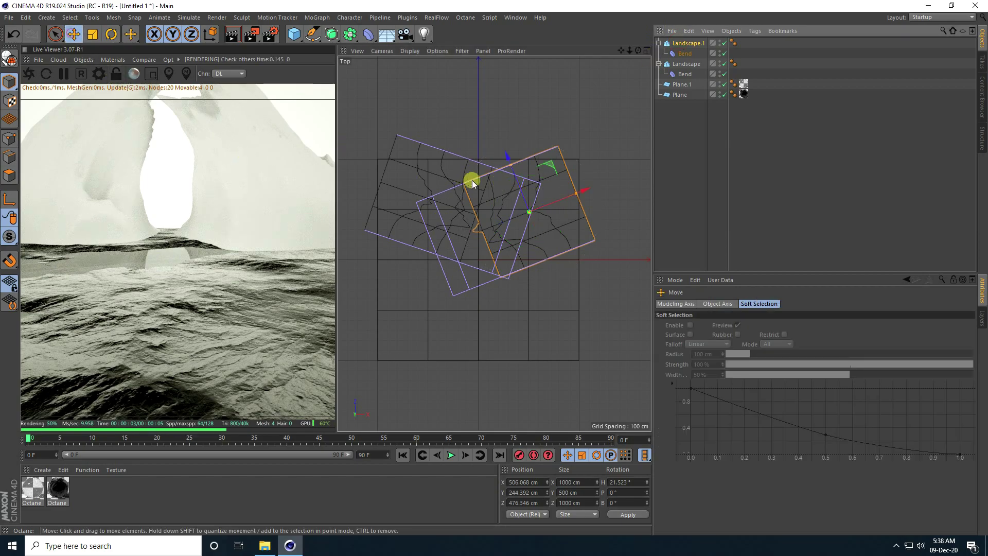
mouse_move(586, 190)
left_mouse_down()
mouse_move(604, 183)
mouse_move(548, 181)
mouse_move(514, 150)
mouse_move(603, 199)
mouse_move(595, 203)
left_mouse_up()
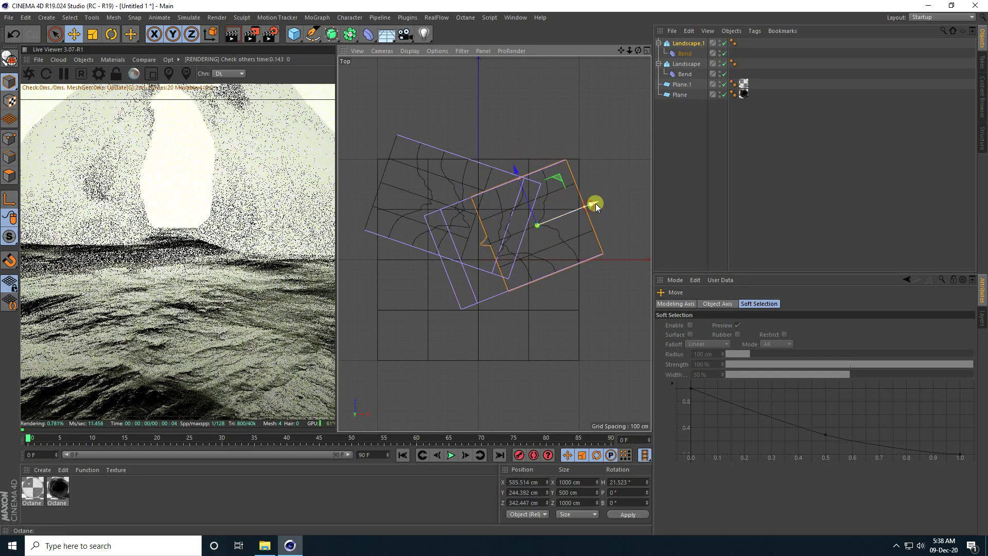
left_click(680, 63)
left_click_drag(486, 219, 481, 217)
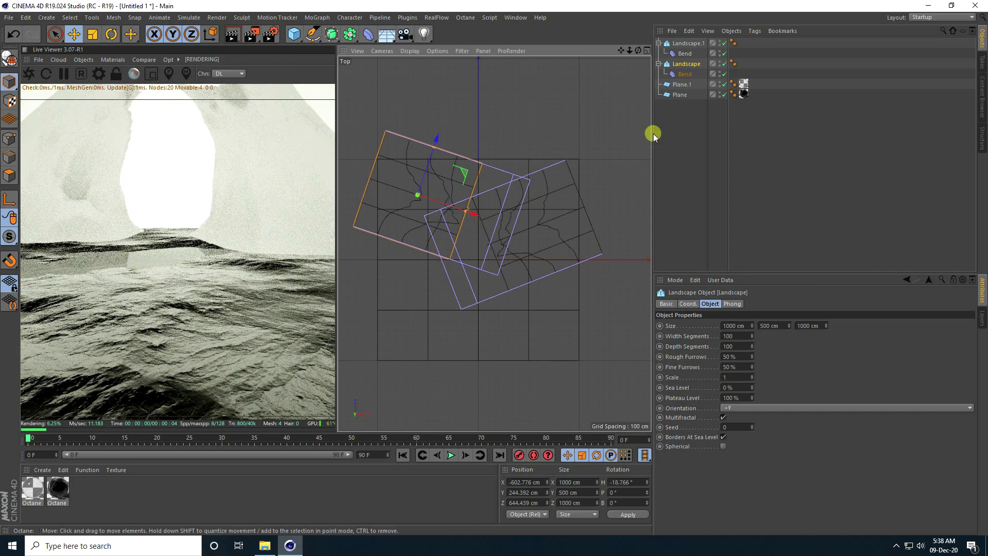
Duplicate the original bent landscape together with its Bend deformer.
left_click(685, 43)
left_click(659, 44)
left_click(683, 53)
key("ctrl+c")
key("ctrl+v")
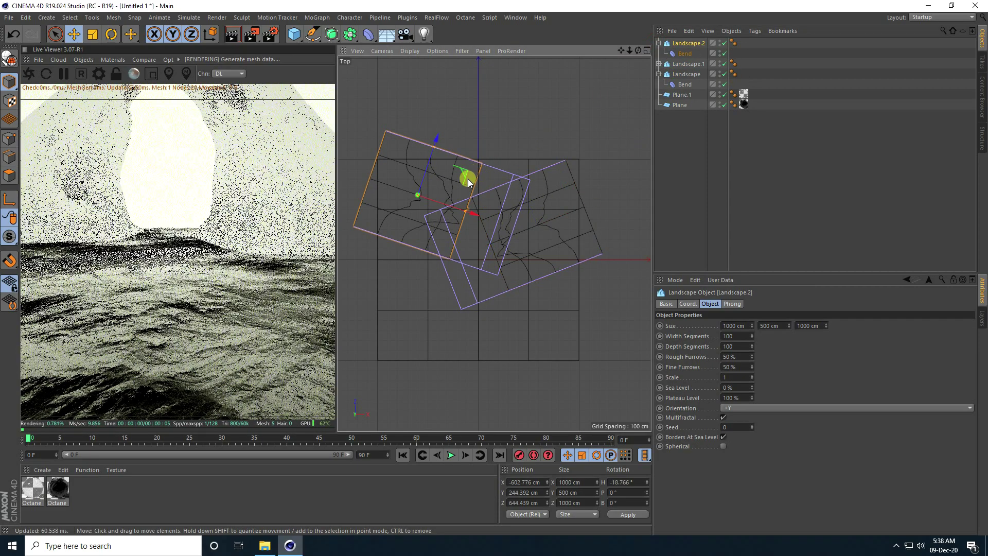
Place the new landscape copy behind the other two at about X -18 cm, Z 1253 cm, with its heading turned to about -89.5°.
left_click_drag(439, 141, 484, 78)
left_click_drag(497, 143, 437, 177)
left_click(111, 34)
left_click(74, 34)
mouse_move(530, 132)
left_mouse_down()
mouse_move(548, 131)
mouse_move(537, 135)
left_mouse_up()
Raise the rear landscape to about Y 262 cm using the front view, and return to the perspective view.
middle_click(536, 135)
middle_click(554, 291)
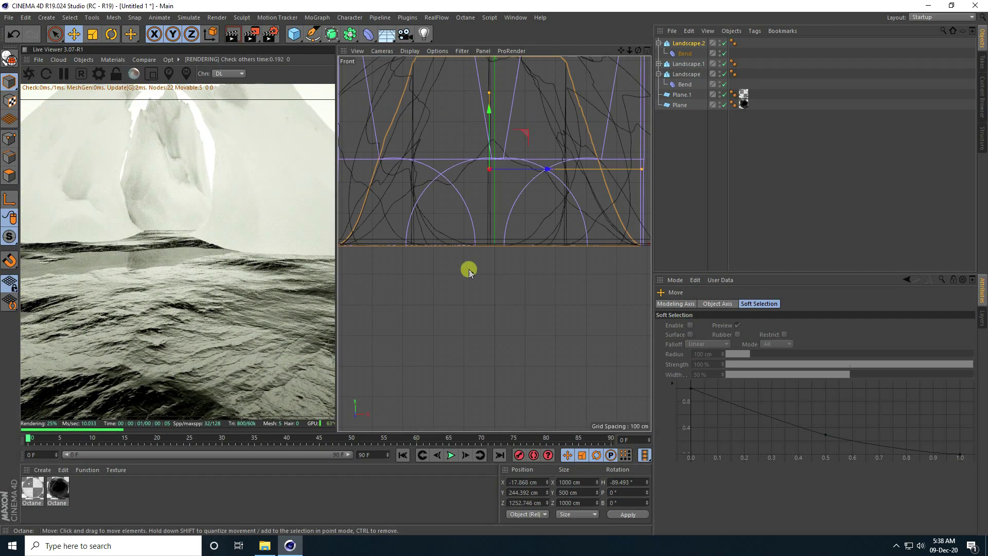
scroll(505, 285, "down", 5)
left_click_drag(470, 159, 472, 154)
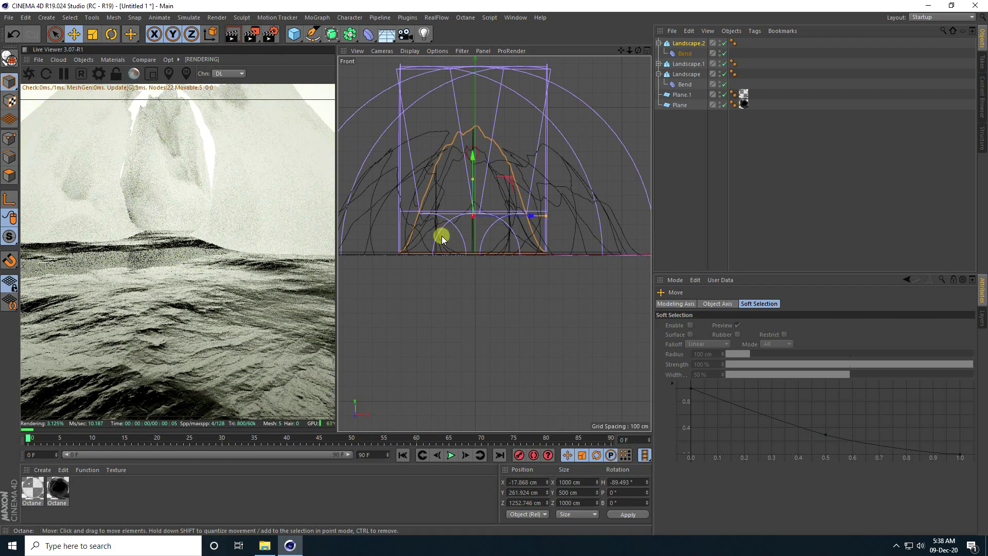
middle_click(449, 209)
middle_click(433, 176)
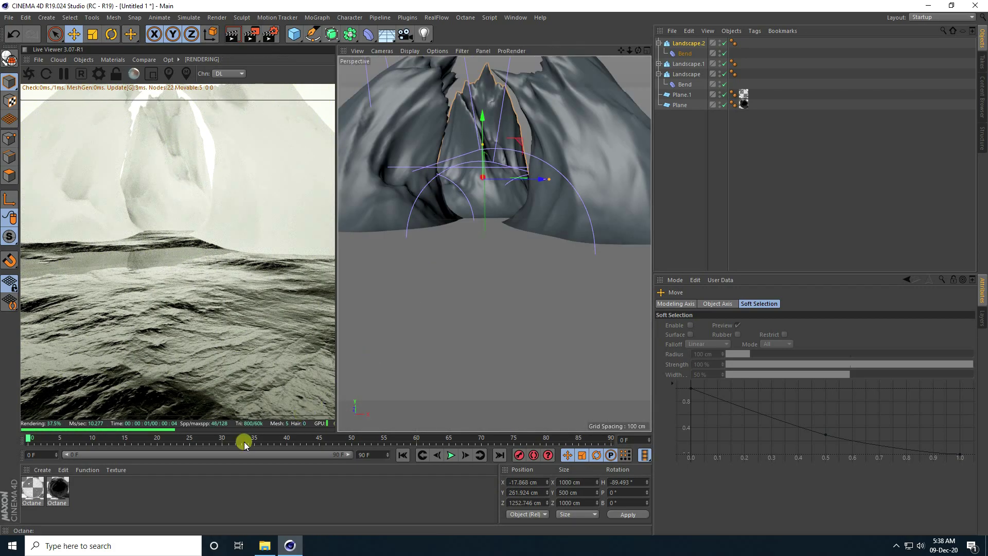
Apply the terrain's dark Octane material to all three landscapes.
left_click_drag(58, 491, 684, 73)
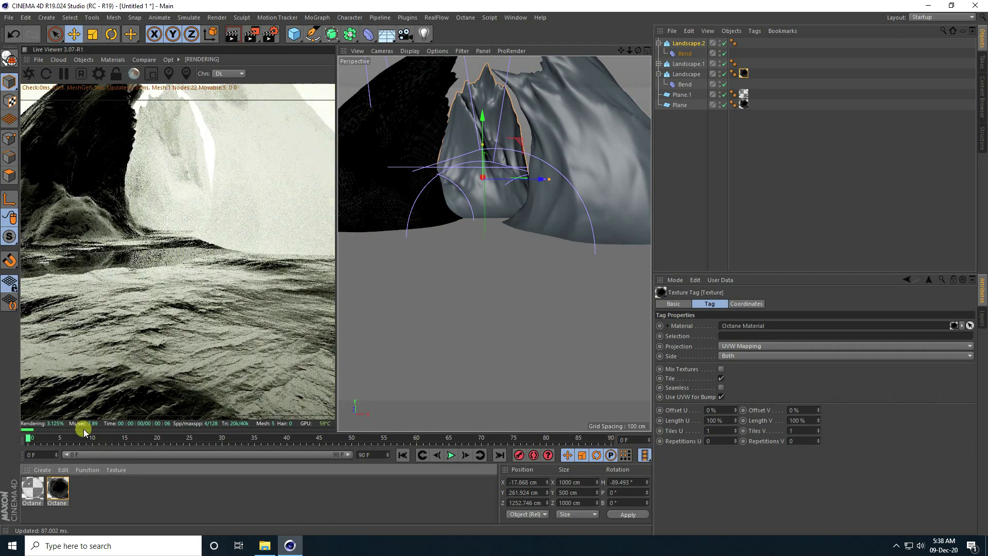
left_click_drag(66, 483, 685, 64)
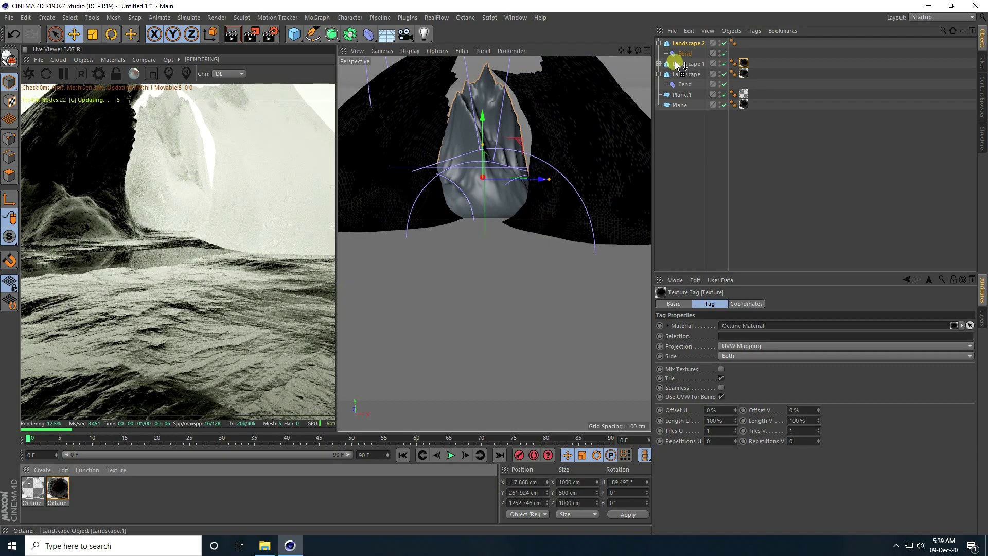
left_click_drag(54, 488, 679, 106)
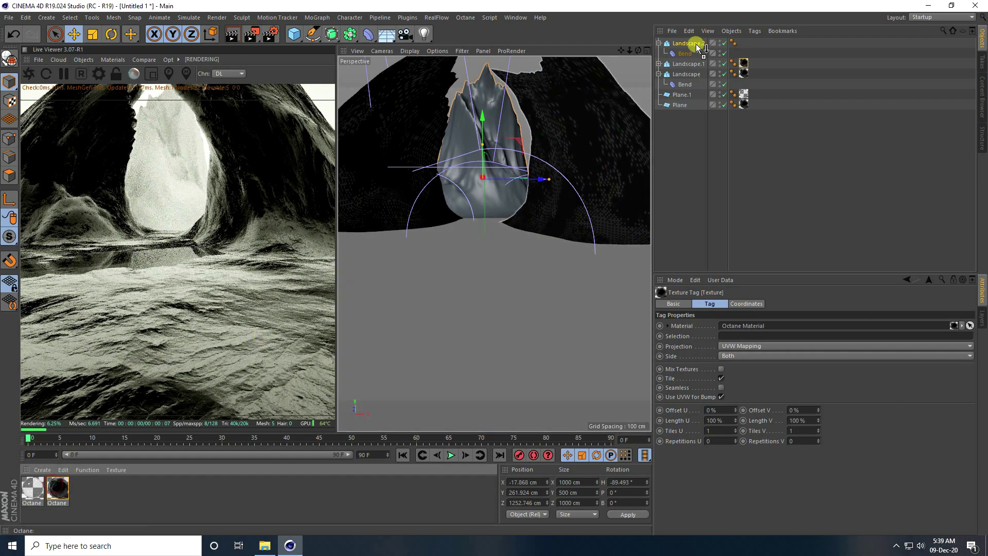
left_click_drag(700, 47, 698, 45)
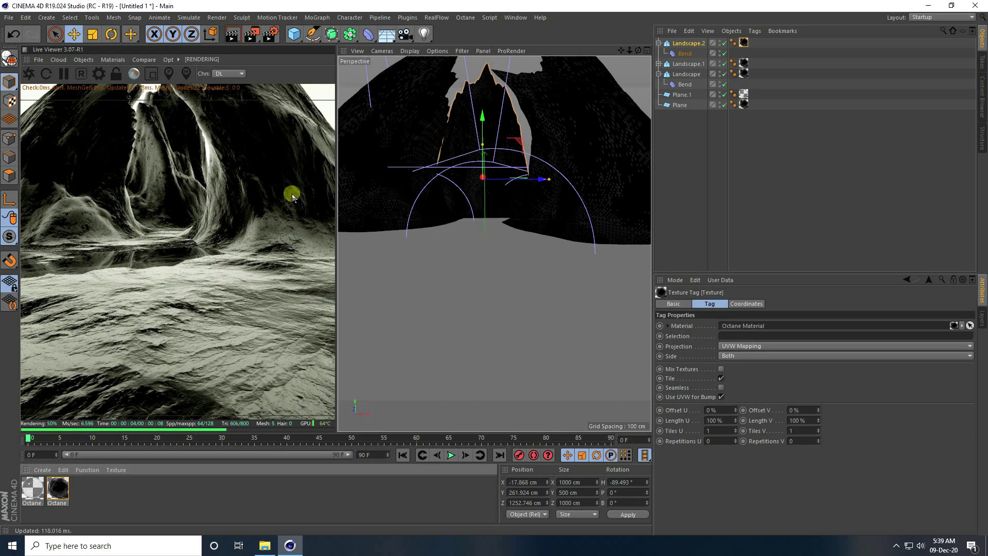
left_click(85, 61)
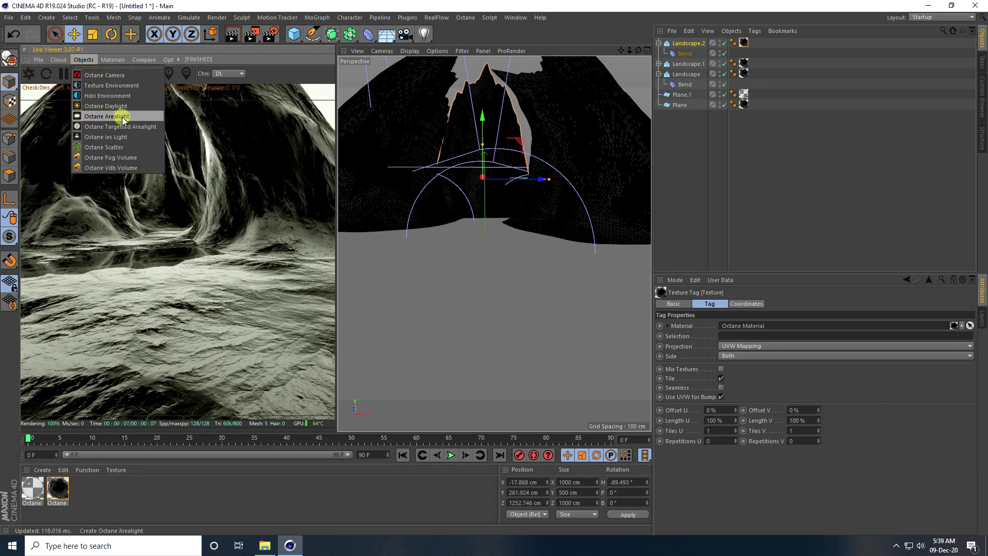
left_click(348, 91)
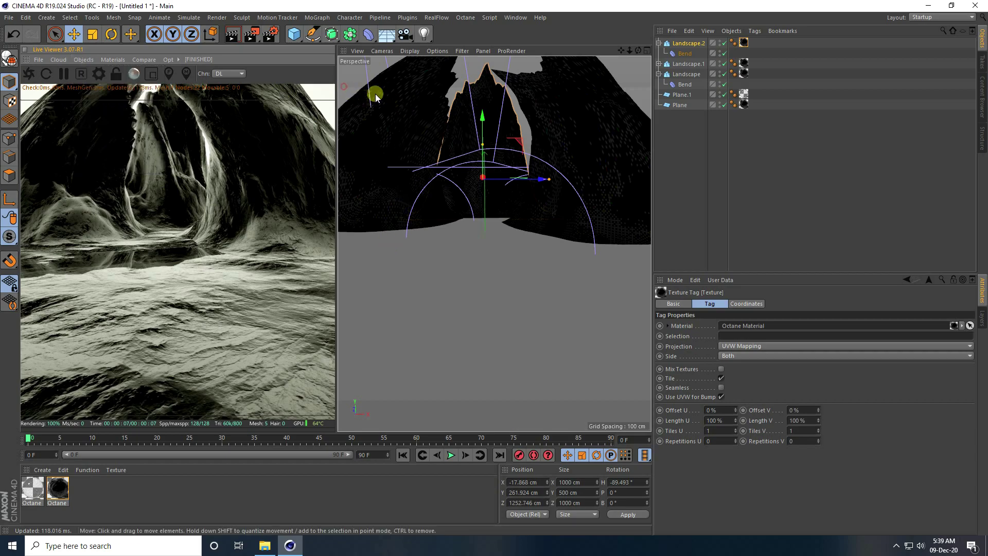
Add a torus primitive and set its orientation to +Z.
left_click(296, 37)
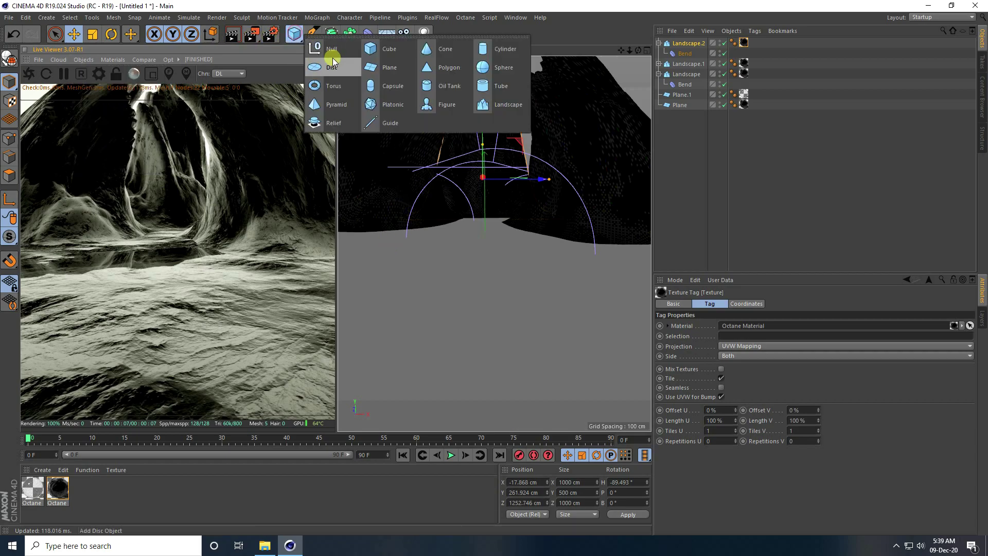
left_click(328, 91)
left_click(721, 368)
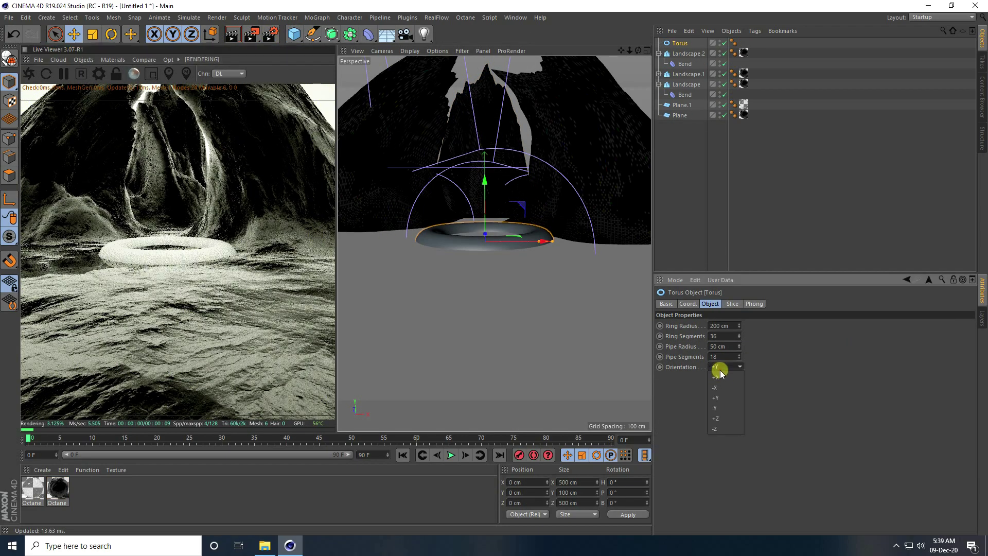
left_click(720, 419)
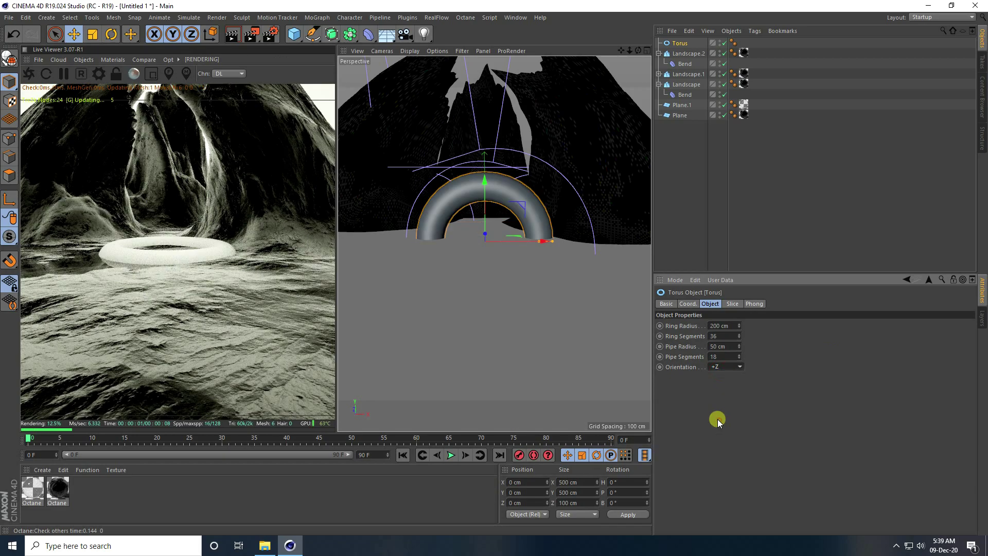
Set the torus to a 500 cm ring radius, 52 ring segments, 100 cm pipe radius and 39 pipe segments.
double_click(728, 326)
type("500")
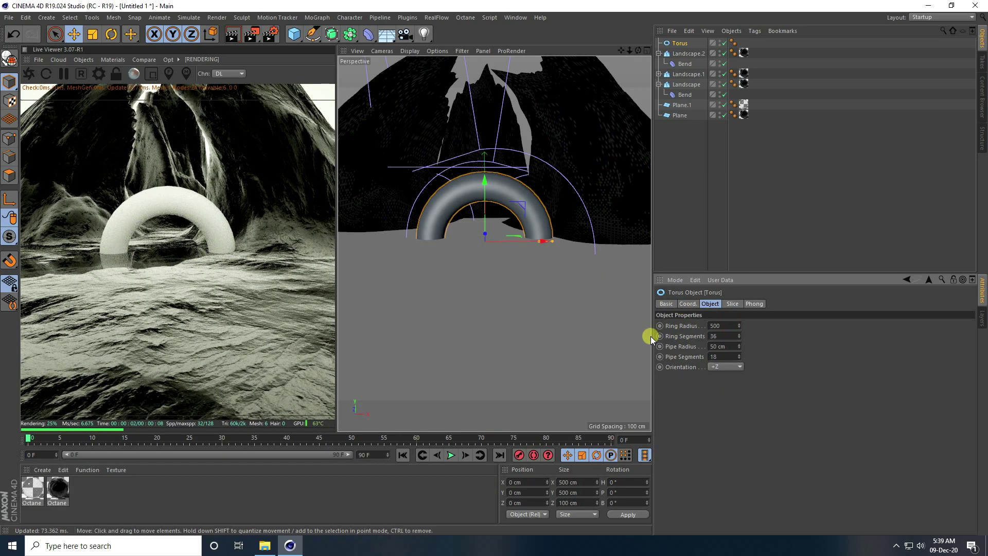
key("Return")
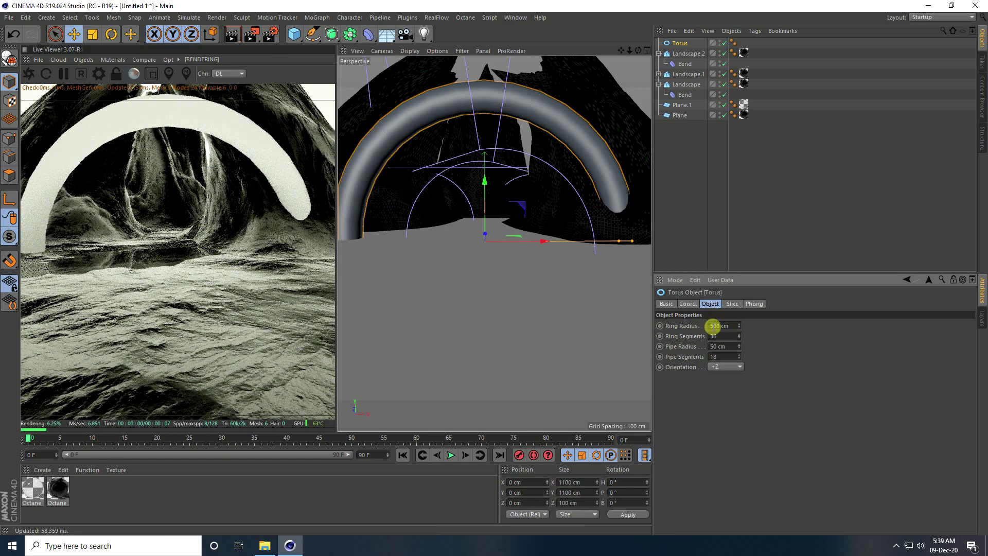
left_click_drag(737, 333, 740, 345)
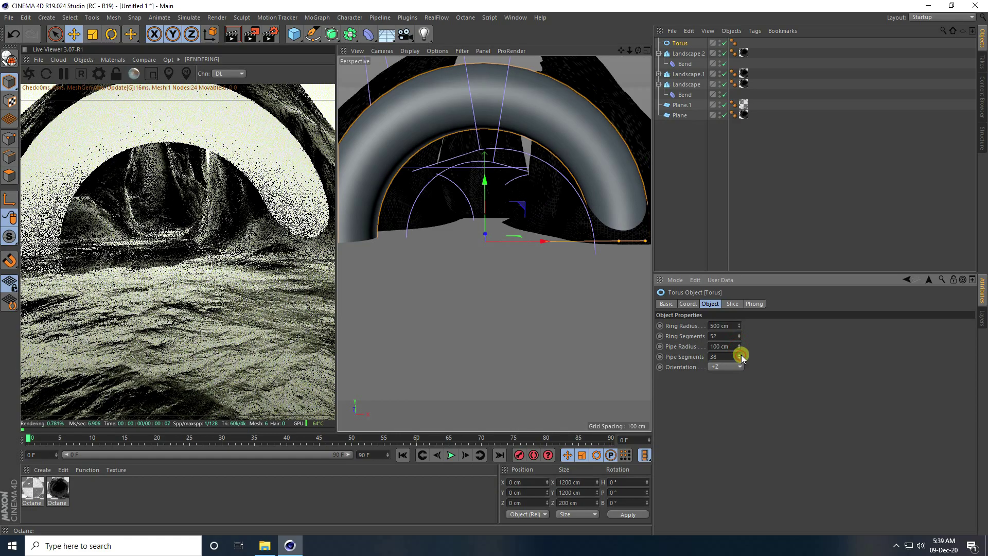
Move the torus between the mountains to about X 154 cm, Y 309 cm and Z 512 cm using the top and front views.
middle_click(420, 180)
middle_click(547, 124)
left_click_drag(481, 197, 493, 153)
middle_click(478, 203)
middle_click(545, 286)
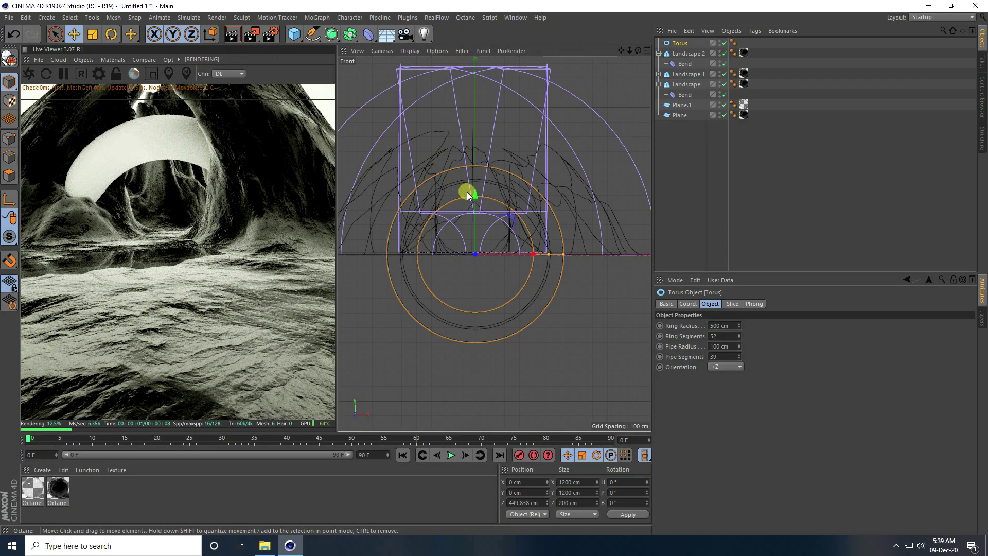
left_click_drag(477, 196, 483, 153)
left_click_drag(534, 208, 551, 203)
middle_click(496, 146)
middle_click(498, 139)
left_click_drag(496, 153, 496, 148)
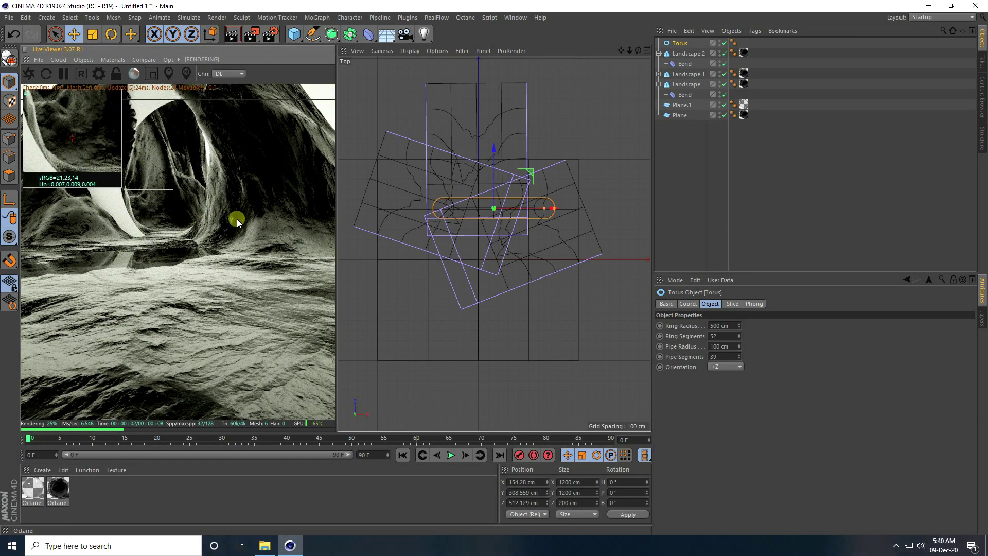
Add an Octane camera from the perspective view and look through it.
middle_click(453, 206)
middle_click(416, 150)
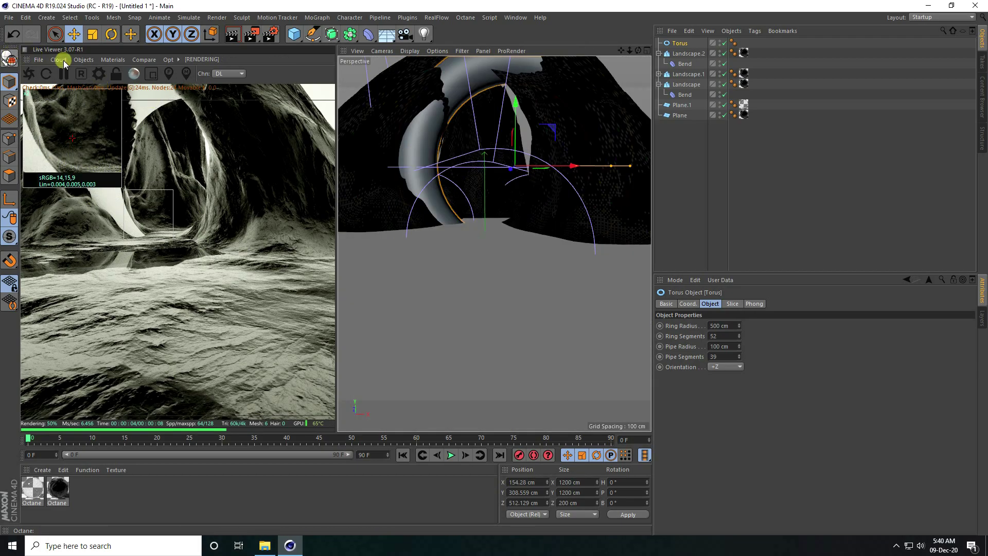
left_click(83, 60)
left_click(99, 76)
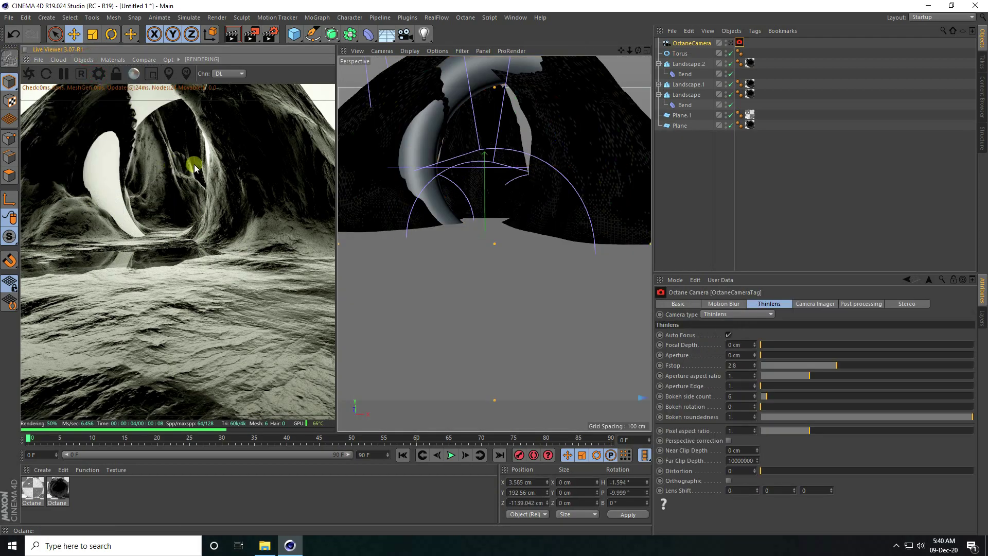
left_click(692, 43)
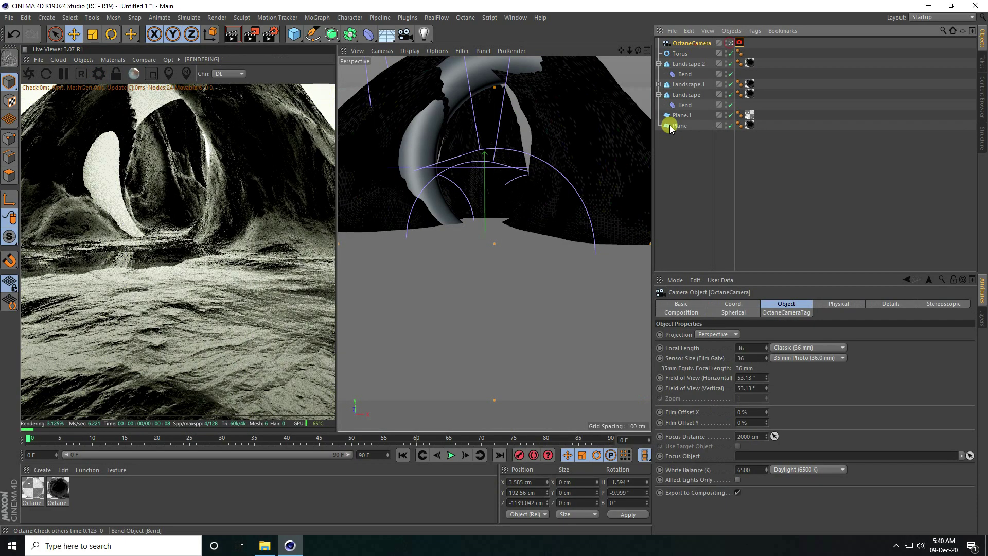
Set the camera's heading and pitch rotation to 0° and its X position to 0 cm.
left_click(627, 482)
type("0")
key("Return")
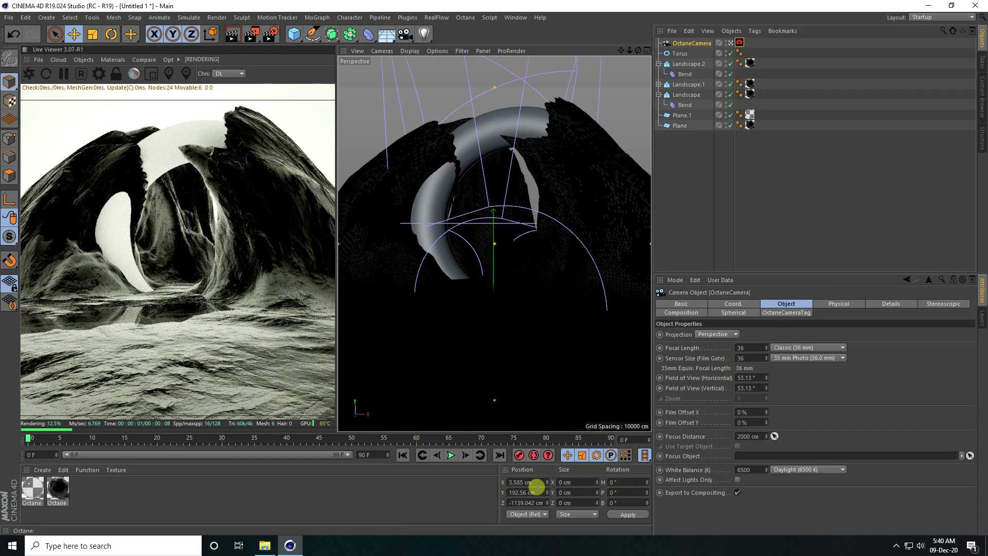
type("0")
key("Return")
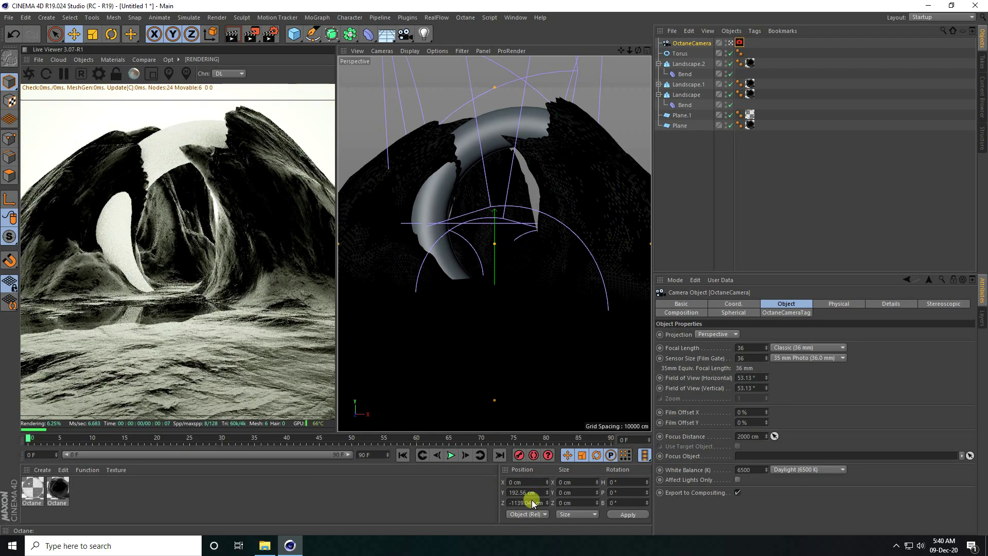
Set the camera's Y position to 180 cm, after trying 200 cm.
left_click_drag(537, 495, 426, 485)
type("200")
key("Return")
left_click_drag(540, 493, 516, 491)
key("BackSpace")
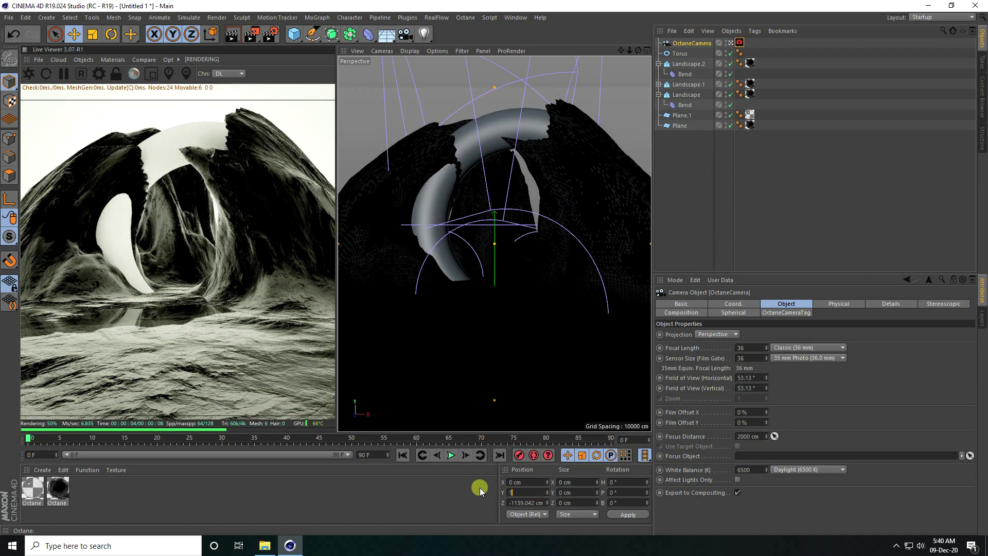
key("Return")
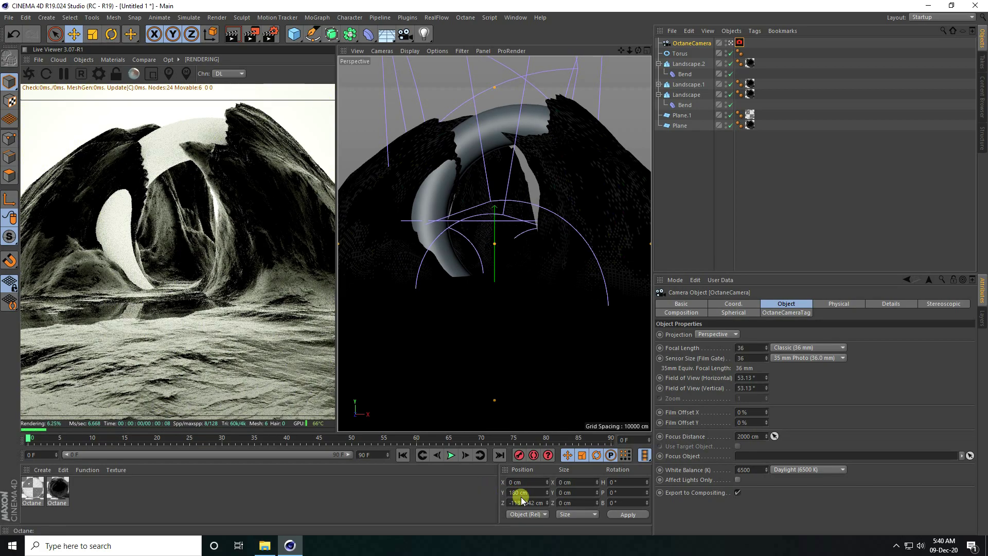
Set the camera's Z position to -1000 cm.
double_click(525, 503)
type("-")
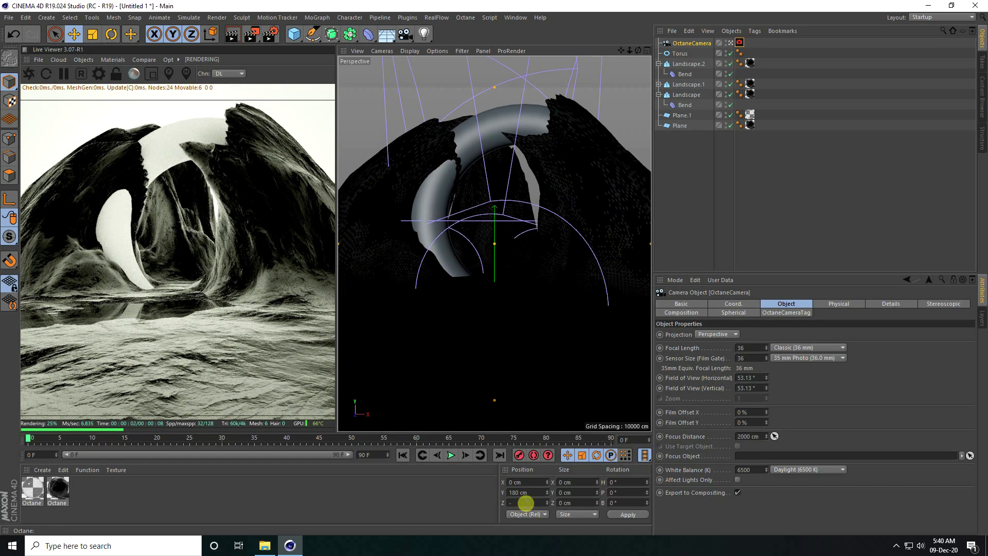
type("1000")
key("Return")
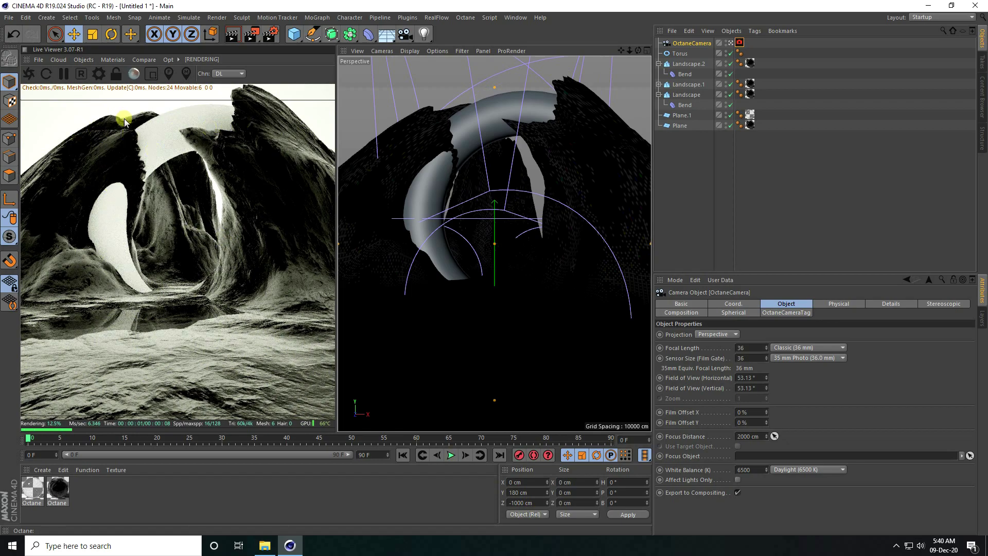
Save the project under the file name final in the new occttae tuto folder.
left_click(9, 18)
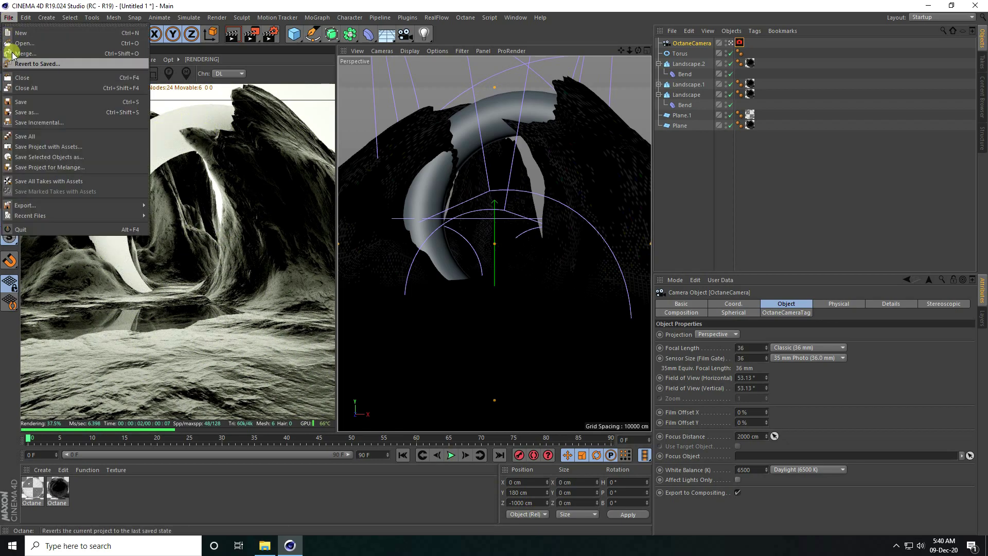
left_click(49, 99)
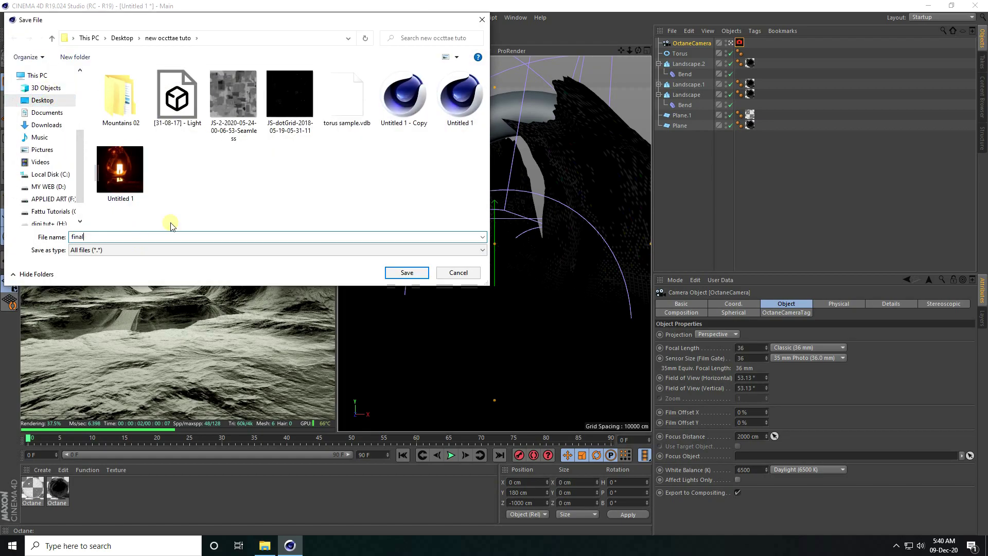
left_click(408, 273)
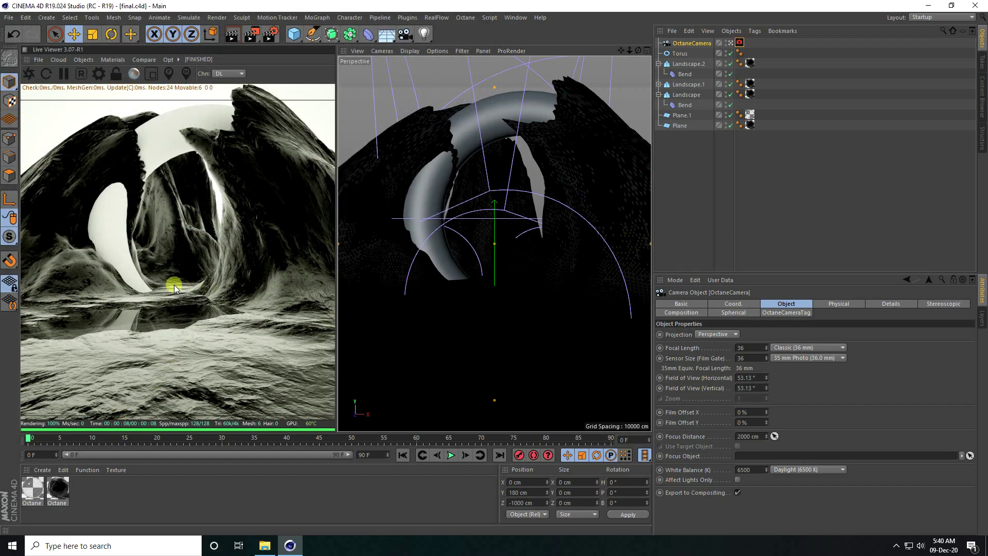
Create a new Octane material and open it in the Octane Node Editor.
left_click(42, 469)
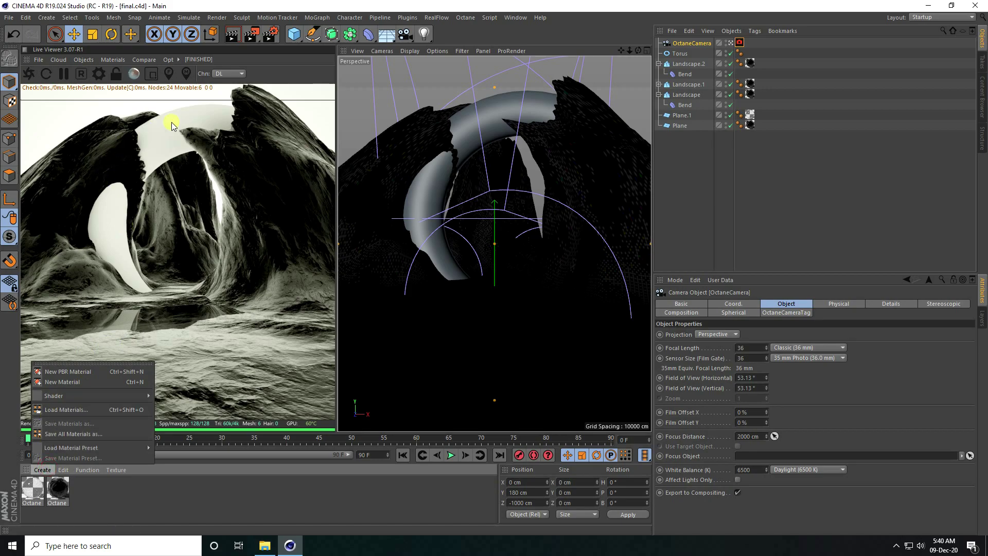
mouse_move(62, 397)
mouse_move(194, 375)
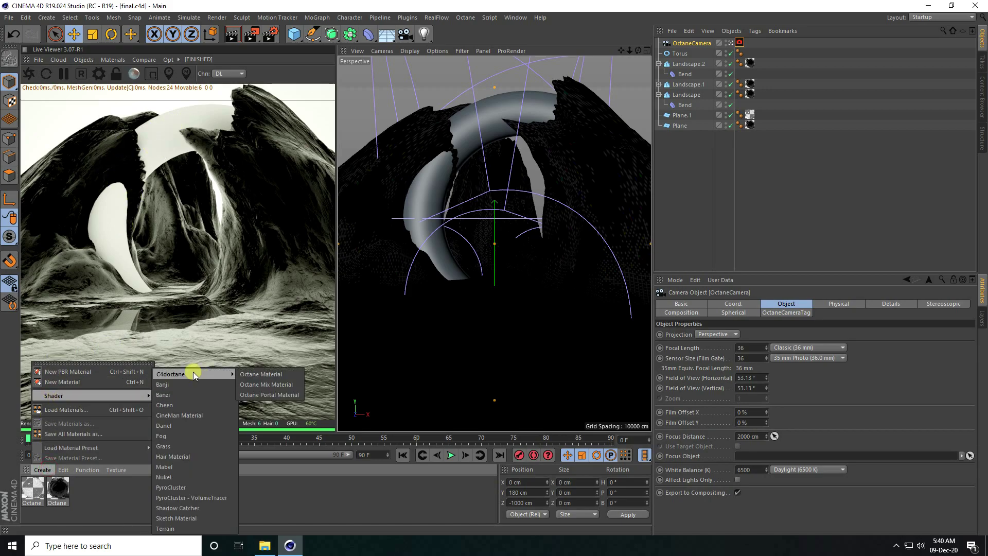
left_click(260, 375)
double_click(33, 492)
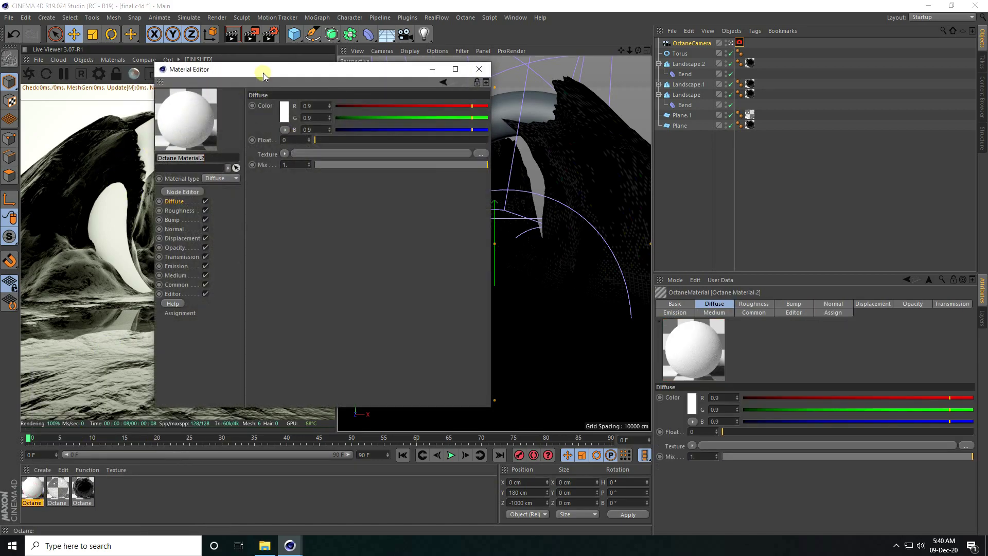
left_click_drag(263, 74, 535, 56)
left_click(454, 175)
left_click_drag(120, 106, 301, 140)
Bring the JS-2 seamless and JS-dotGrid images from the new occttae tuto folder in File Explorer into the node editor as image textures.
left_click(277, 546)
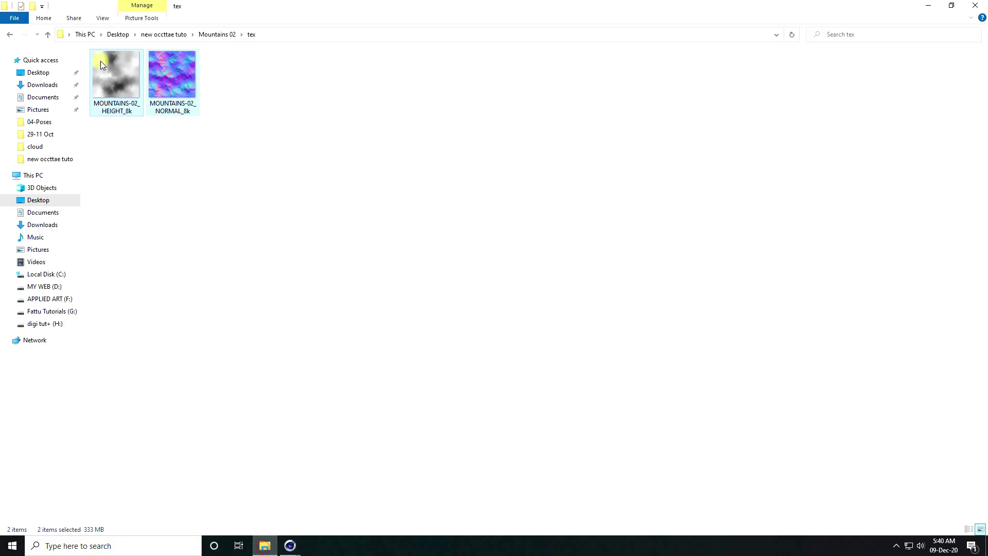
left_click(10, 35)
left_click(8, 35)
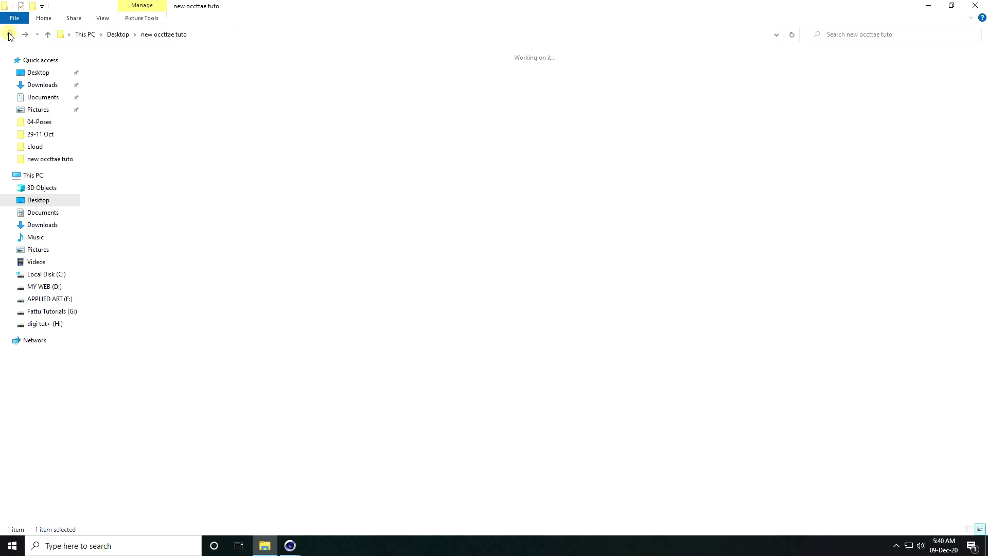
left_click_drag(270, 149, 192, 296)
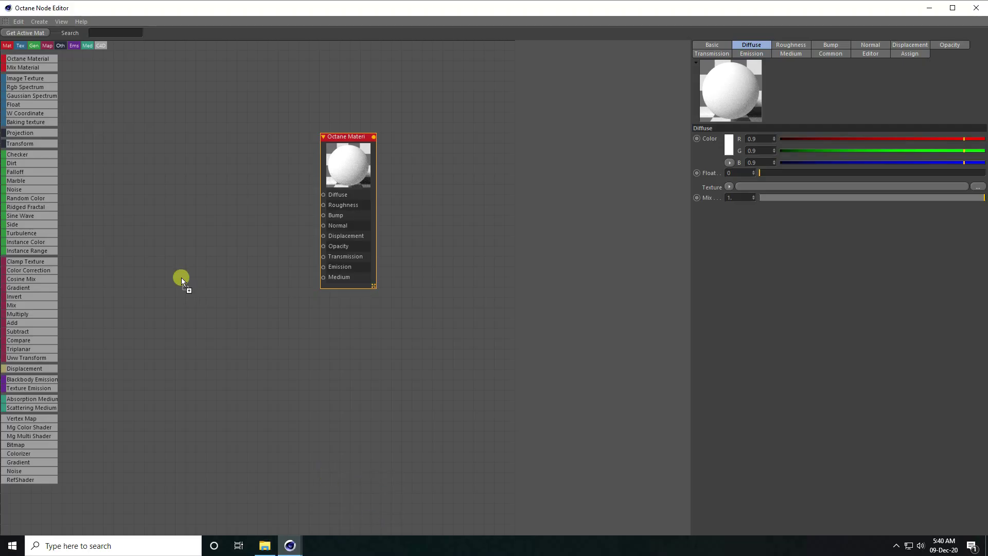
left_click_drag(180, 128, 282, 104)
scroll(203, 219, "up", 2)
left_click_drag(214, 114, 188, 228)
Connect the seamless texture through a Displacement node to the material's Displacement, with level of details 8192x8192 and amount 20 cm.
left_click_drag(15, 368, 260, 254)
left_click_drag(209, 232, 343, 241)
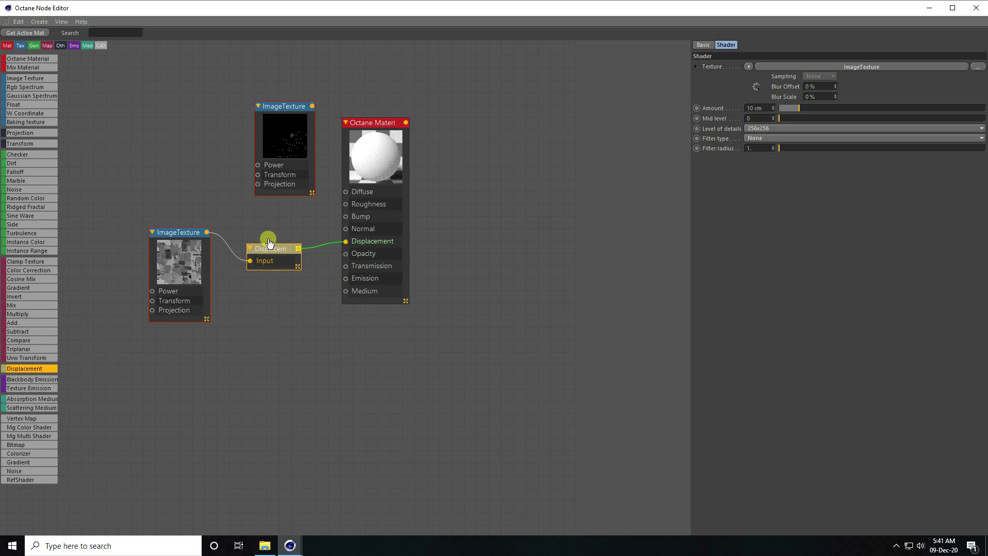
left_click(749, 128)
left_click(768, 192)
left_click(755, 108)
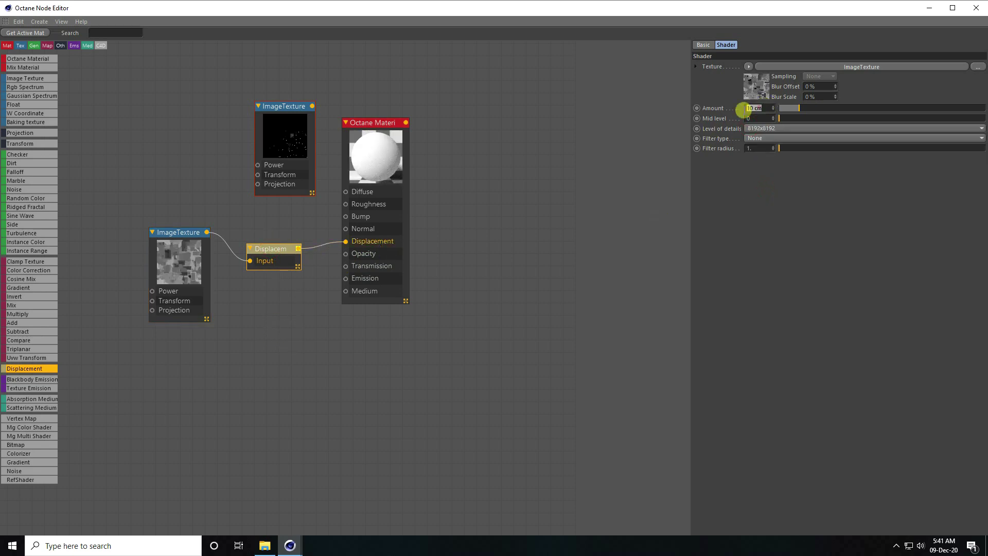
type("20")
key("Return")
Rearrange the nodes and connect the dot-grid texture through a Blackbody Emission node to the material's Emission.
left_click_drag(298, 113, 221, 350)
left_click_drag(178, 233, 184, 164)
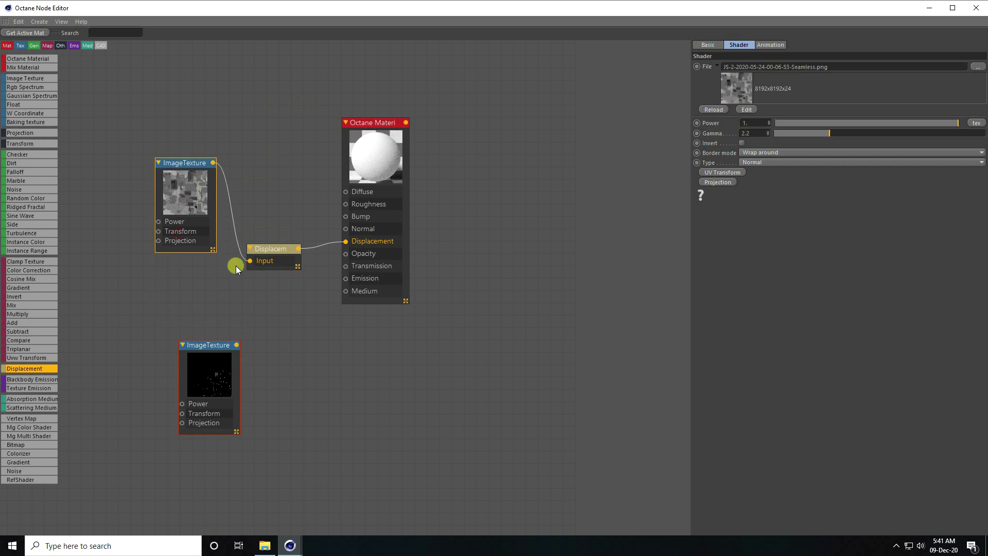
left_click_drag(266, 251, 267, 227)
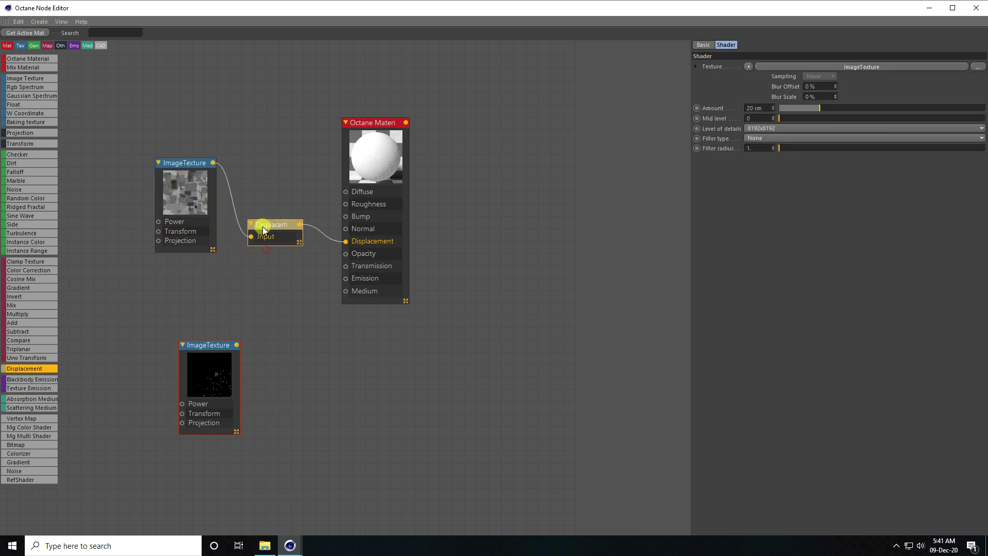
left_click(14, 384)
left_click(255, 292)
left_click_drag(210, 345, 345, 279)
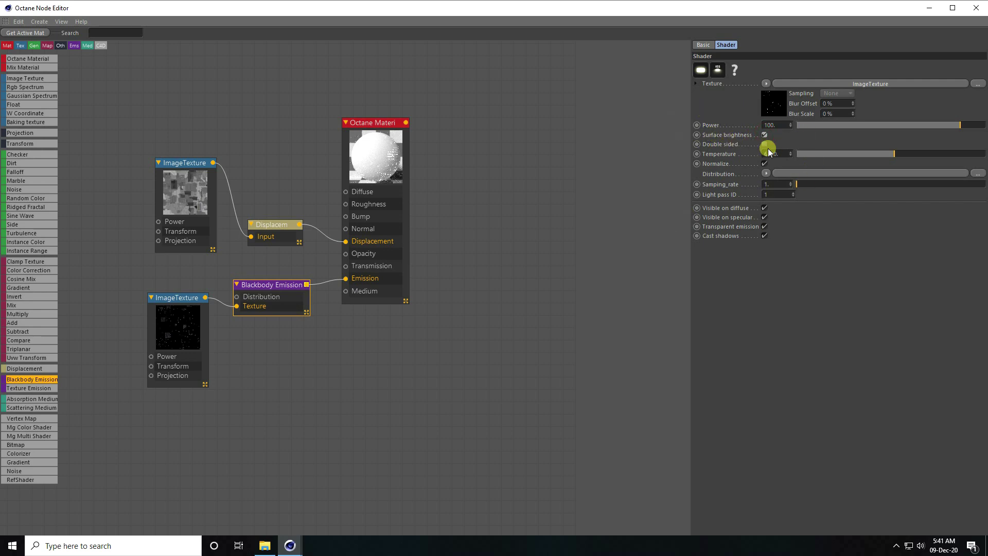
Set the Blackbody Emission temperature to 1200.
left_click(372, 153)
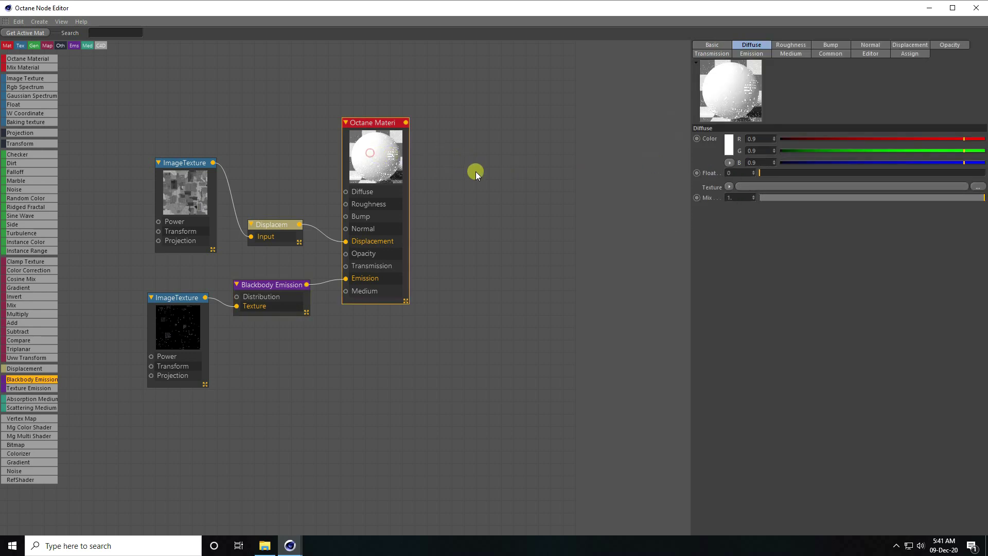
left_click(262, 296)
left_click(782, 154)
type("120")
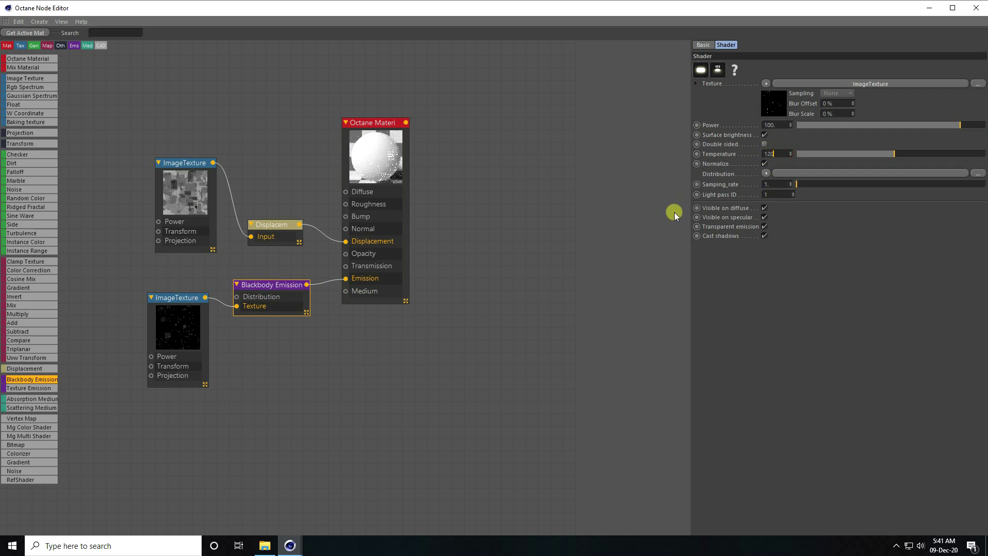
type("0")
key("Return")
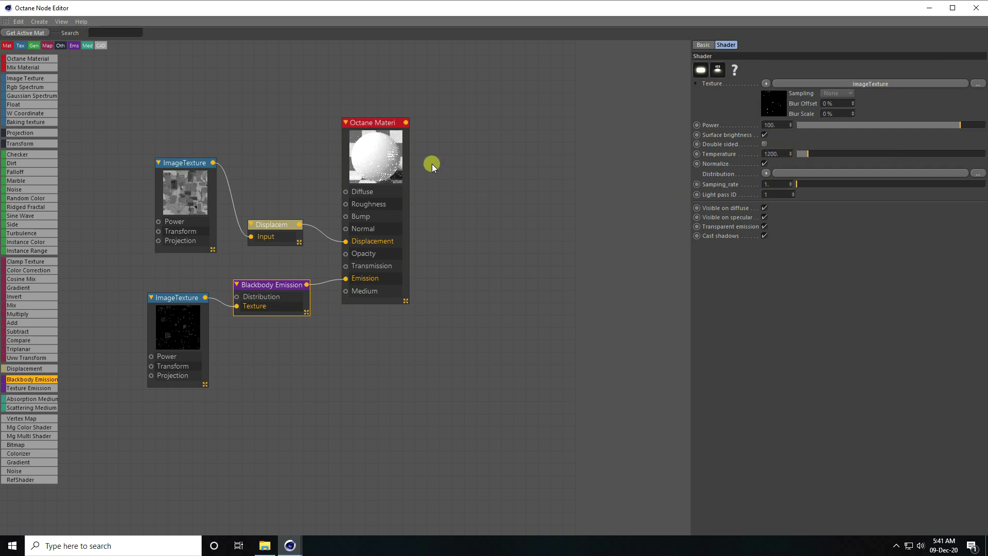
Darken the material's diffuse colour to near black with a brightness value of about 9%.
left_click(370, 162)
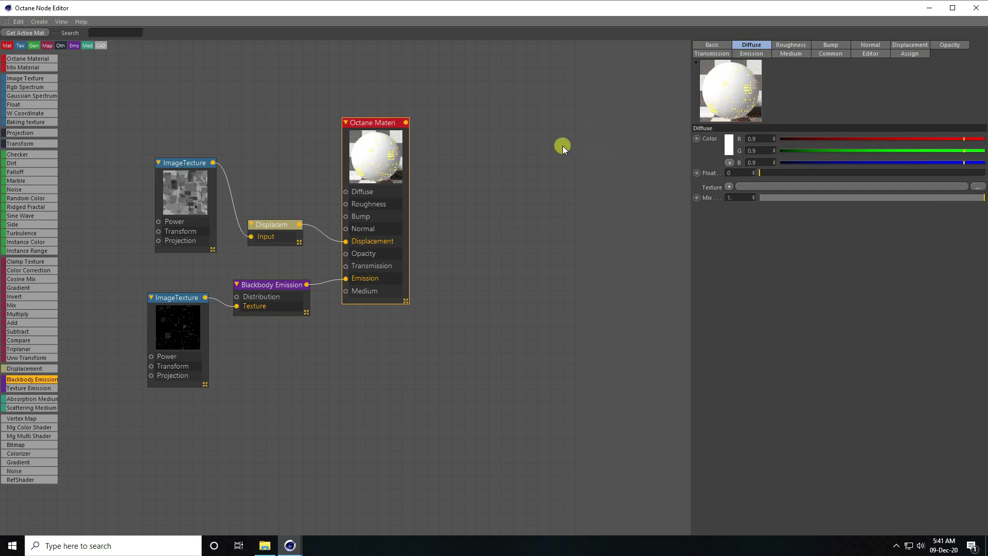
left_click(730, 152)
left_click_drag(708, 173, 681, 195)
left_click(706, 189)
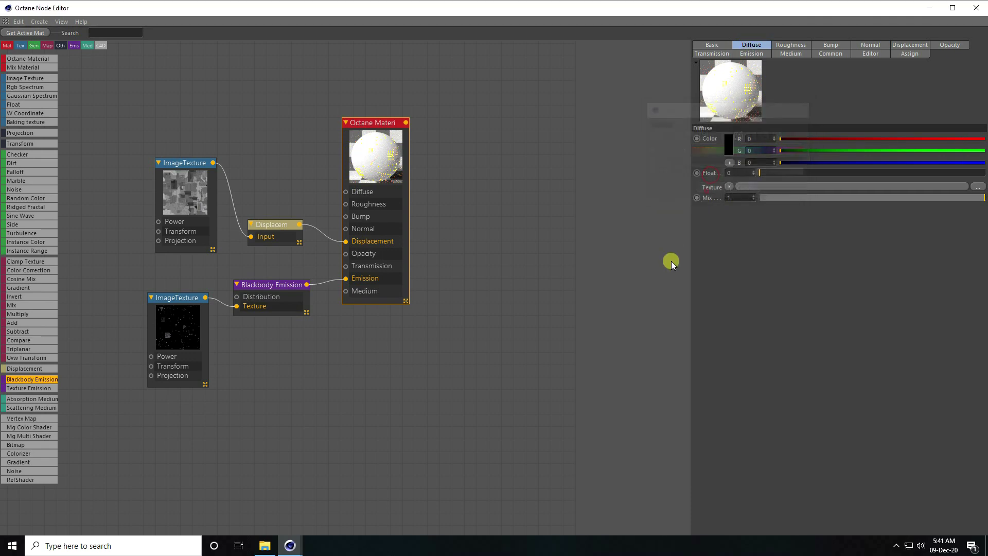
left_click(727, 142)
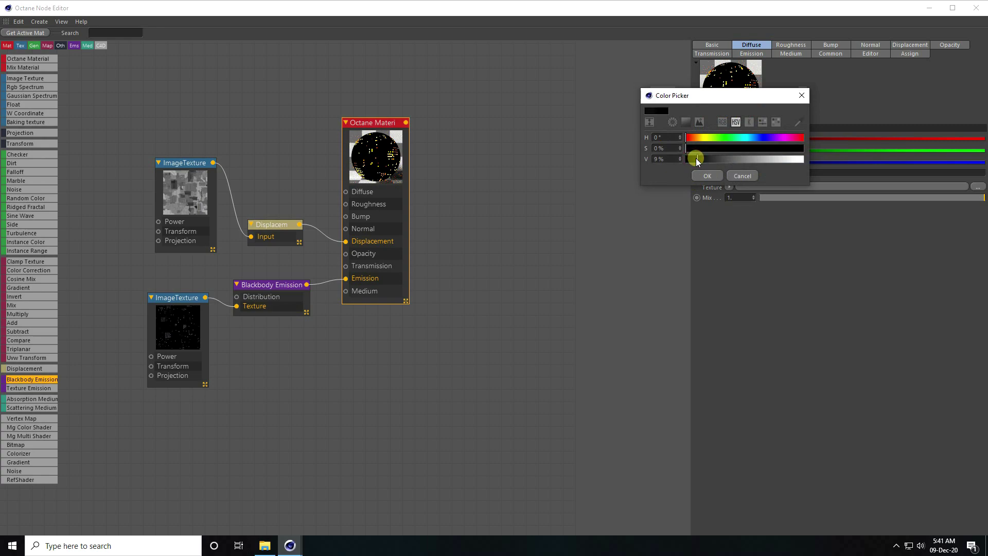
left_click(700, 178)
Close the node and material editors and apply the new material to the torus.
left_click(978, 7)
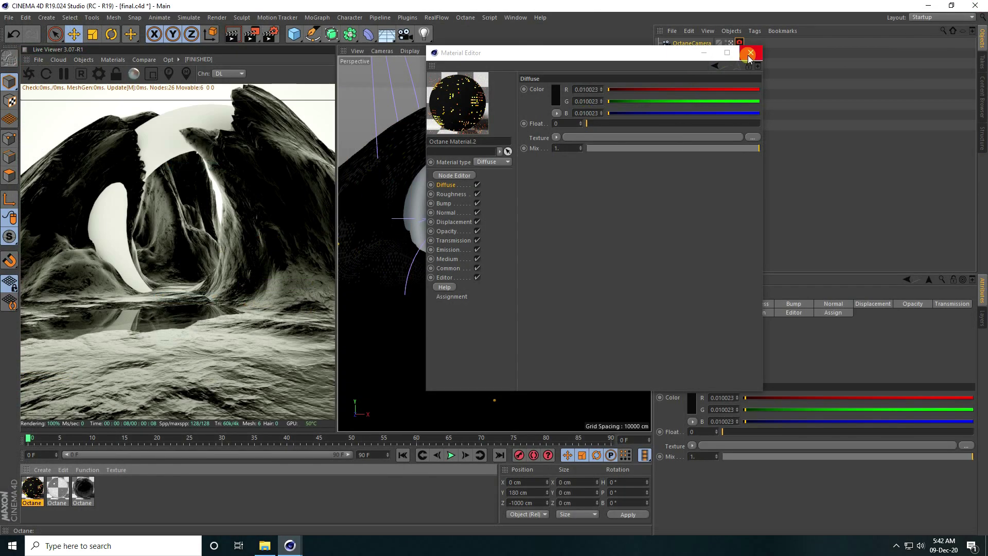
left_click(750, 52)
left_click_drag(129, 412, 680, 54)
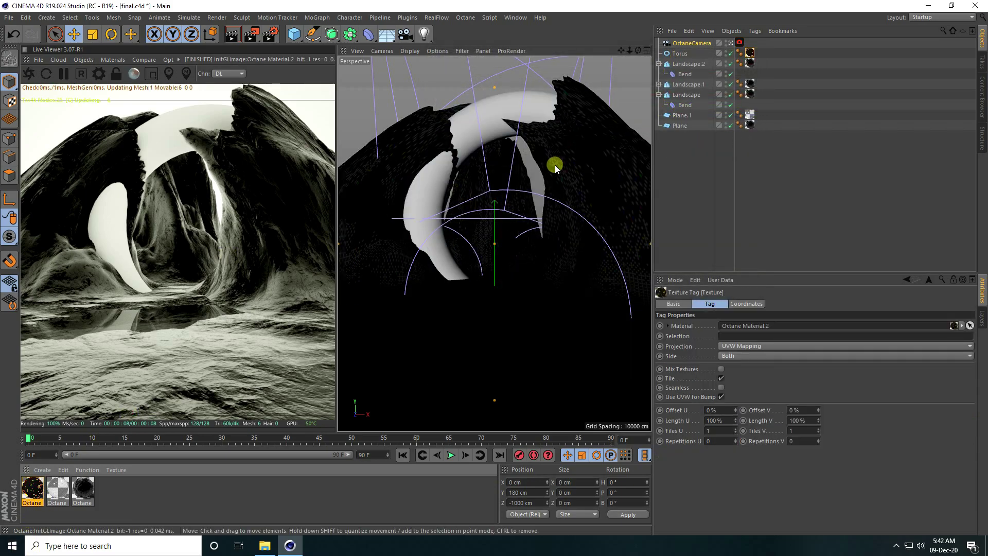
Leave the camera view to inspect the torus up close and try texture tiling with Length U 20% and Length V 50%.
left_click(731, 43)
left_click_drag(418, 170, 396, 226, "alt")
scroll(397, 226, "up", 5)
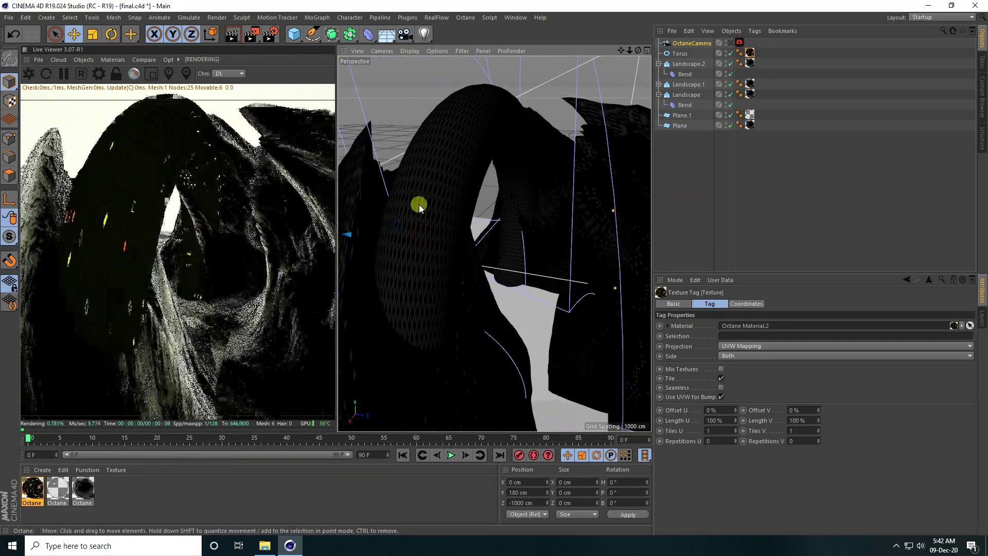
left_click(750, 52)
left_click(724, 420)
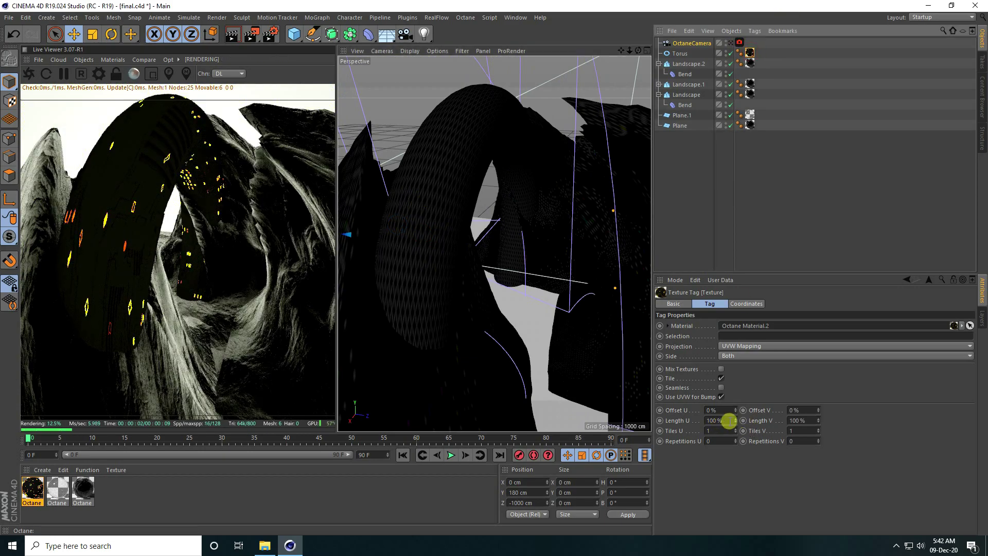
type("20")
key("Return")
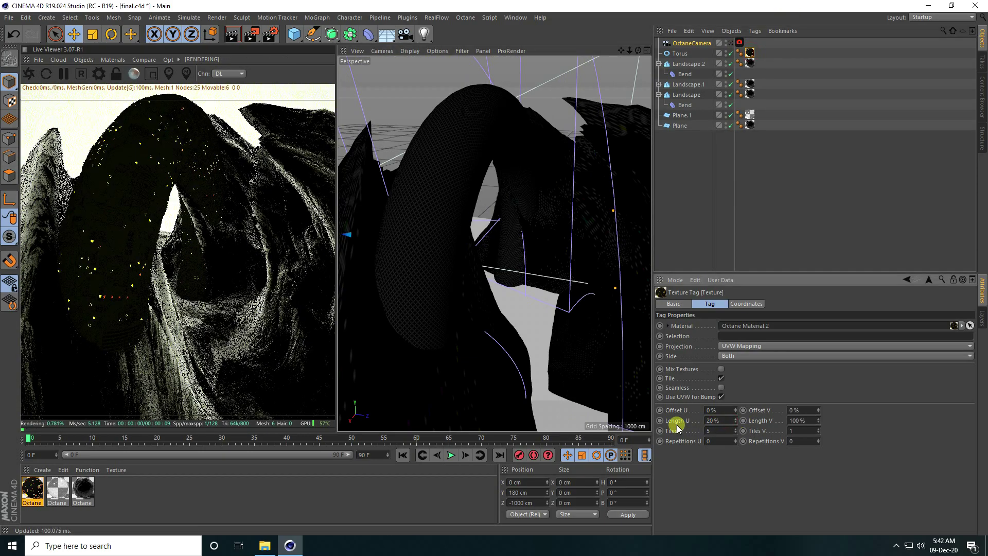
type("50")
key("Return")
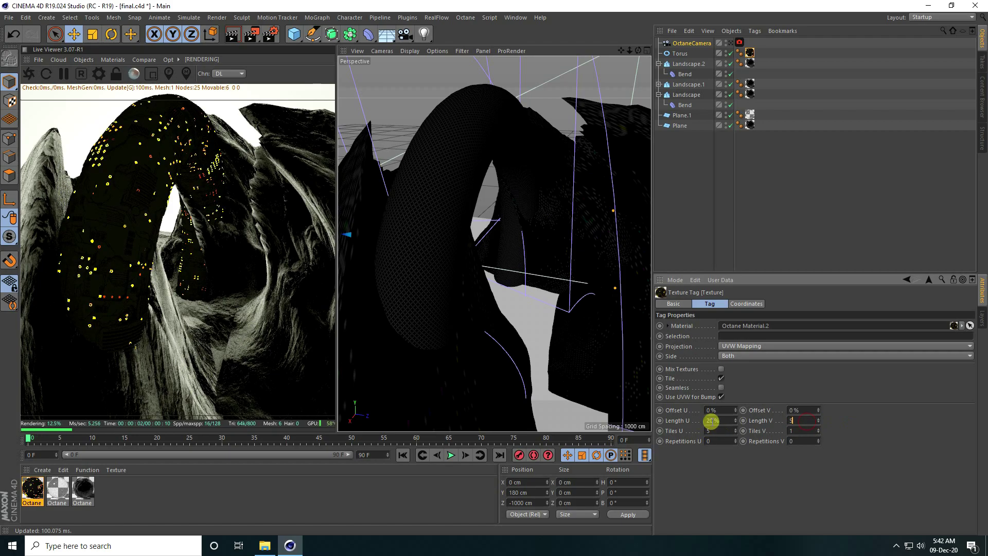
Try a Length U of 10% for the torus texture while viewing the ring closer.
left_click_drag(132, 260, 138, 230)
left_click_drag(548, 285, 517, 272, "alt")
right_click_drag(450, 252, 463, 249, "alt")
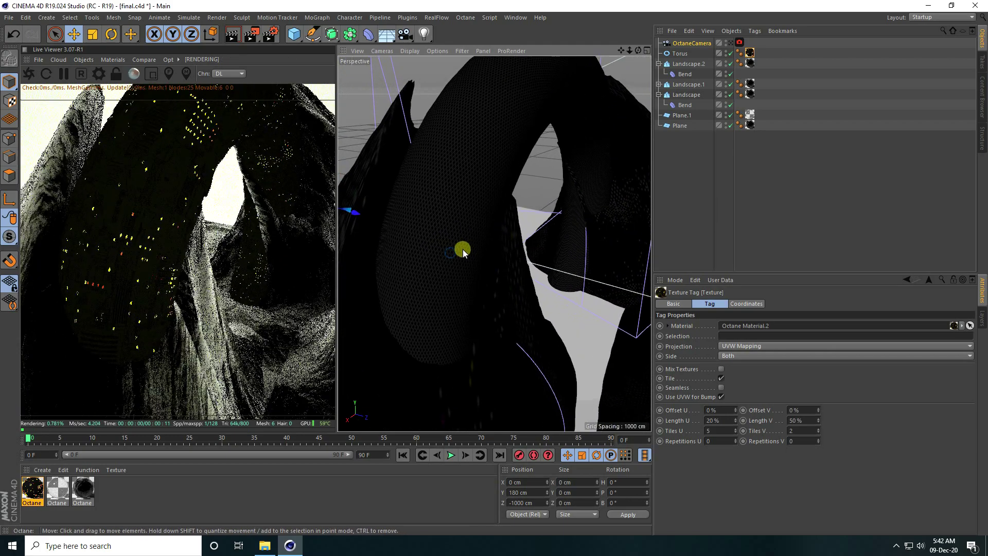
left_click_drag(720, 421, 694, 420)
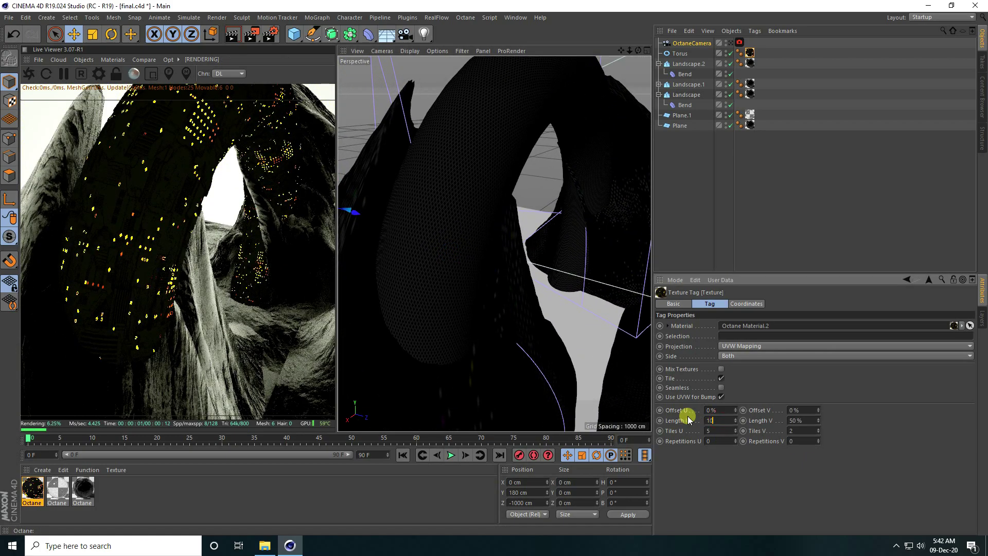
type("10")
key("Return")
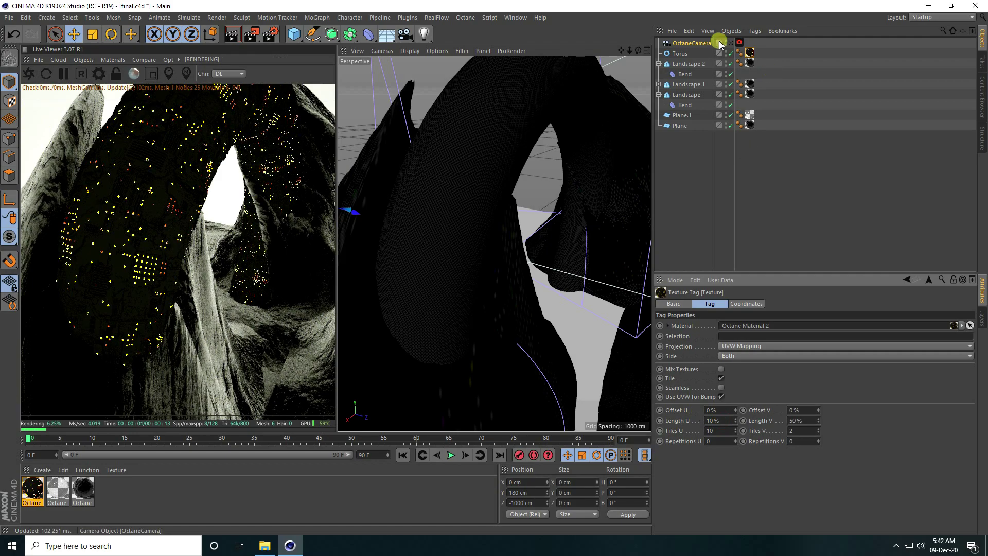
Look through the Octane camera again and set the torus texture's Length U to 20% and Length V to 100%.
left_click(730, 43)
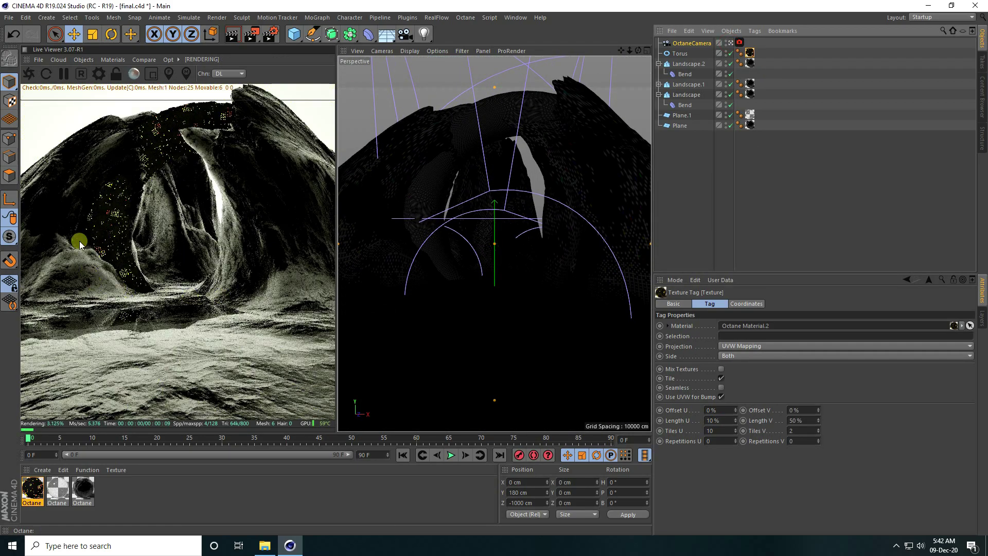
left_click(722, 420)
type("20")
key("Return")
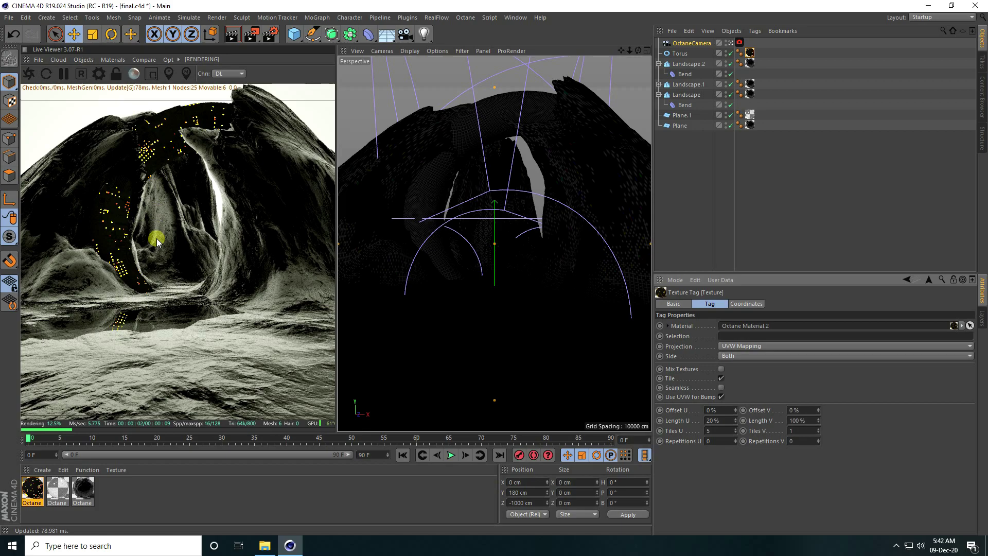
Add an Octane area light to the scene.
left_click(80, 61)
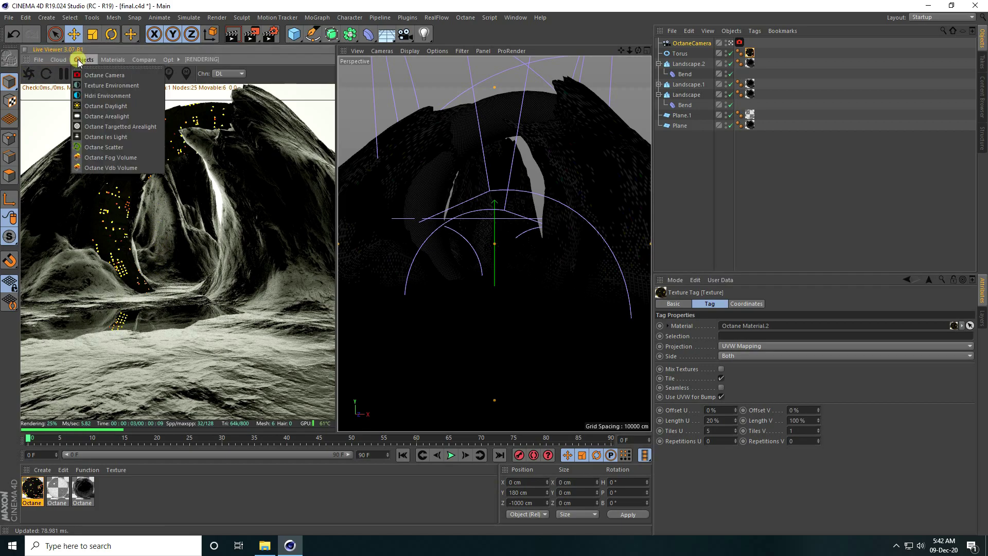
left_click(135, 118)
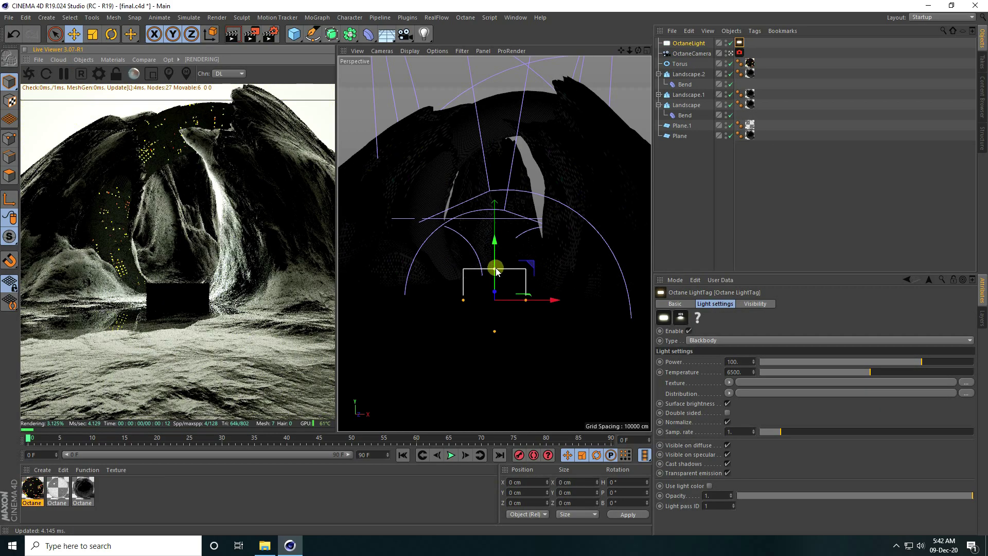
Raise the area light to a Y position of about 176 cm and make it double sided.
left_click_drag(497, 260, 503, 183)
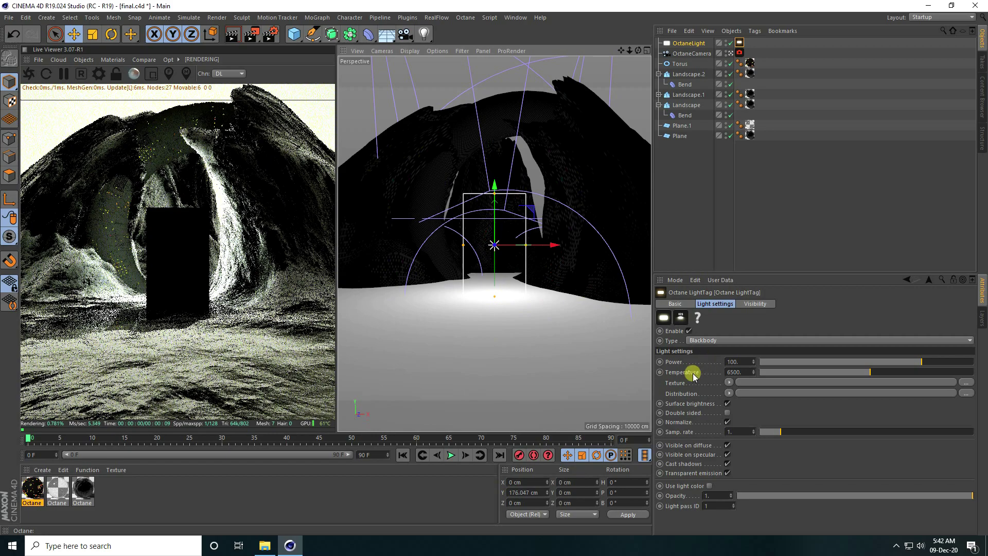
left_click(728, 412)
Push the area light back behind the ring to a Z position of about 731 cm.
middle_click(519, 226)
middle_click(518, 226)
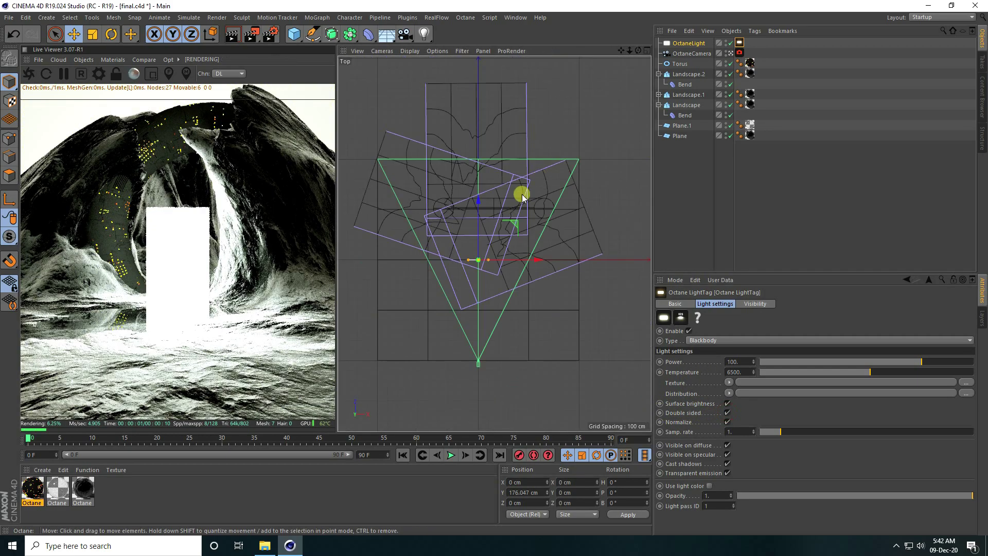
left_click_drag(472, 201, 478, 135)
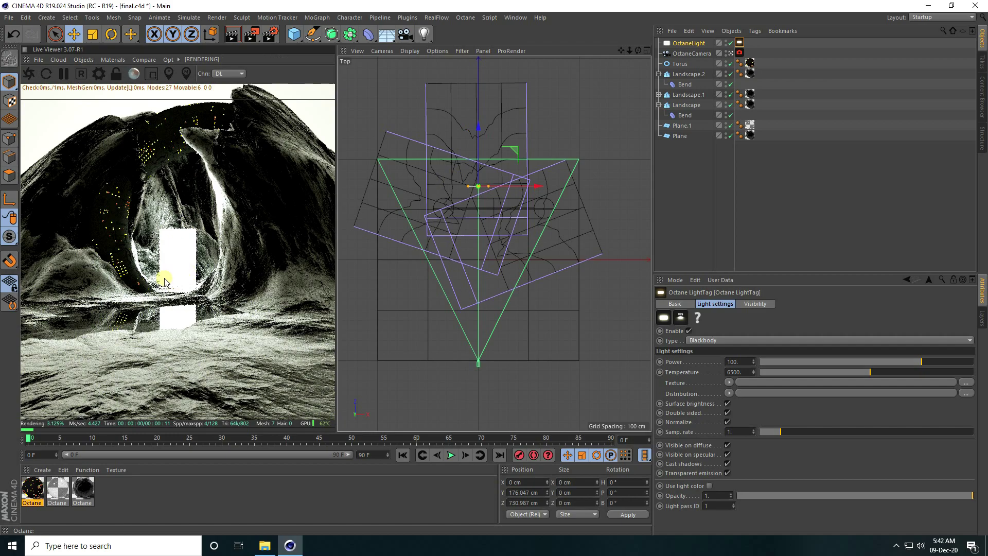
middle_click(463, 210)
middle_click(419, 153)
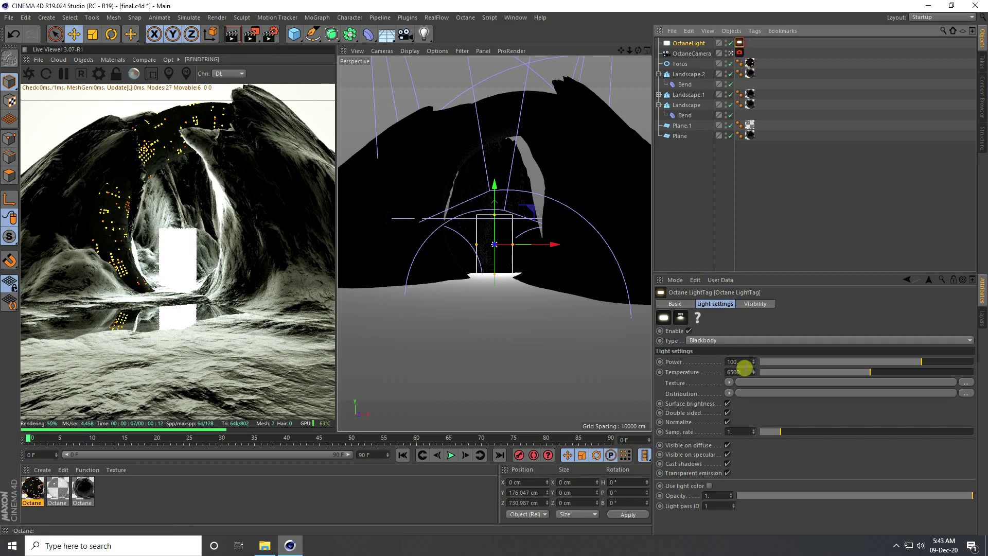
Assign a C4doctane RgbSpectrum shader to the area light's texture and open its settings.
left_click(729, 382)
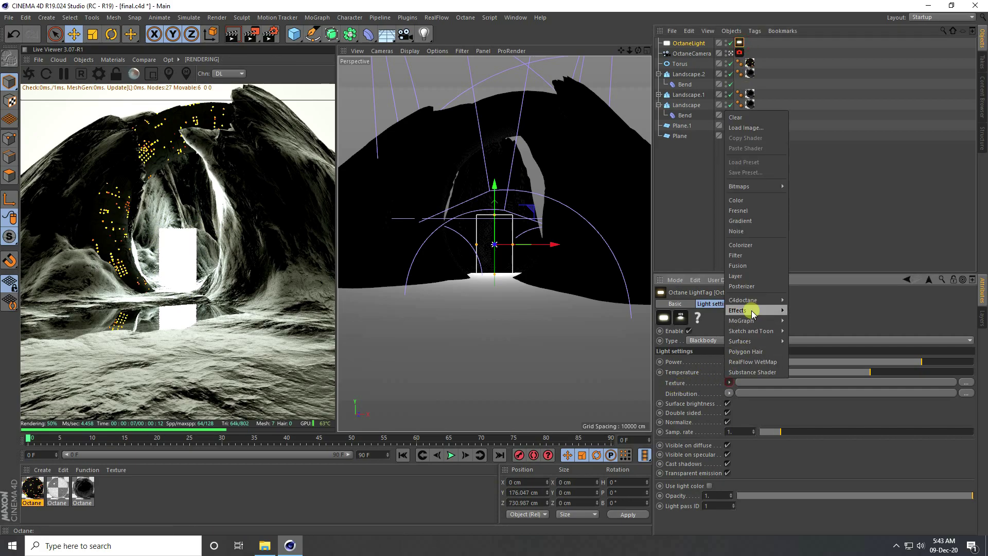
mouse_move(749, 306)
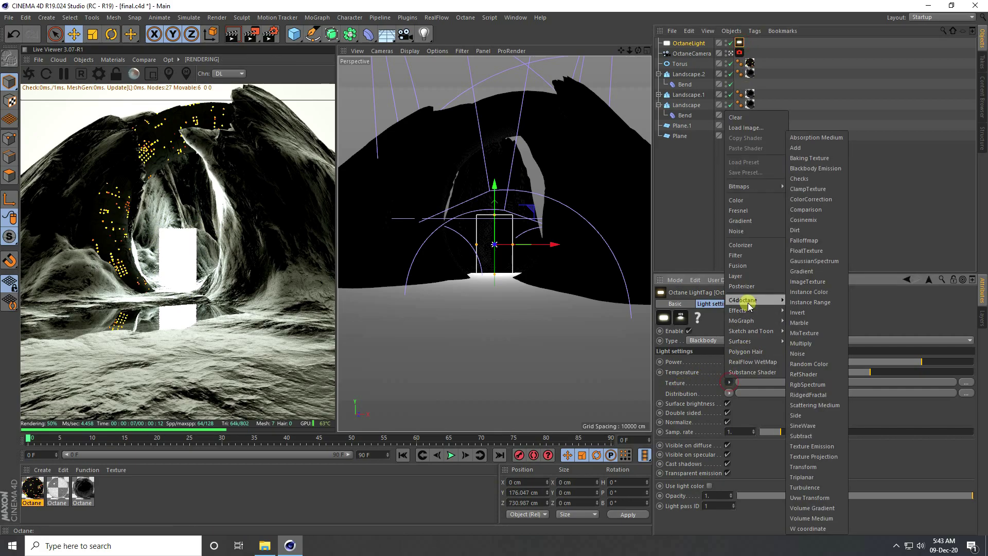
left_click(801, 387)
left_click(741, 394)
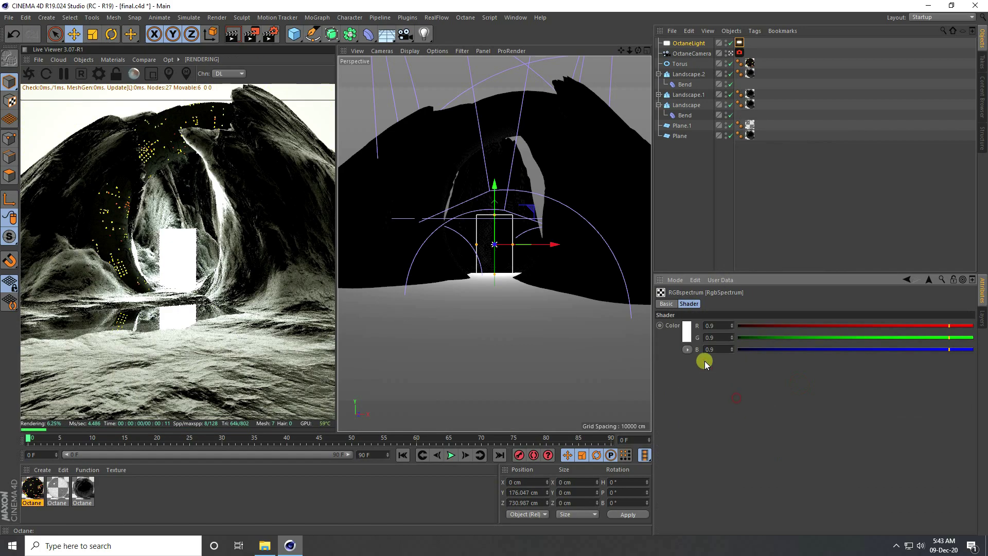
Set the light's RgbSpectrum color to orange with hue 25°, saturation 100% and value 100%, and return to the light settings.
left_click(687, 335)
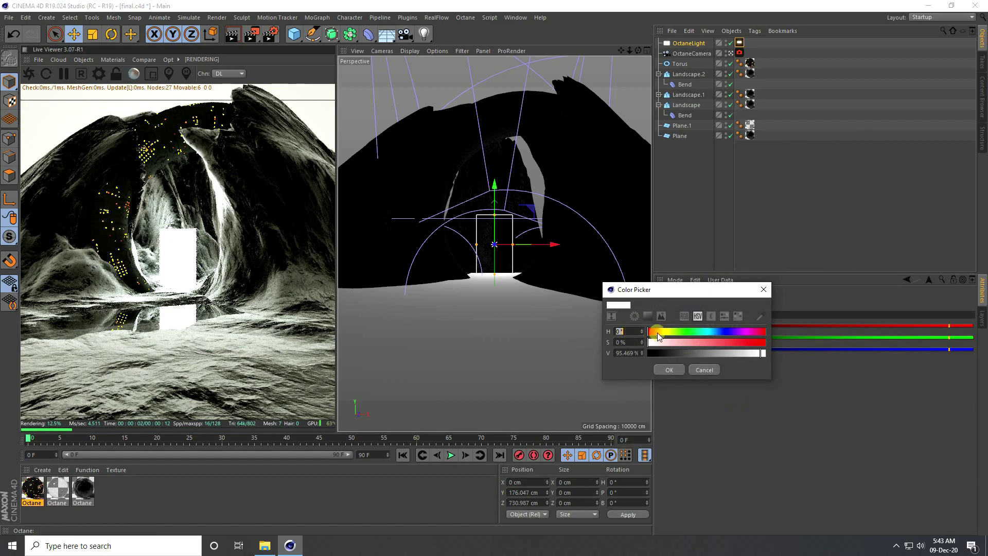
type("25")
key("Tab")
type("1")
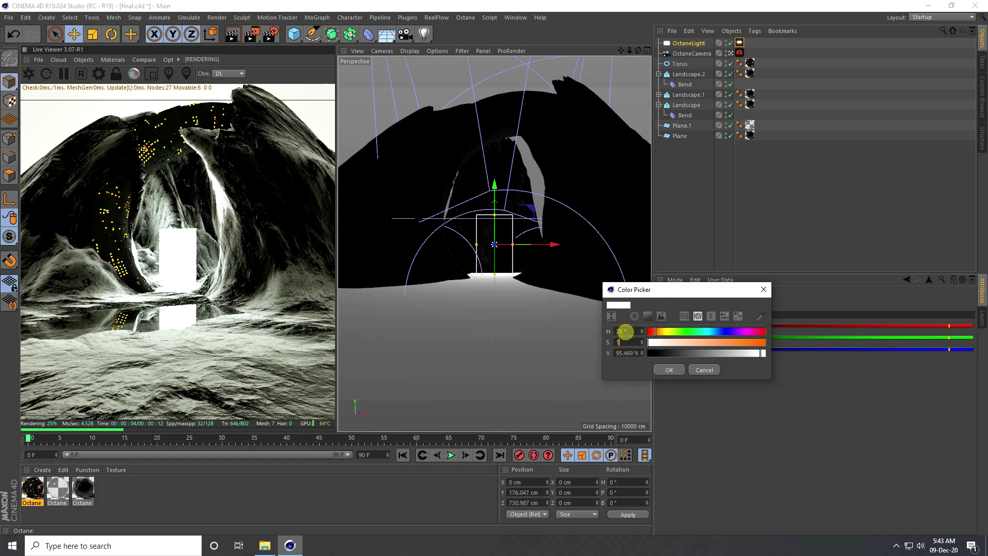
key("Tab")
type("100")
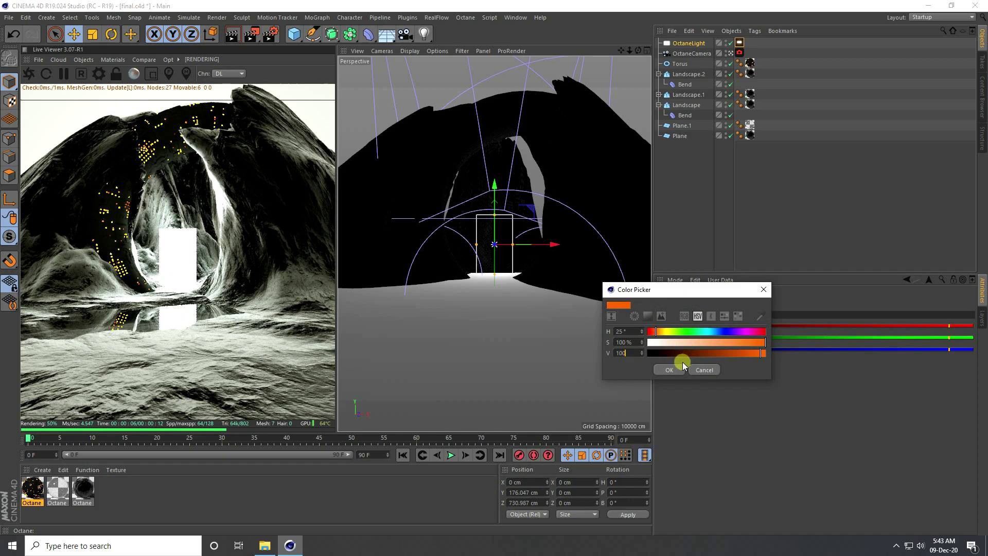
left_click(669, 370)
left_click(908, 279)
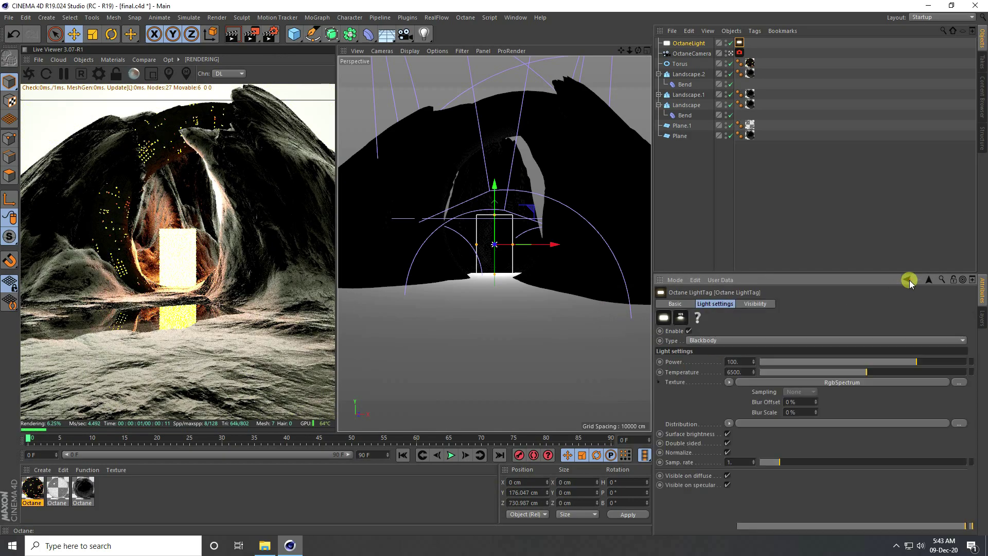
Set the area light's power to 30 and lower the light to a Y position of about 168 cm.
left_click_drag(738, 362, 637, 410)
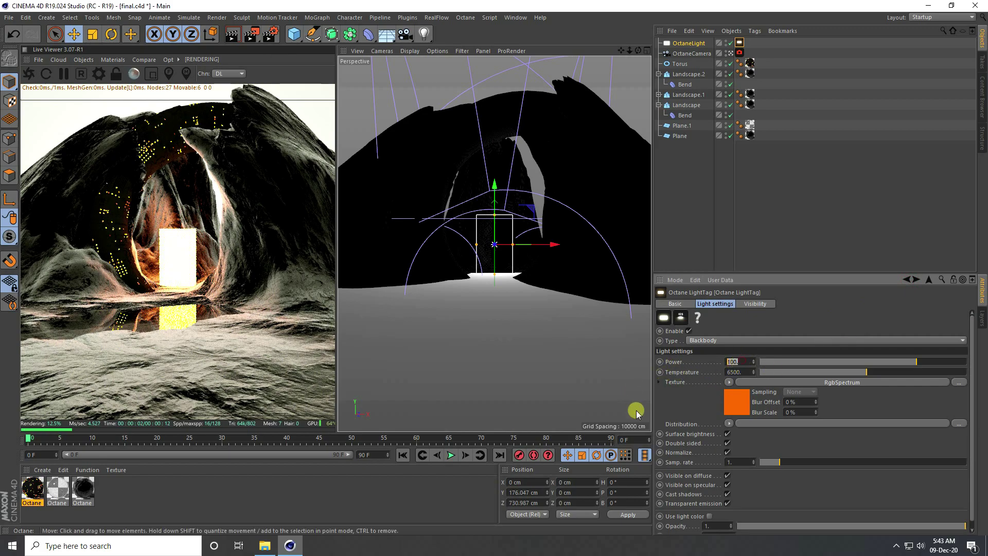
type("30")
key("Return")
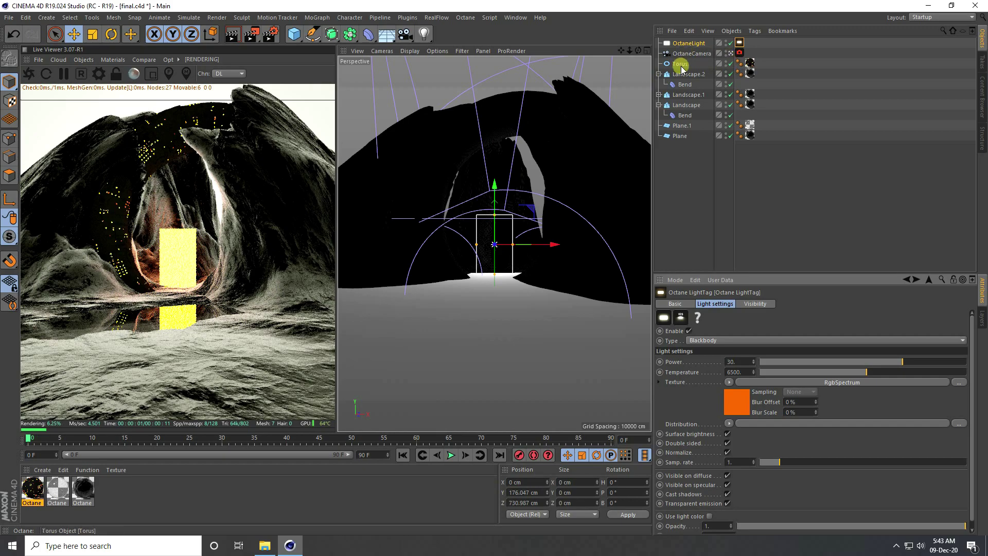
left_click_drag(495, 187, 495, 217)
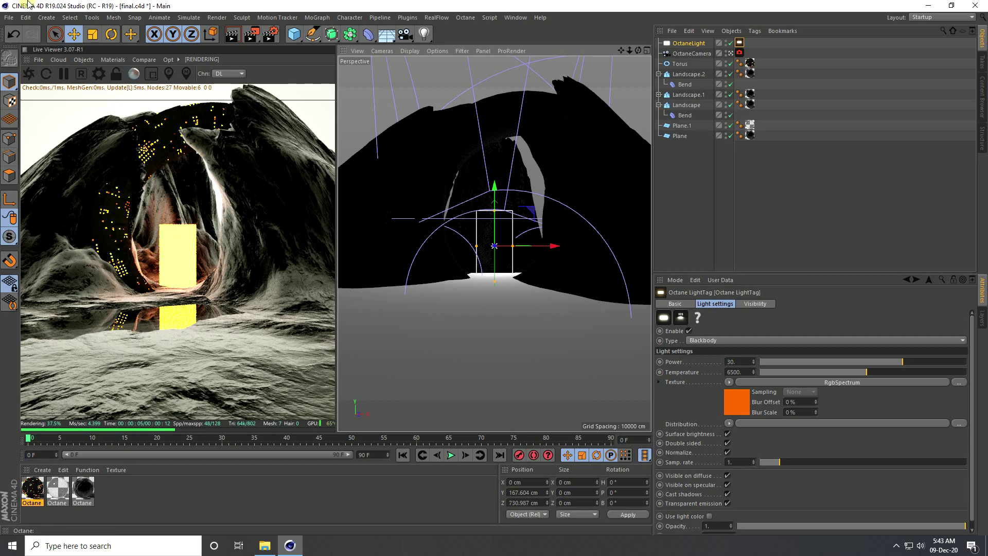
Save the project.
left_click(7, 18)
left_click(28, 105)
left_click(8, 19)
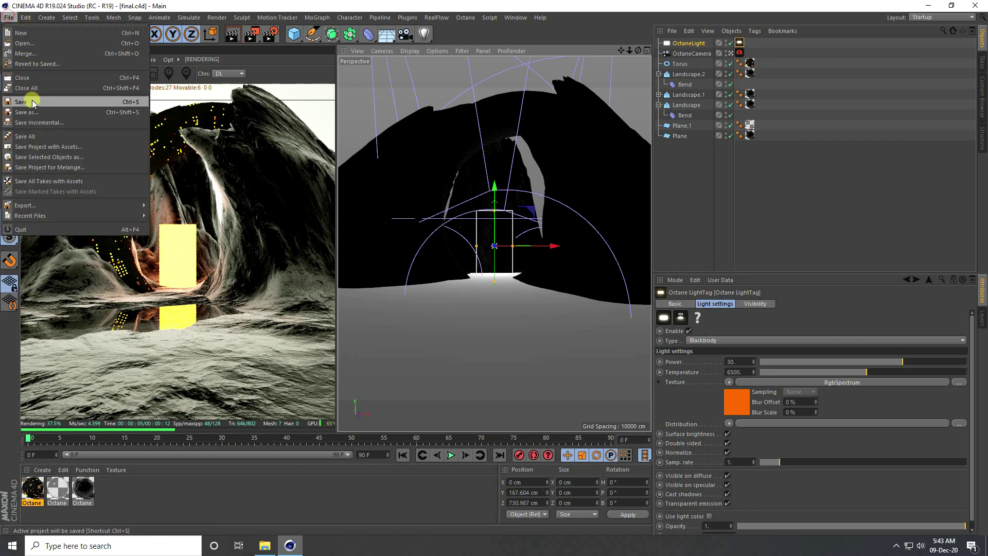
left_click(29, 103)
Merge the figure model "[31-08-17] - Light" into the scene with the default OBJ import settings.
left_click(8, 19)
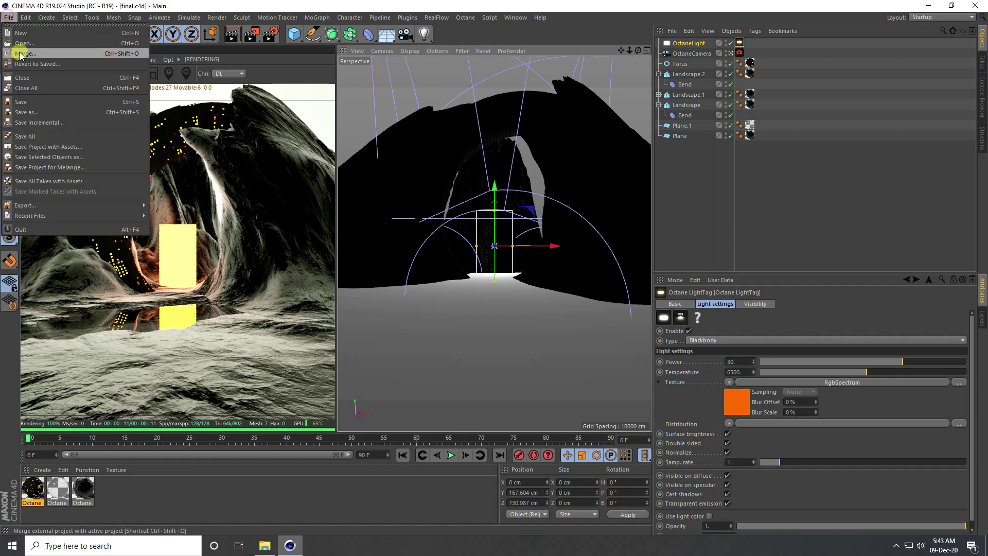
left_click(23, 43)
left_click(176, 96)
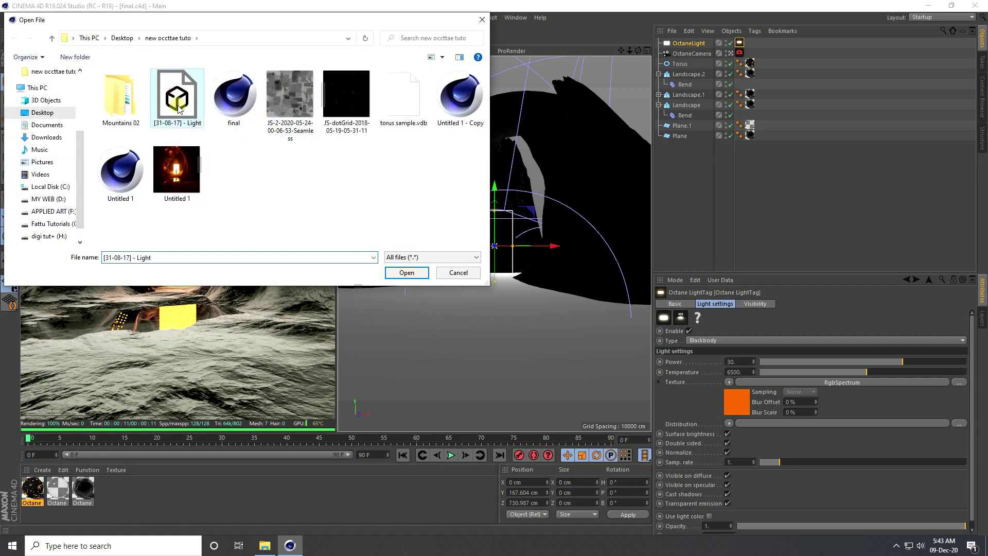
left_click(407, 273)
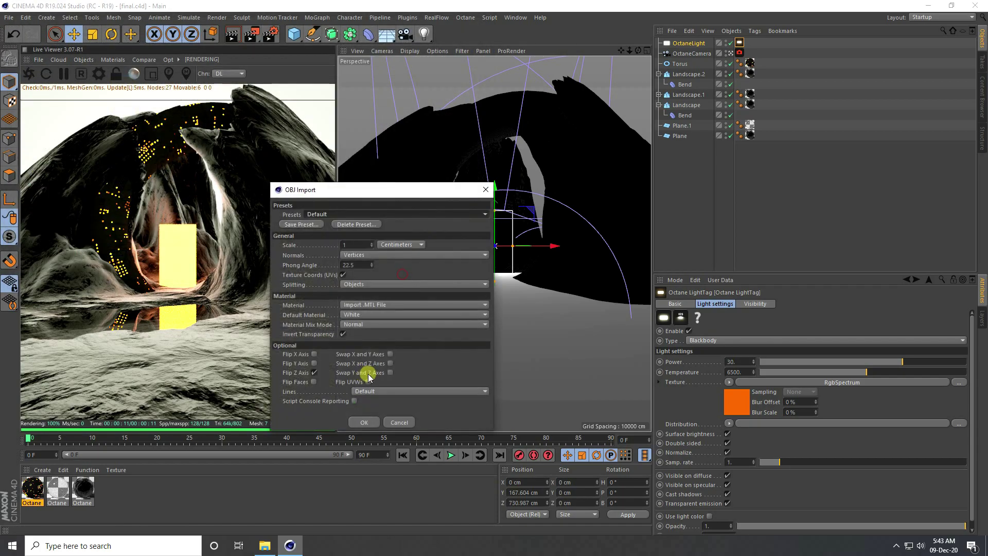
left_click(366, 422)
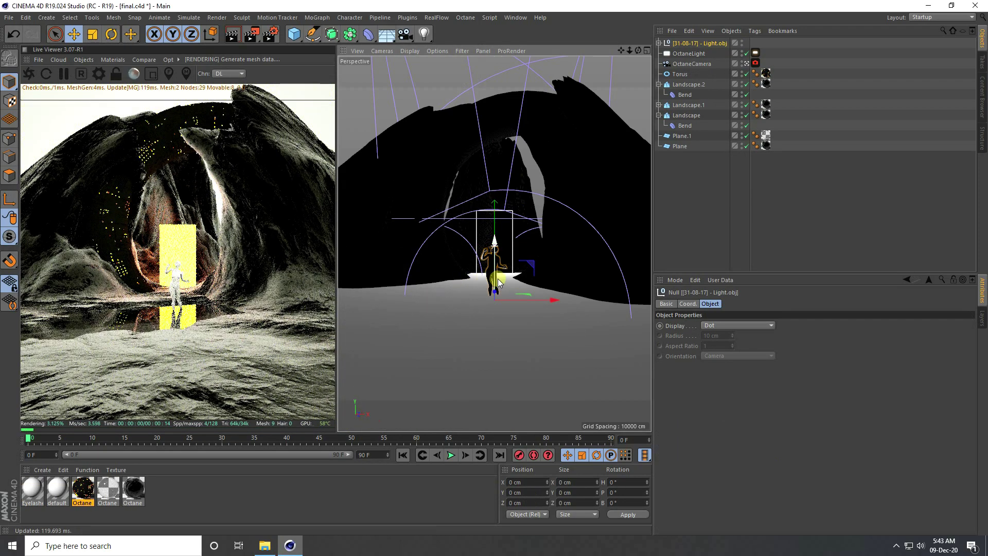
Move the imported figure back to just in front of the area light, at a Z position of about 608 cm.
middle_click(408, 303)
middle_click(547, 168)
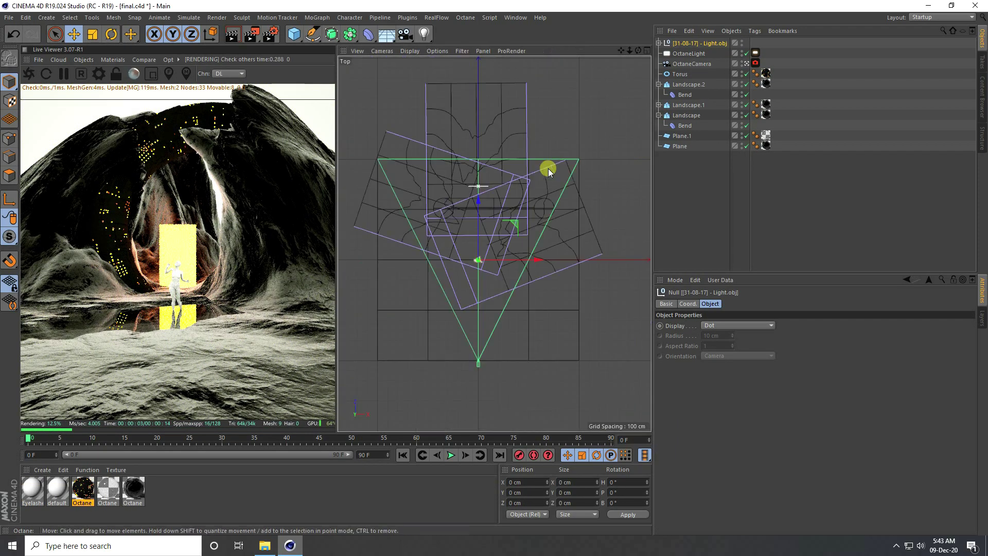
left_click_drag(478, 202, 471, 143)
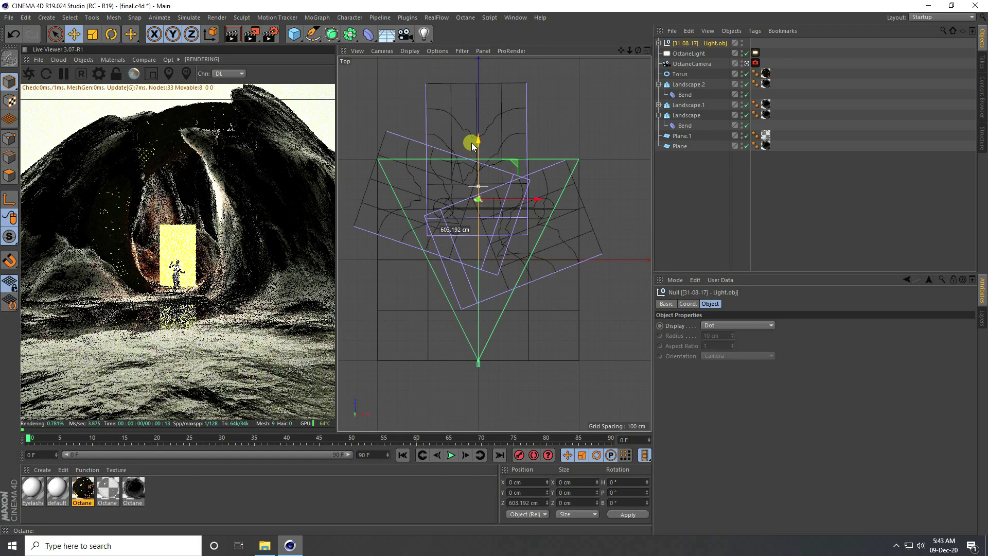
middle_click(490, 226)
middle_click(490, 225)
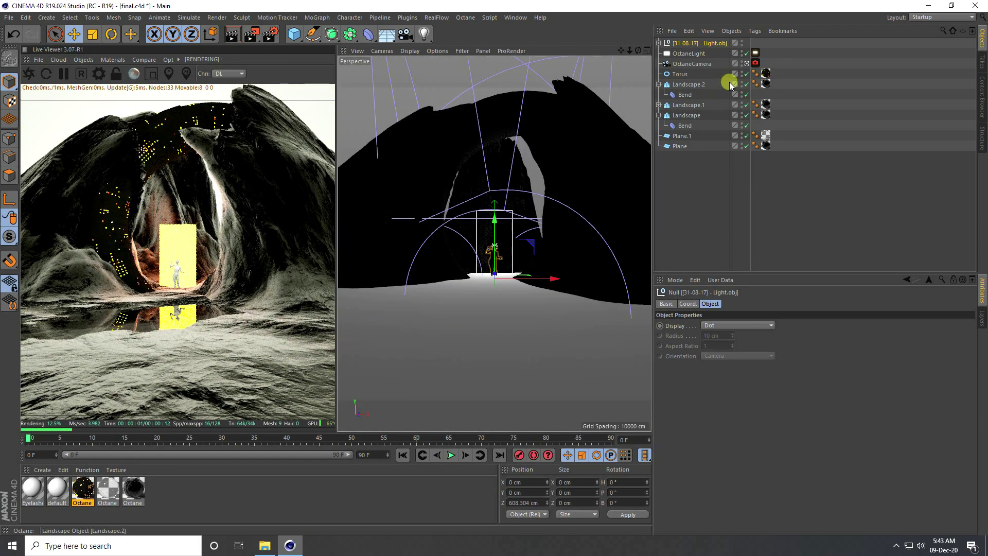
Leave the camera view, frame the figure up close and raise it to a Y position of about 27.5 cm.
left_click(747, 63)
left_click_drag(562, 306, 527, 314, "alt")
scroll(568, 293, "up", 4)
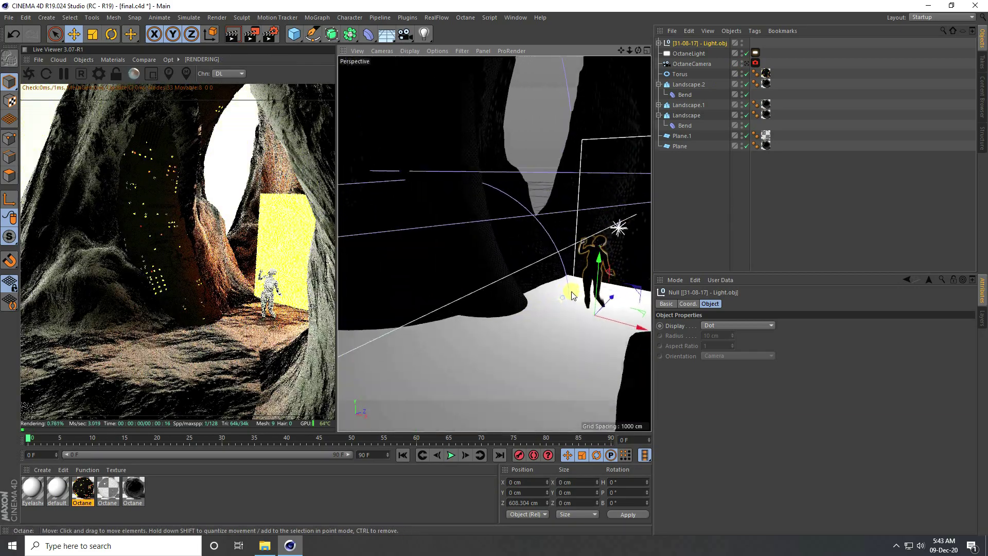
middle_click_drag(563, 295, 523, 299, "alt")
mouse_move(523, 299)
left_mouse_down("alt")
mouse_move(548, 292)
mouse_move(536, 292)
left_mouse_up("alt")
middle_click_drag(559, 284, 530, 281, "alt")
scroll(529, 282, "up", 3)
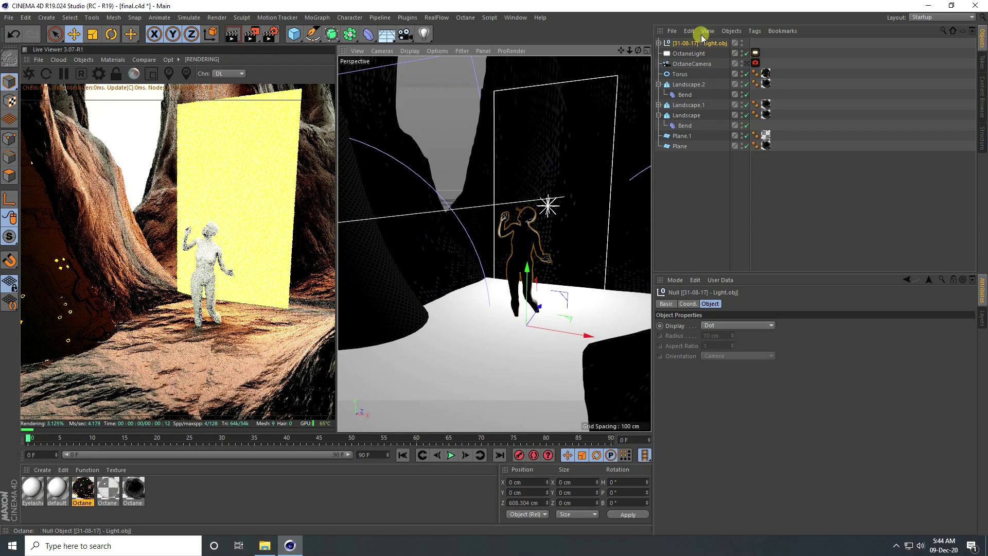
left_click_drag(523, 267, 527, 251)
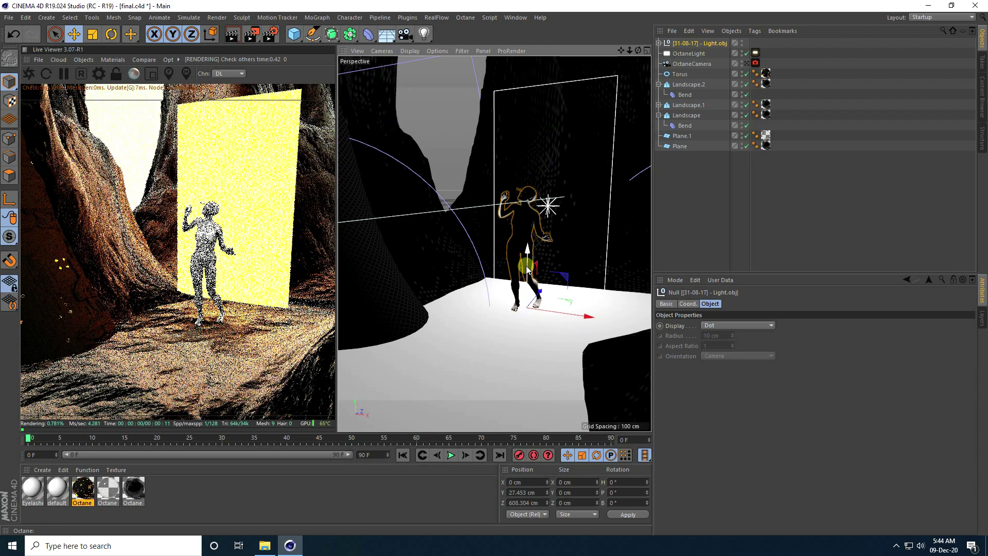
Lower the figure slightly to a Y position of about 27 cm and look through the Octane camera again.
scroll(520, 304, "up", 4)
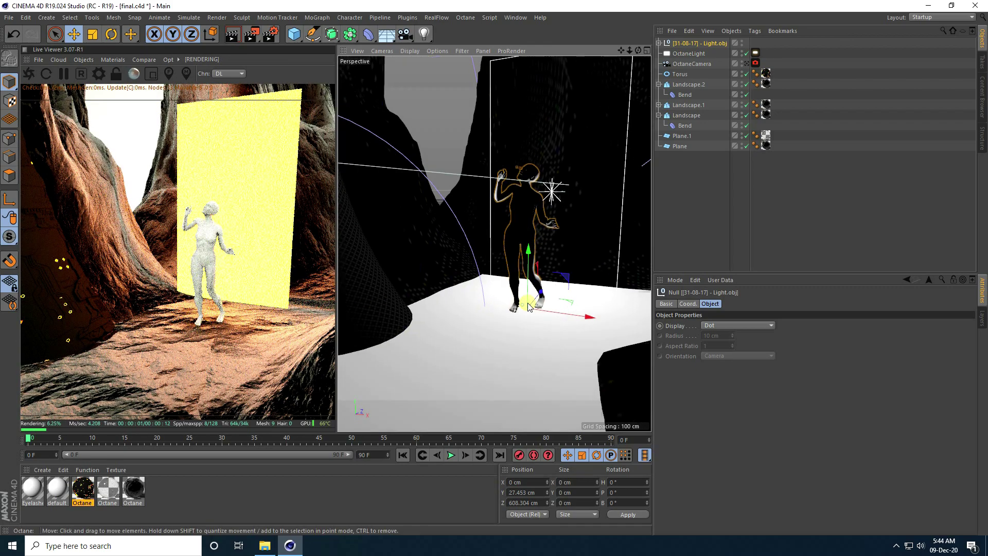
scroll(539, 301, "up", 4)
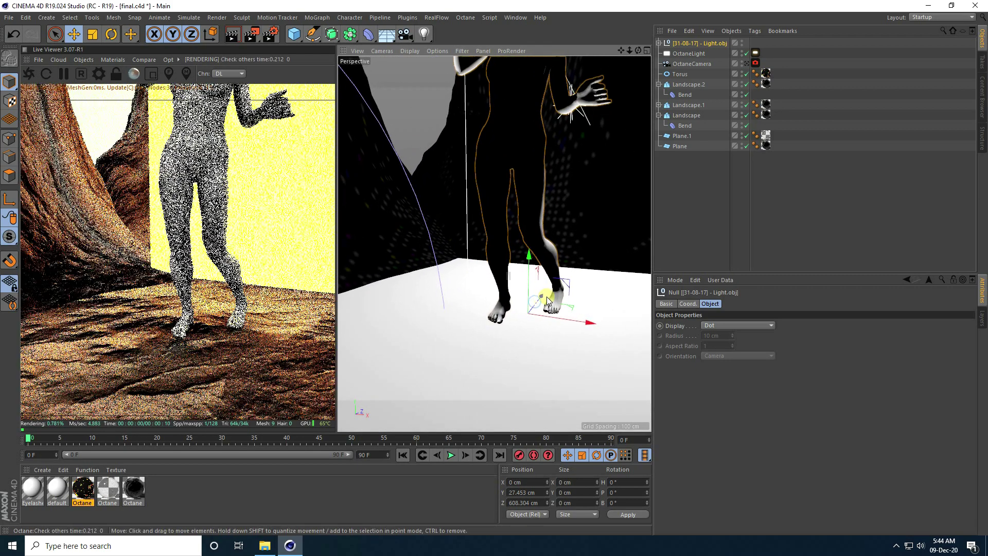
left_click_drag(532, 242, 530, 262)
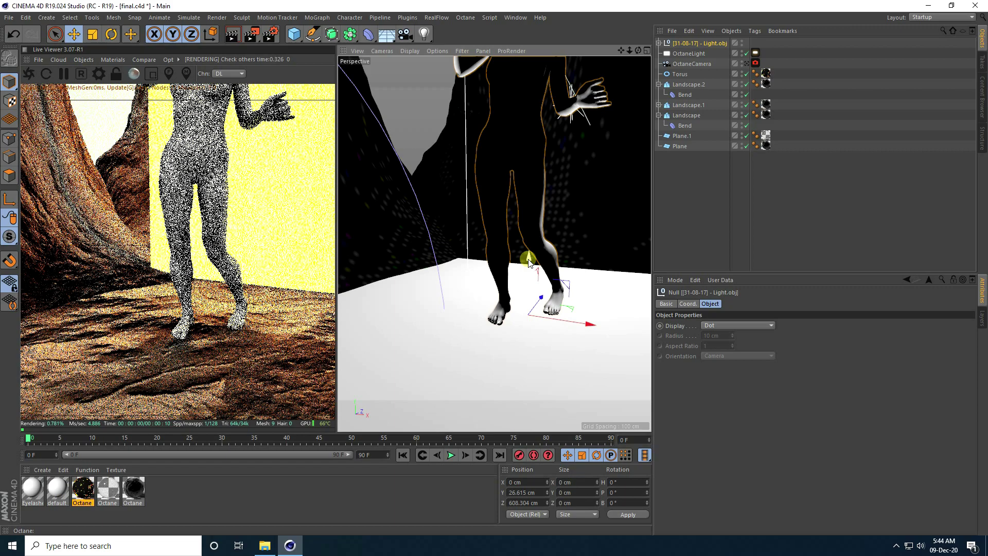
left_click(746, 63)
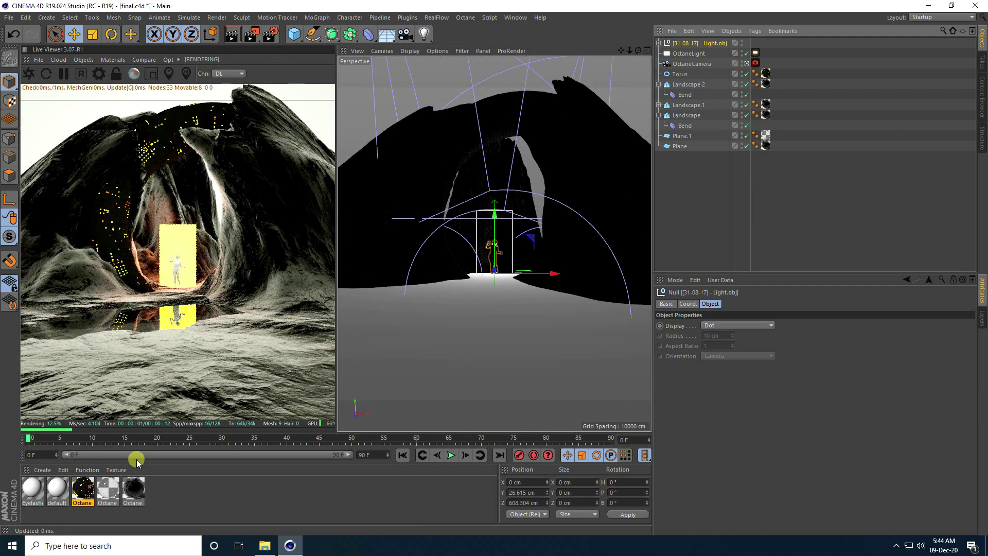
Add an Octane HDRI environment and set its power to the minimum, 0.0001.
left_click(85, 60)
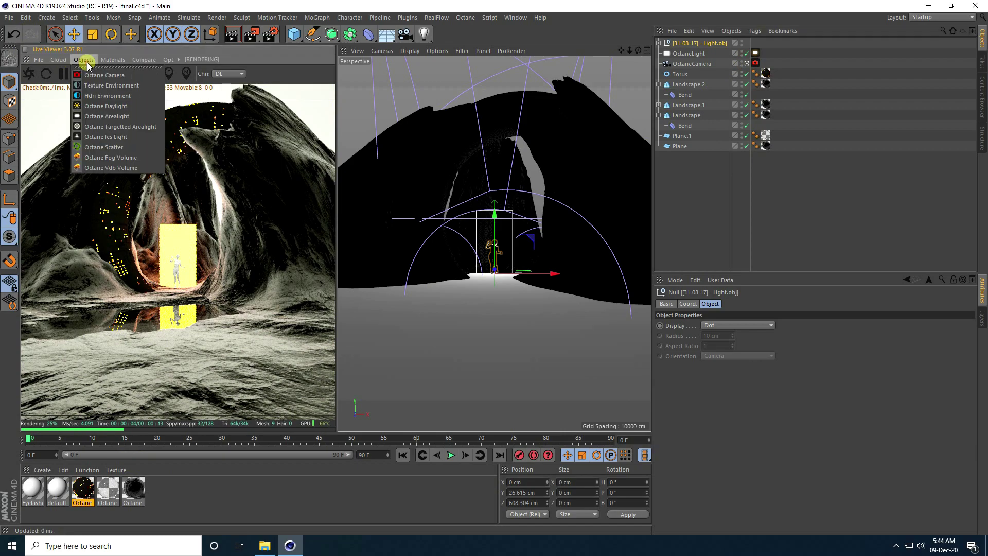
left_click(81, 96)
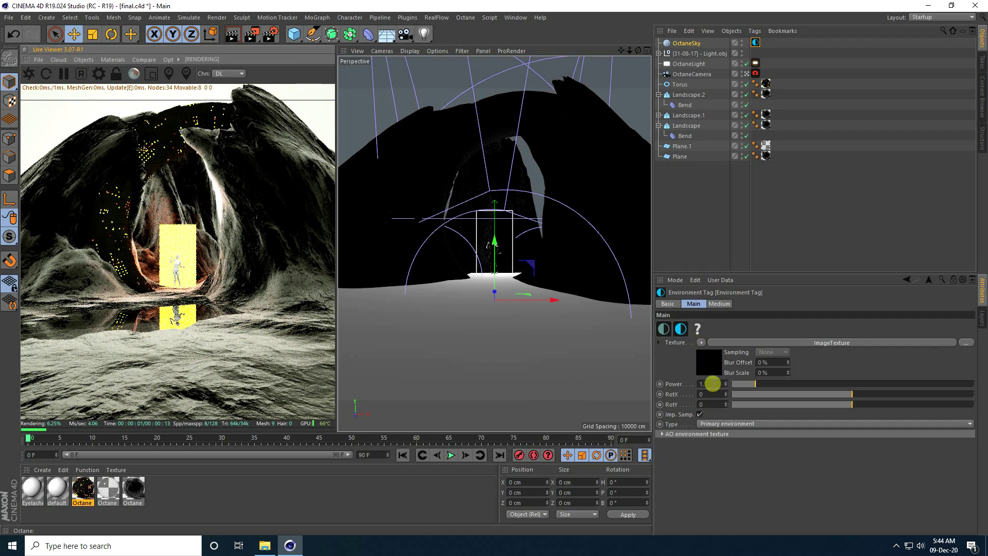
left_click_drag(714, 384, 654, 391)
type("0")
key("Return")
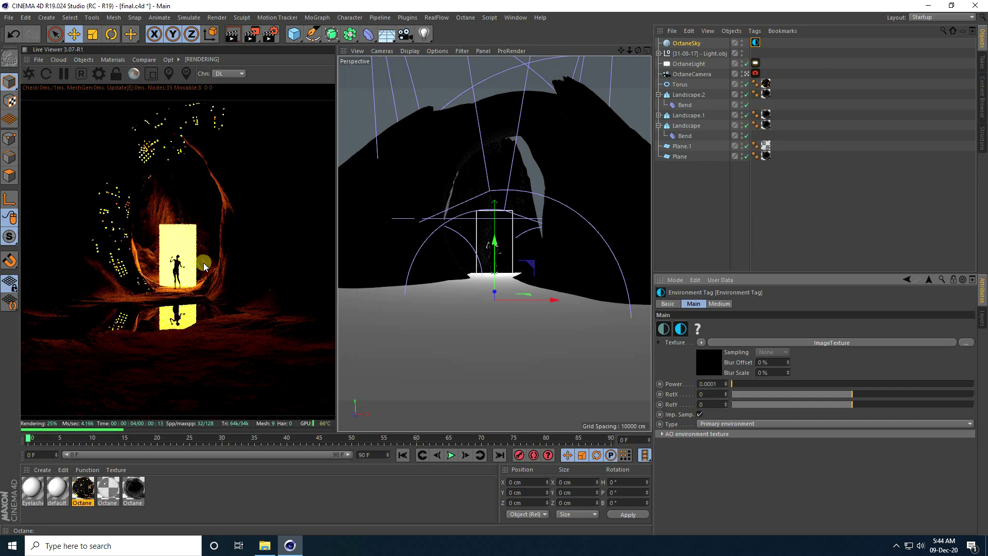
Enable post processing on the Octane camera and set its bloom power to 15.
left_click(756, 73)
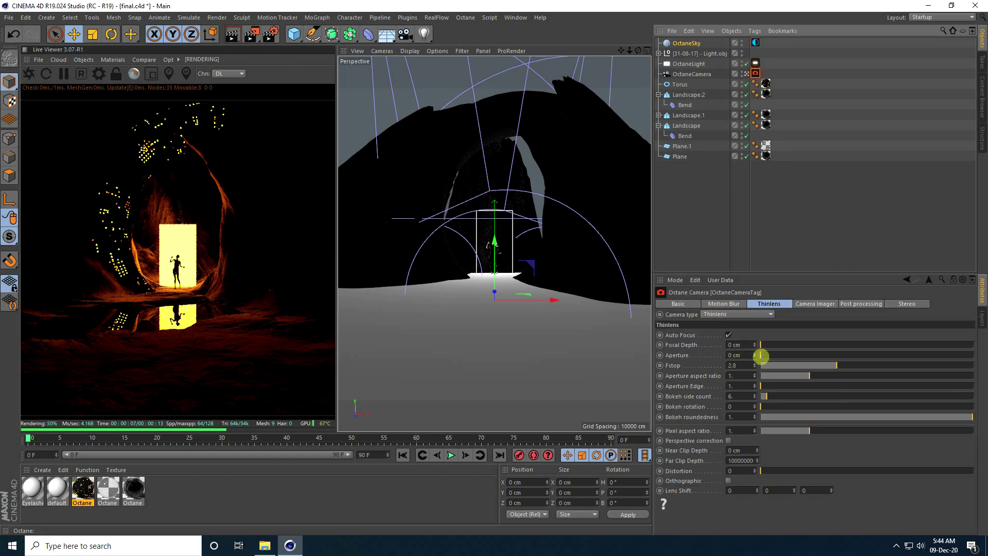
left_click(861, 304)
left_click(716, 337)
left_click(726, 344)
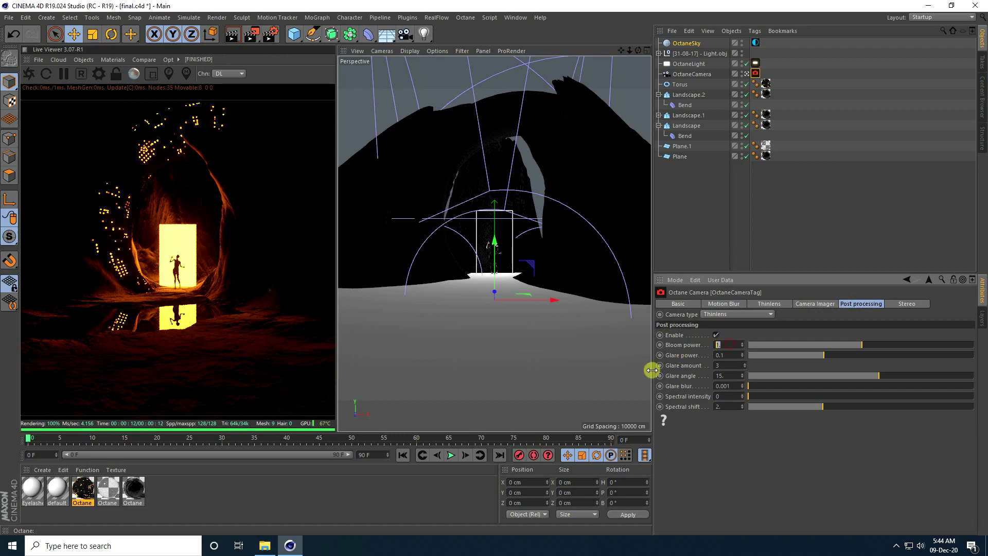
key("Return")
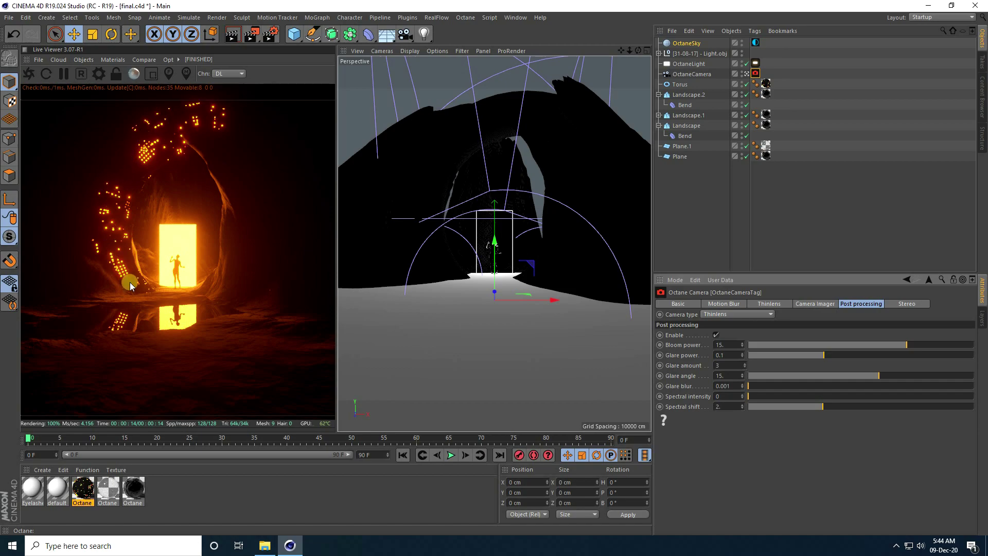
Enable the camera imager on the Octane camera and set its saturate to white to 0.2.
left_click(818, 304)
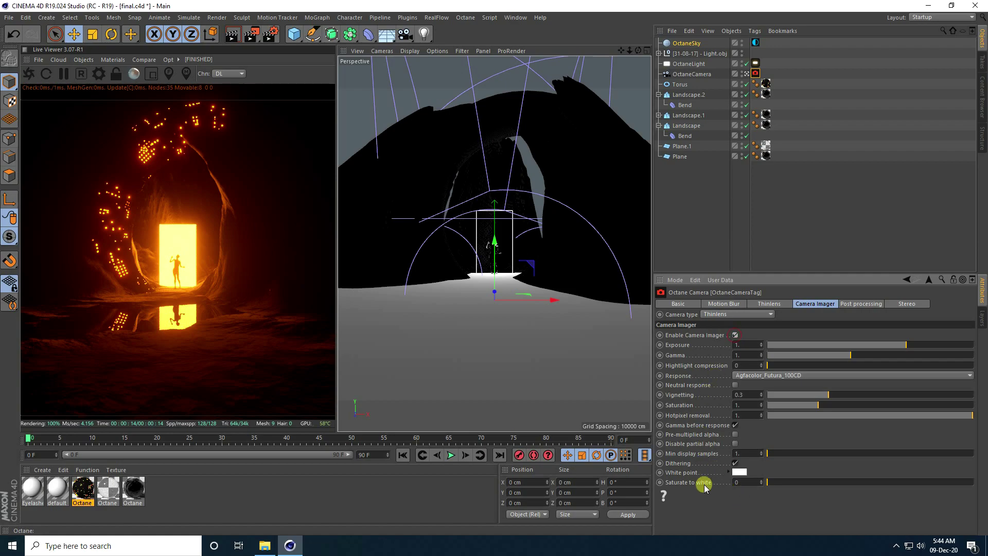
left_click(741, 482)
key("Return")
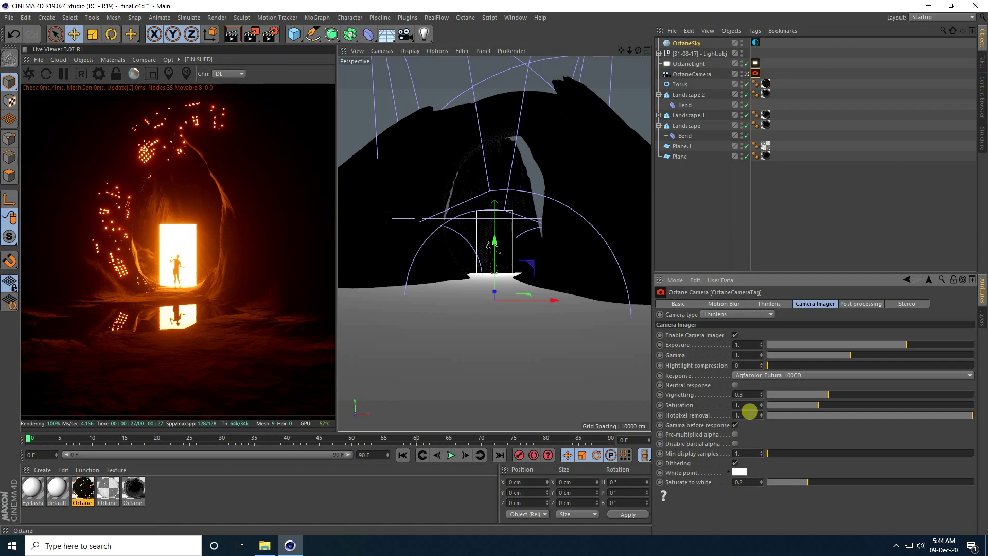
Set the camera imager's exposure to 0.9, try a gamma of 0.95 and restore gamma to 1.
left_click(751, 344)
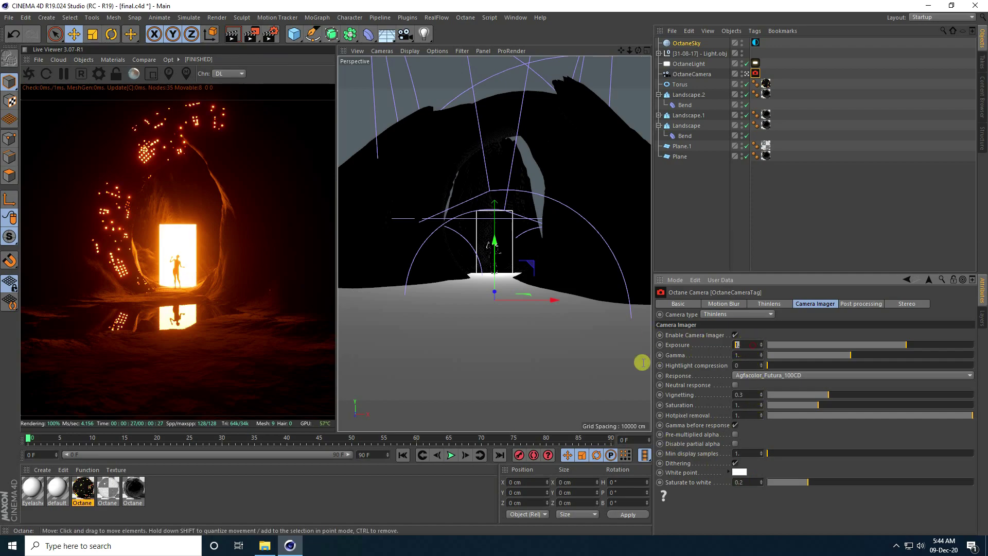
type("0.9")
left_click(737, 355)
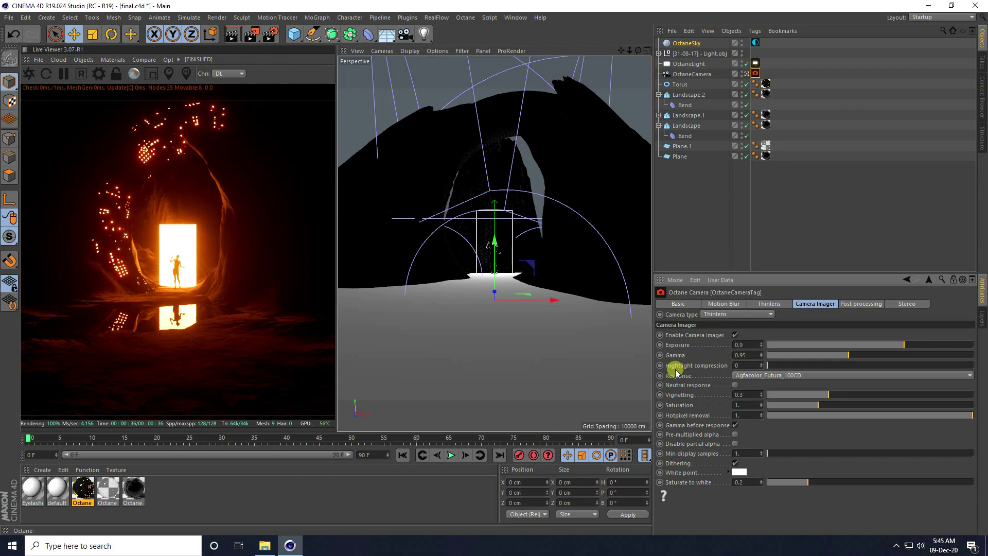
left_click(746, 355)
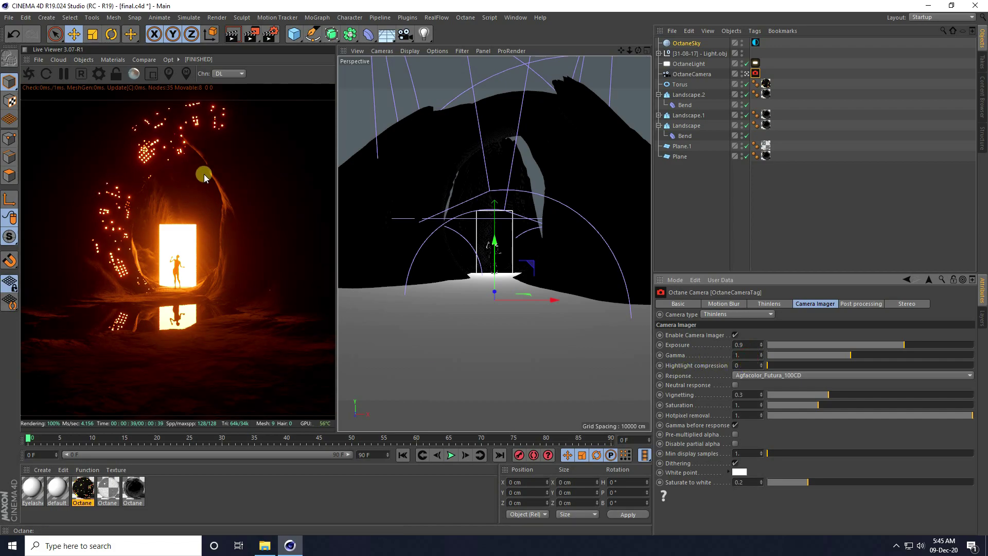
Widen the Live Viewer and set the Directlighting kernel to 2000 max samples, specular depth 6, glossy depth 3 and diffuse depth 3.
left_click_drag(338, 263, 374, 263)
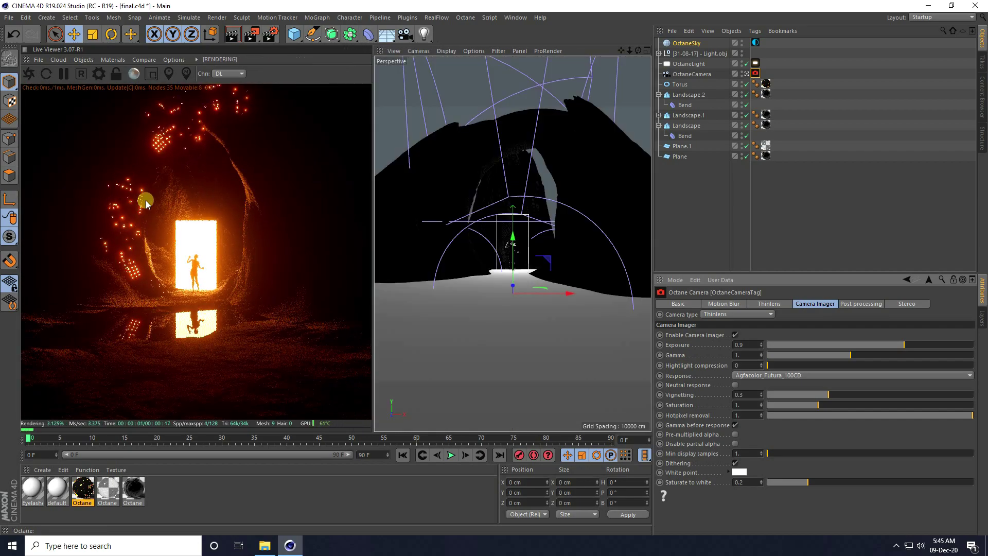
left_click(100, 74)
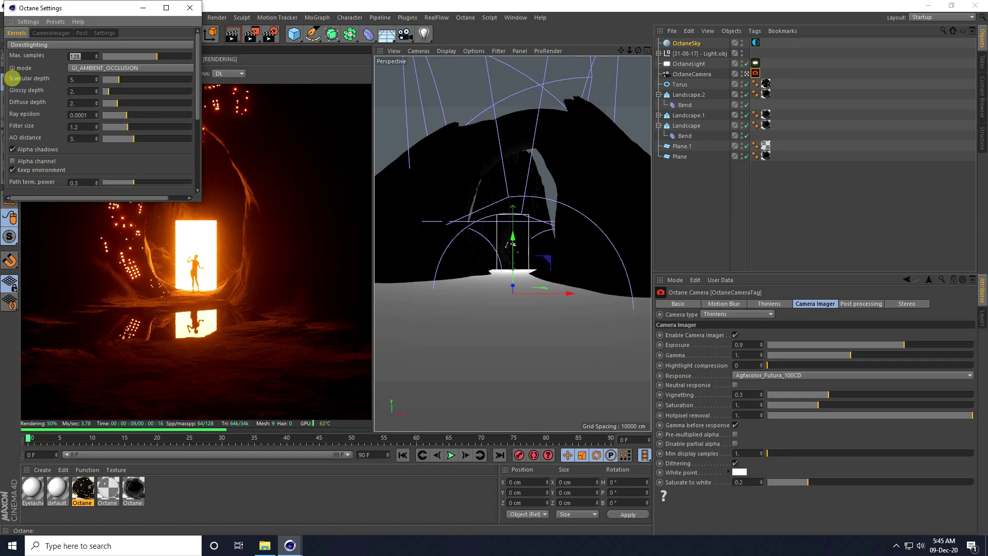
key("Return")
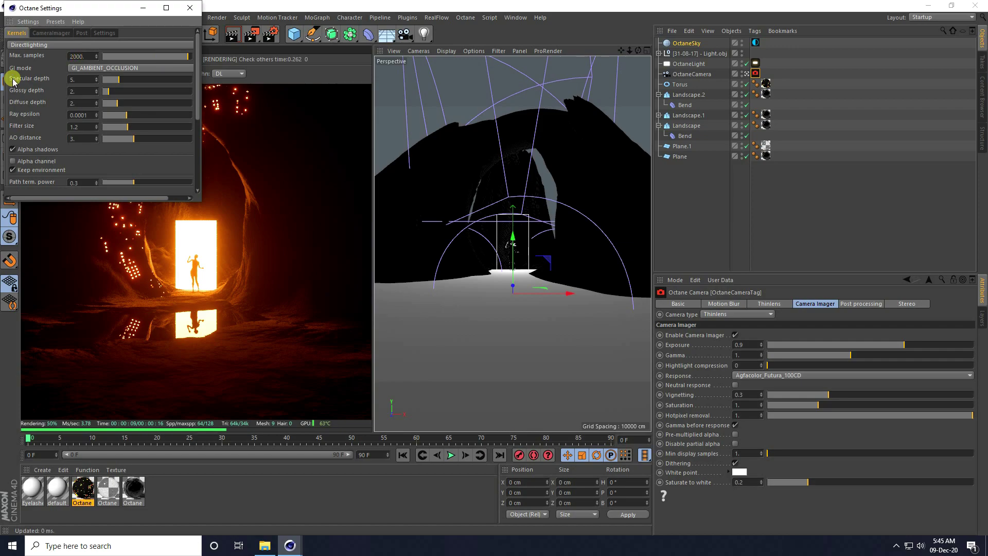
left_click(96, 89)
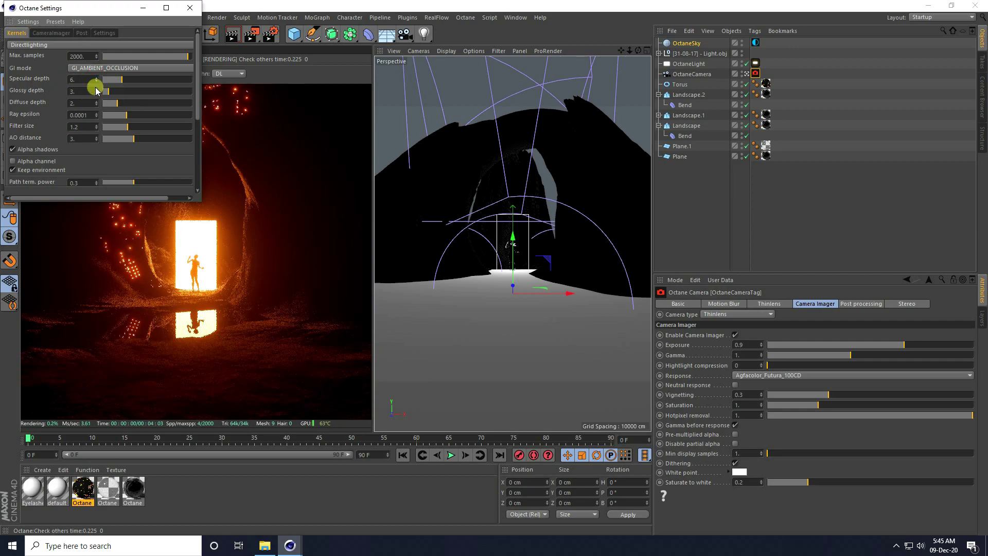
left_click(96, 101)
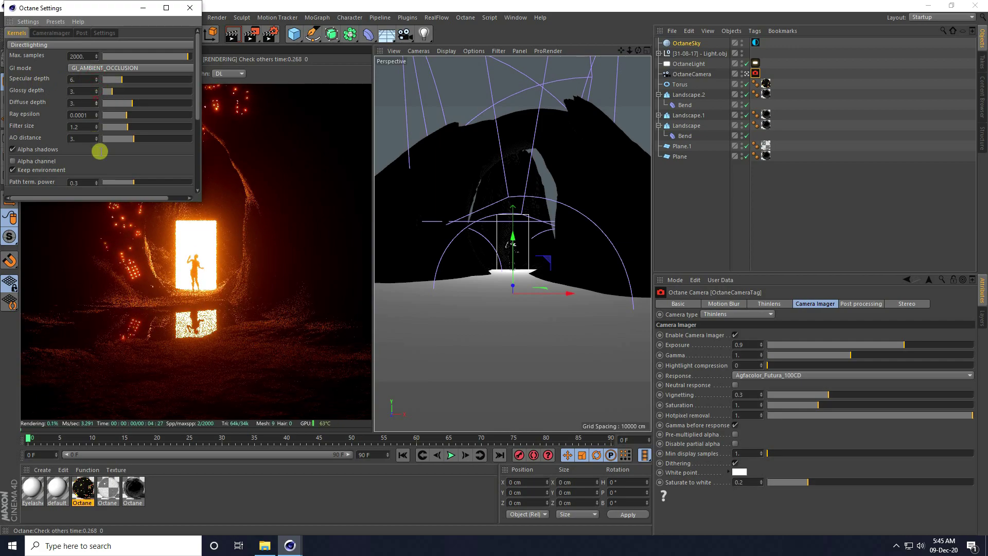
left_click(190, 8)
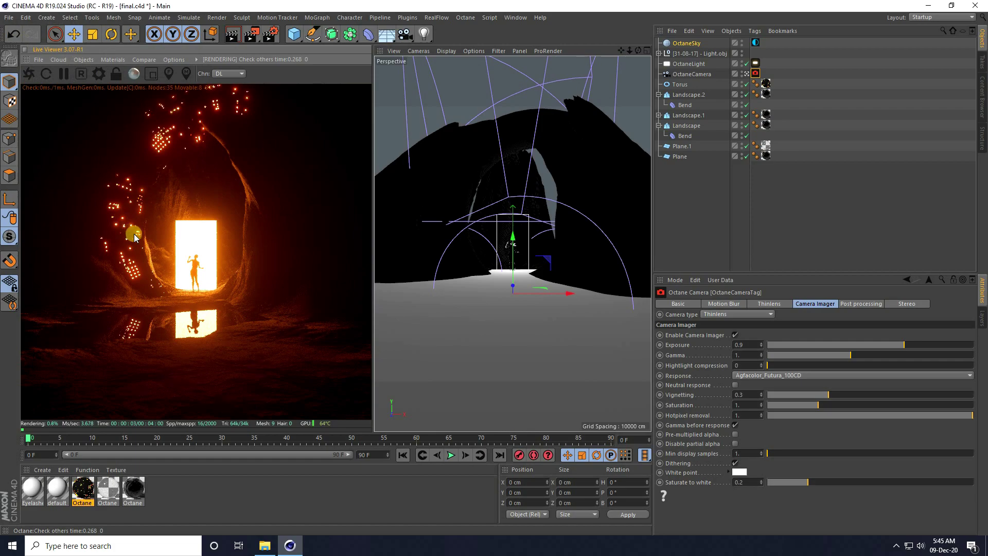
Pause the live render, switch the project's renderer to Octane Renderer and enable the use of all GPUs.
left_click(60, 73)
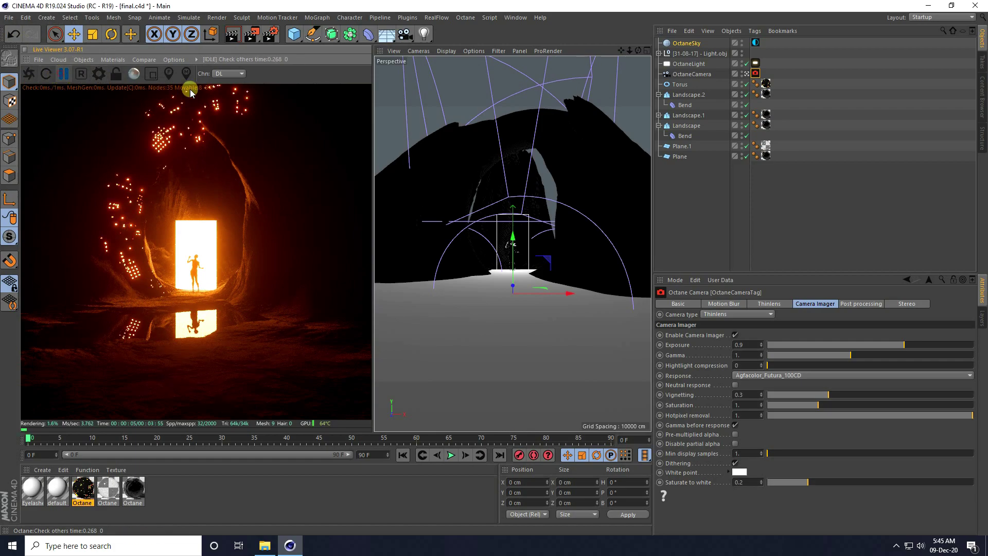
left_click(272, 35)
left_click(109, 33)
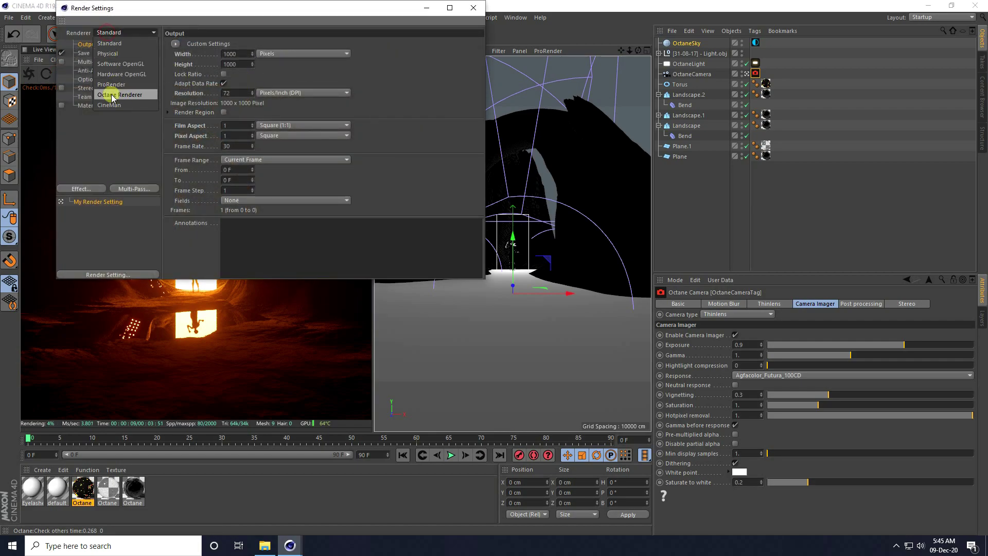
left_click(141, 97)
left_click(93, 113)
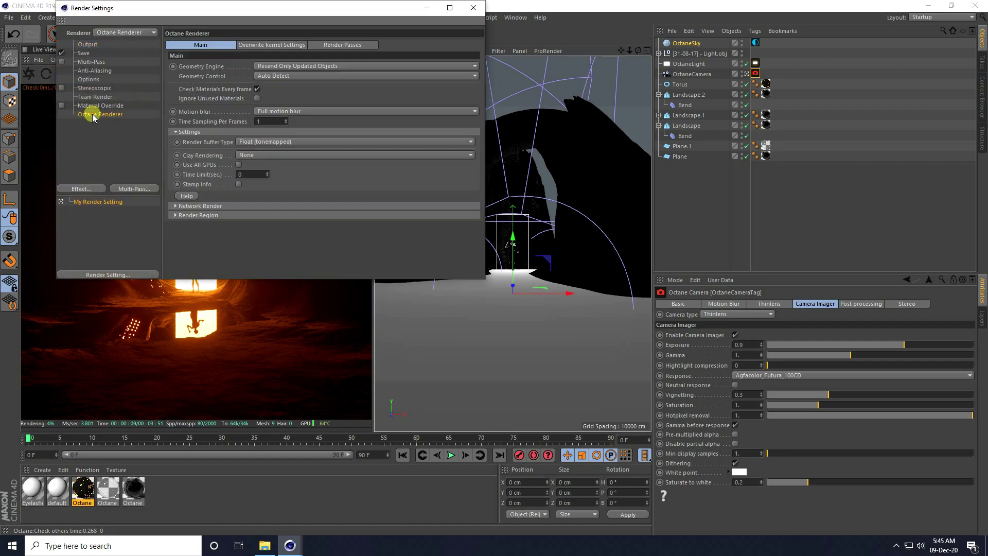
left_click(239, 165)
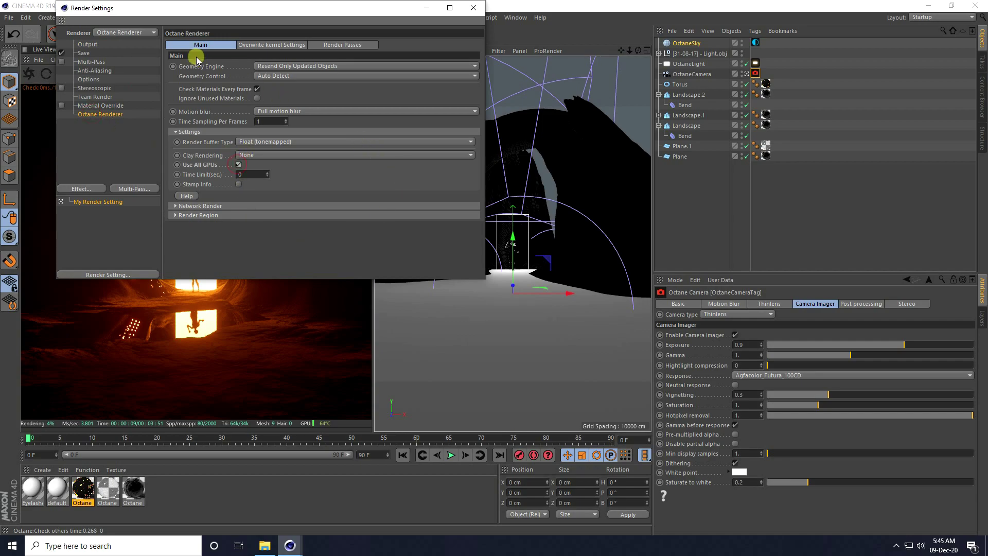
left_click(471, 13)
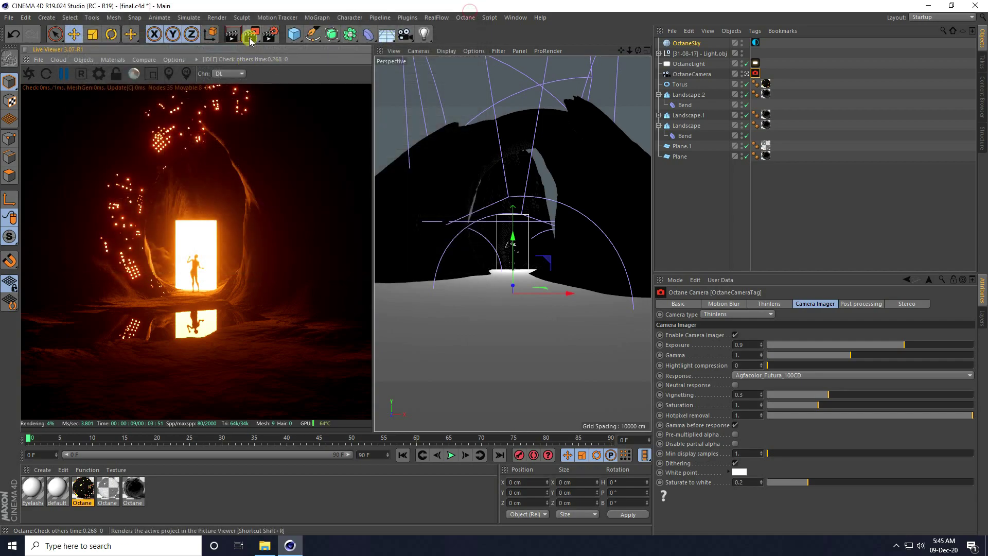
Render the scene in the Picture Viewer and maximize its window.
left_click(251, 36)
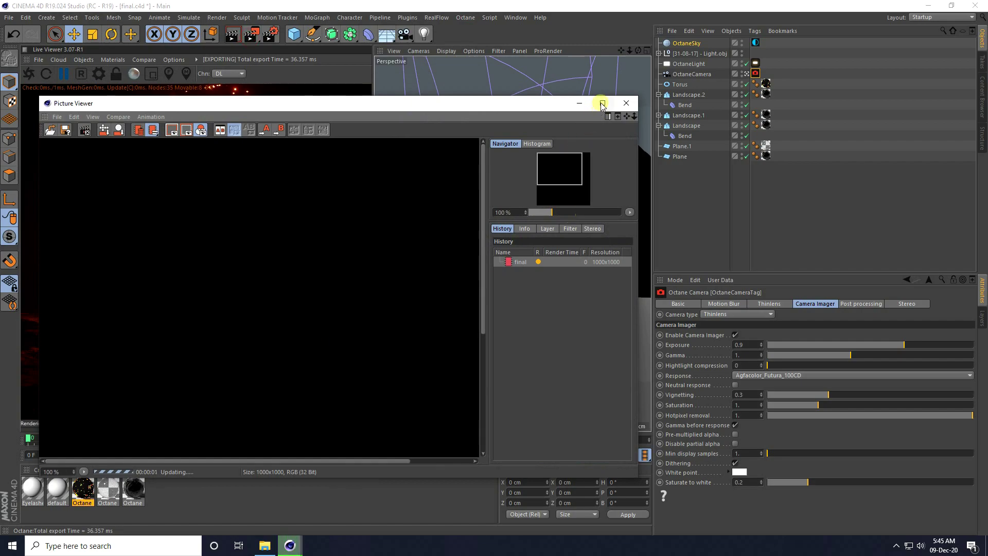
left_click(600, 105)
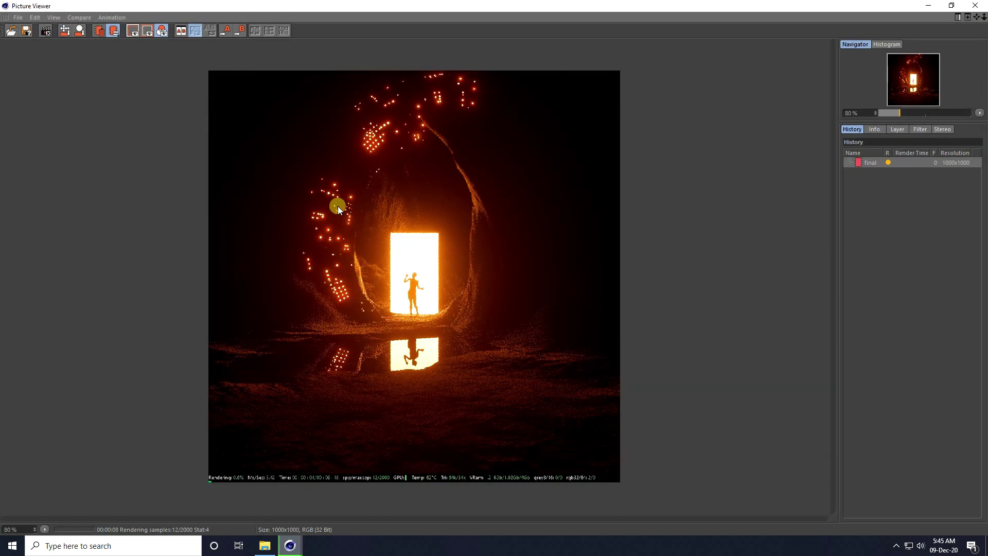